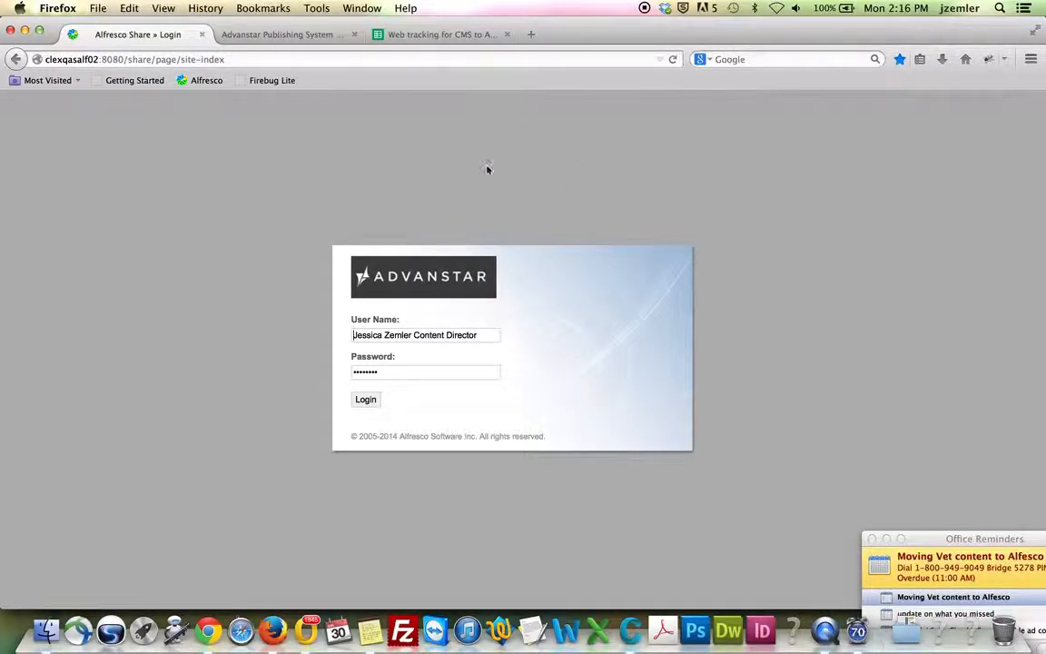
# Switch to the Advanstar Publishing System tab showing the legacy CMS login page
pyautogui.click(294, 36)
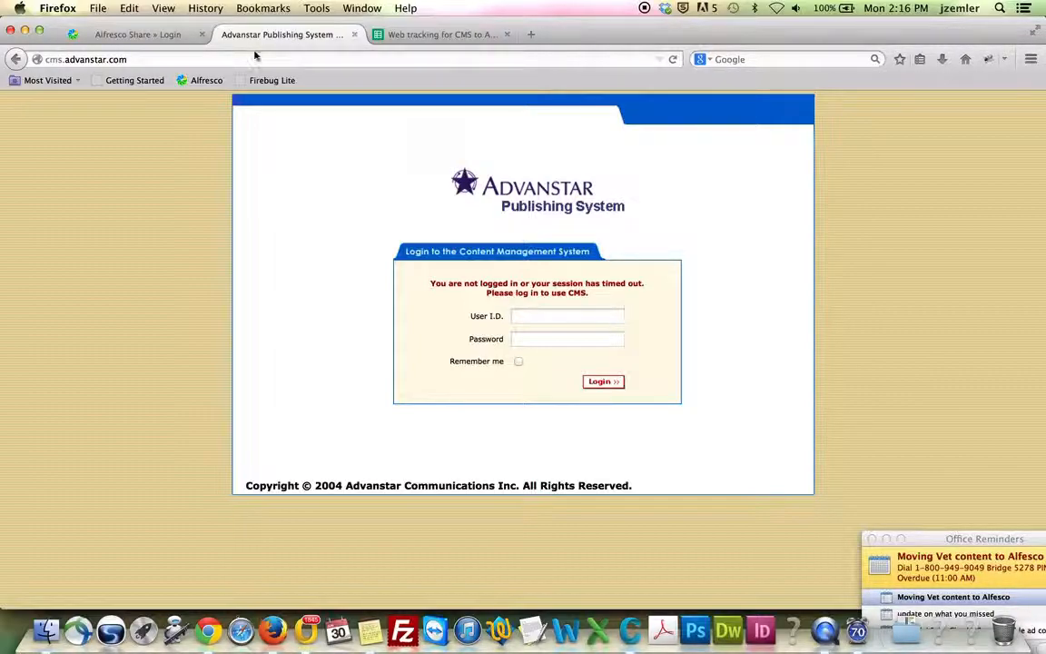
# Log in to the legacy CMS with the user ID and saved password, then sign in to Alfresco Share
pyautogui.click(164, 58)
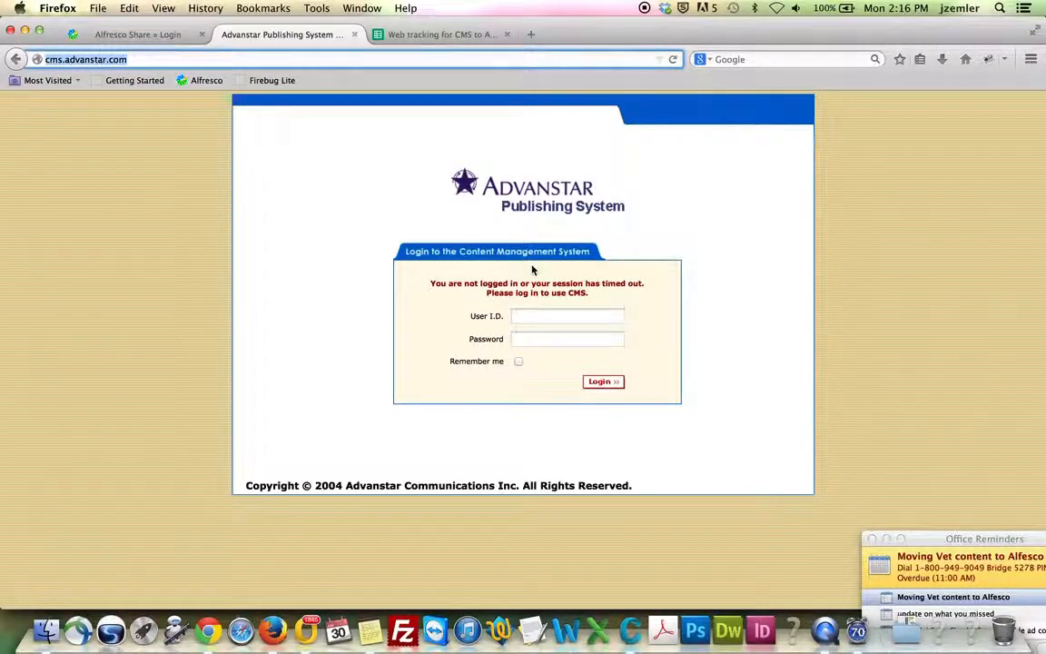
pyautogui.click(554, 315)
pyautogui.press('Tab')
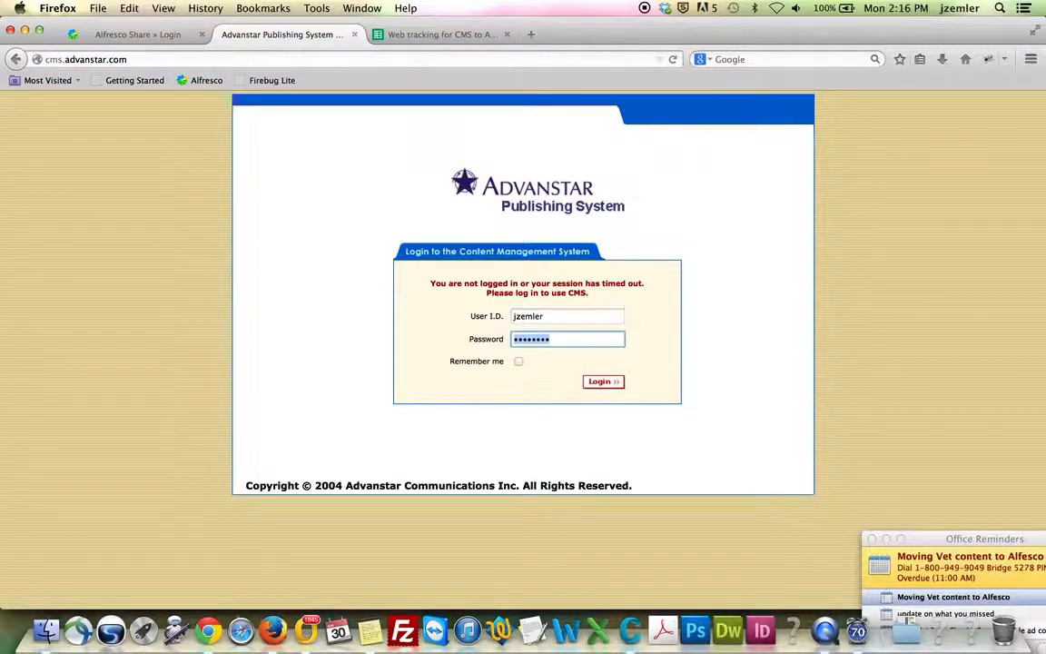
pyautogui.click(605, 385)
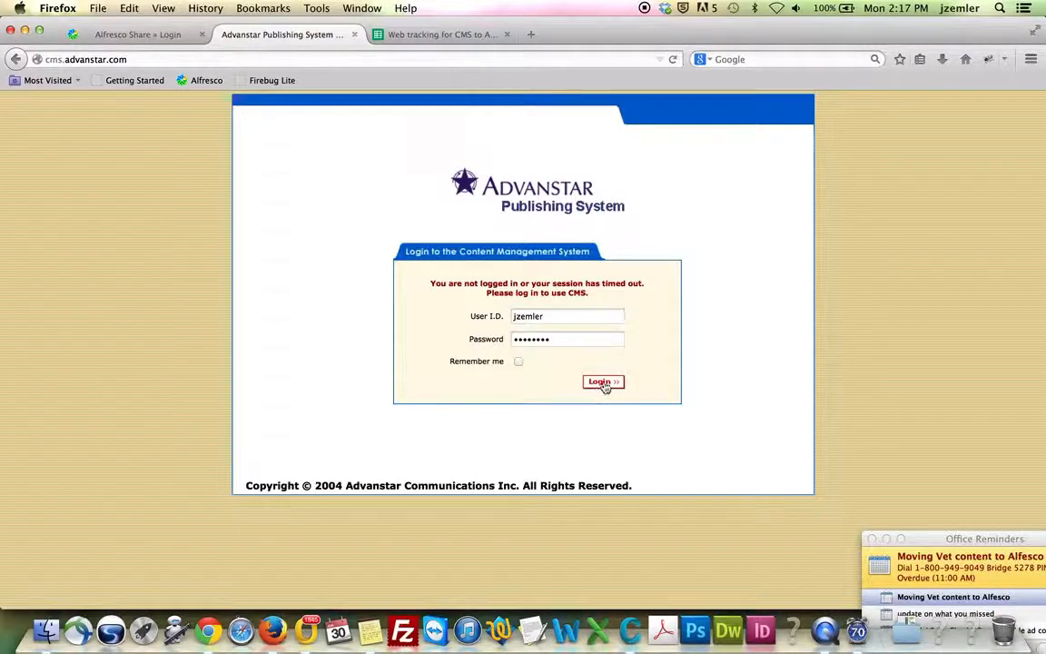
pyautogui.click(152, 33)
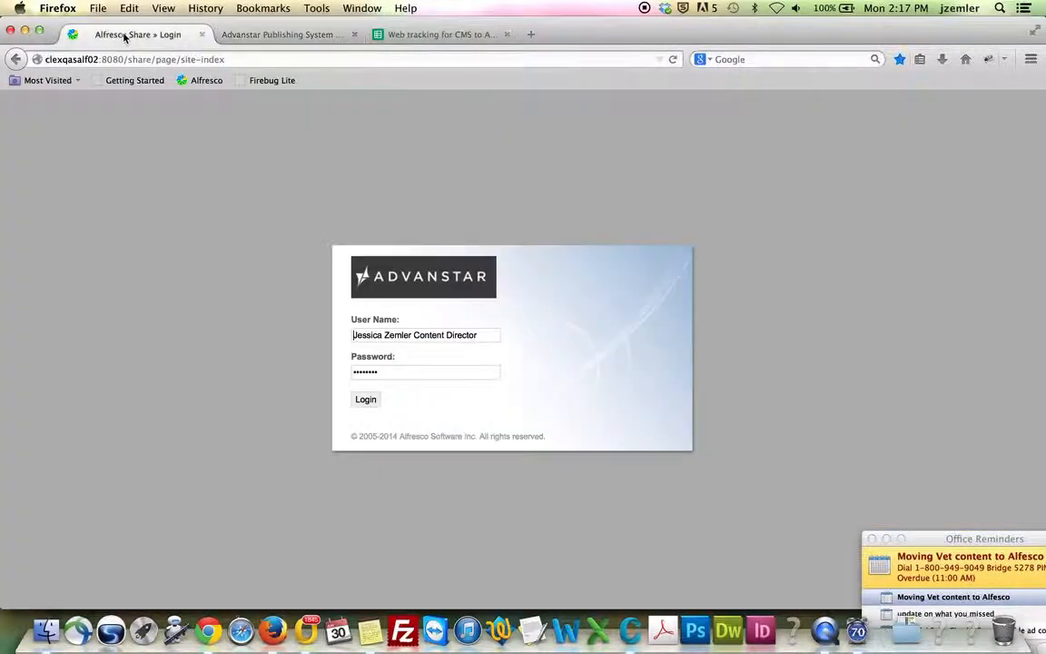
pyautogui.click(364, 400)
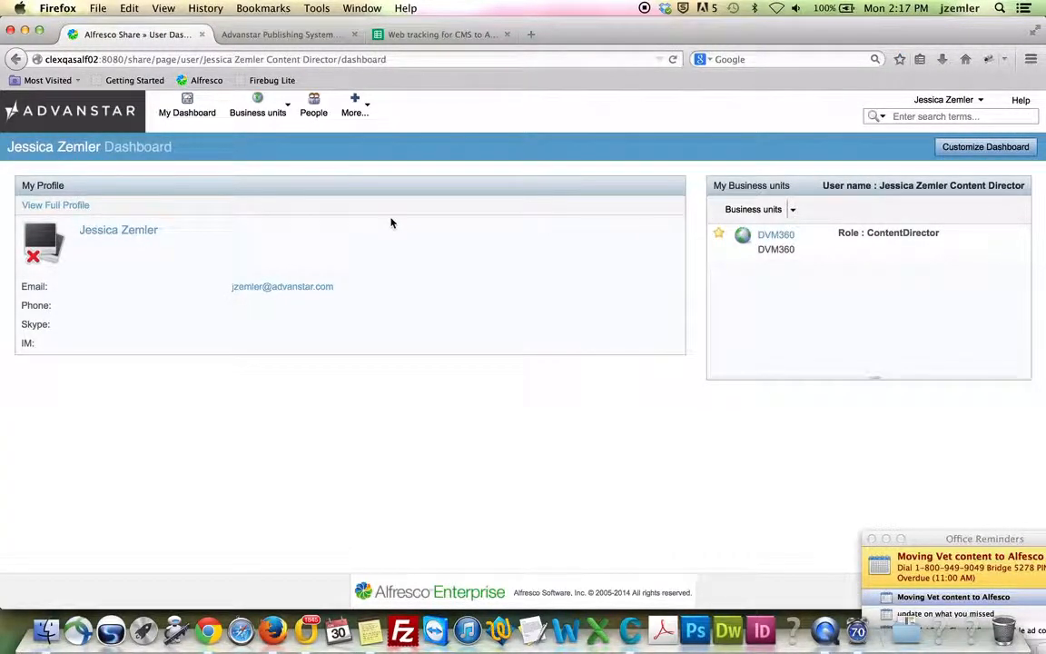
# Open DVM360's Manage Articles list, then bring up the note holding the article ID
pyautogui.click(777, 238)
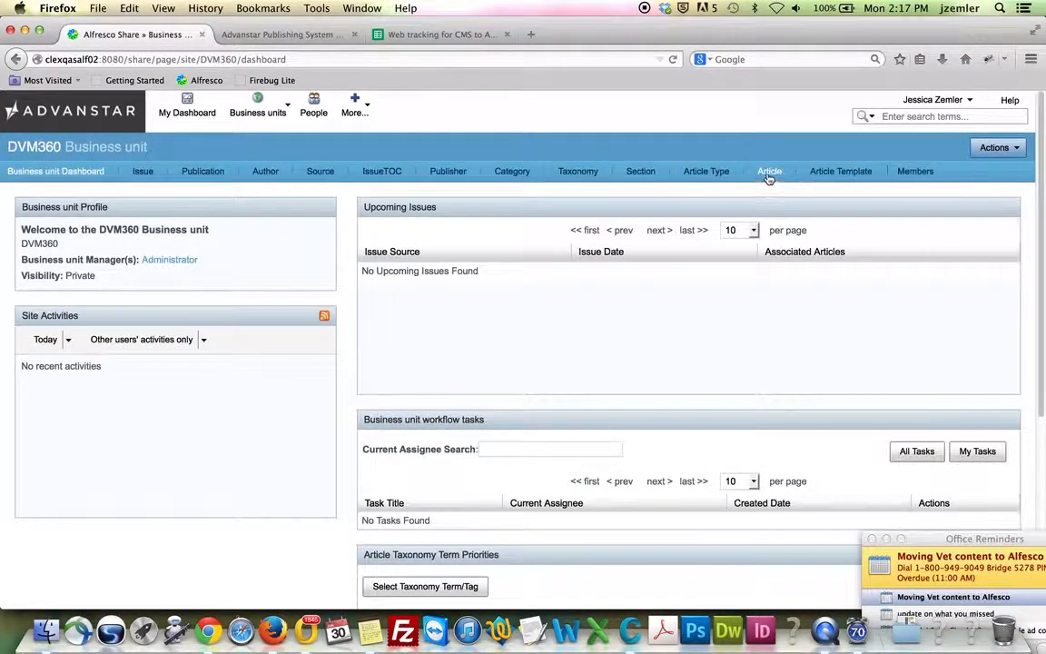
pyautogui.click(769, 172)
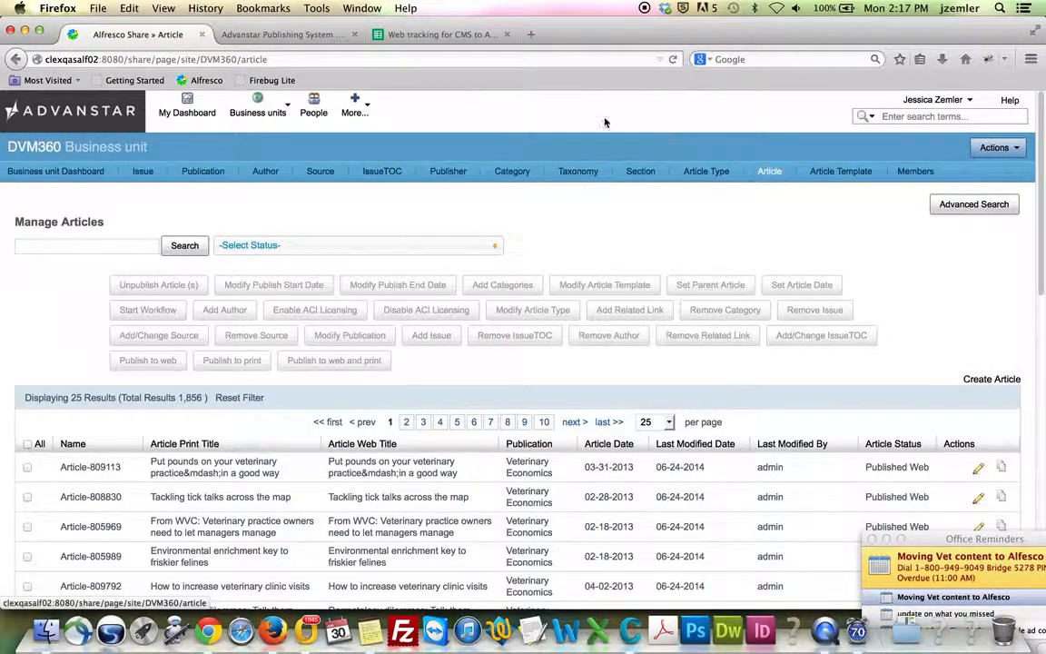
pyautogui.click(294, 34)
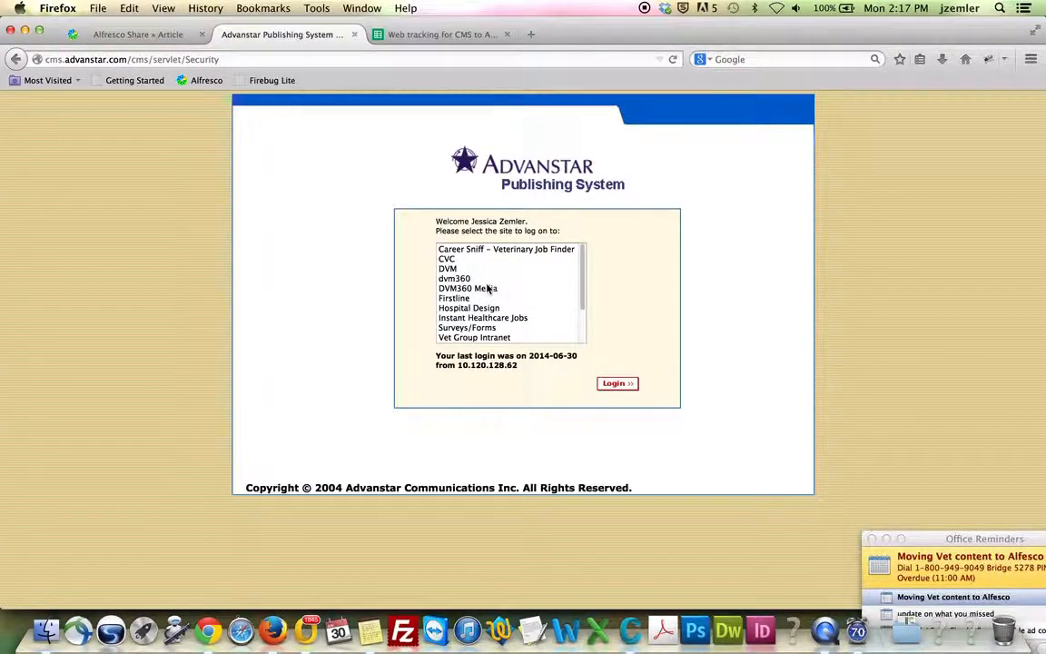
pyautogui.click(370, 631)
# Copy article ID 847467 from the note and return to the legacy CMS page
pyautogui.doubleClick(231, 72)
pyautogui.press('super+c')
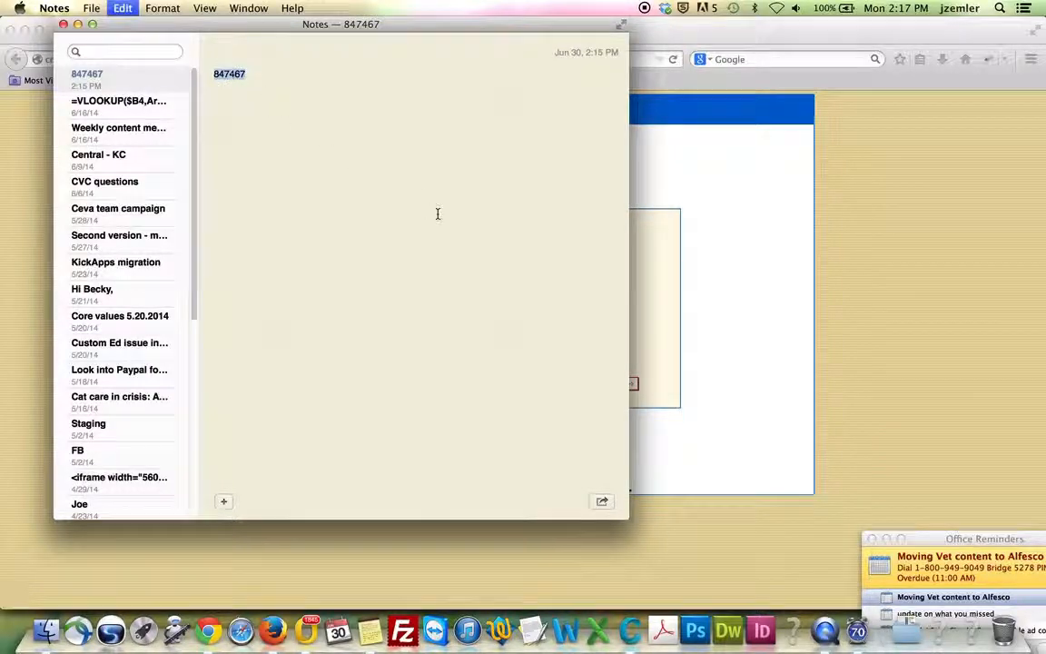
pyautogui.click(749, 308)
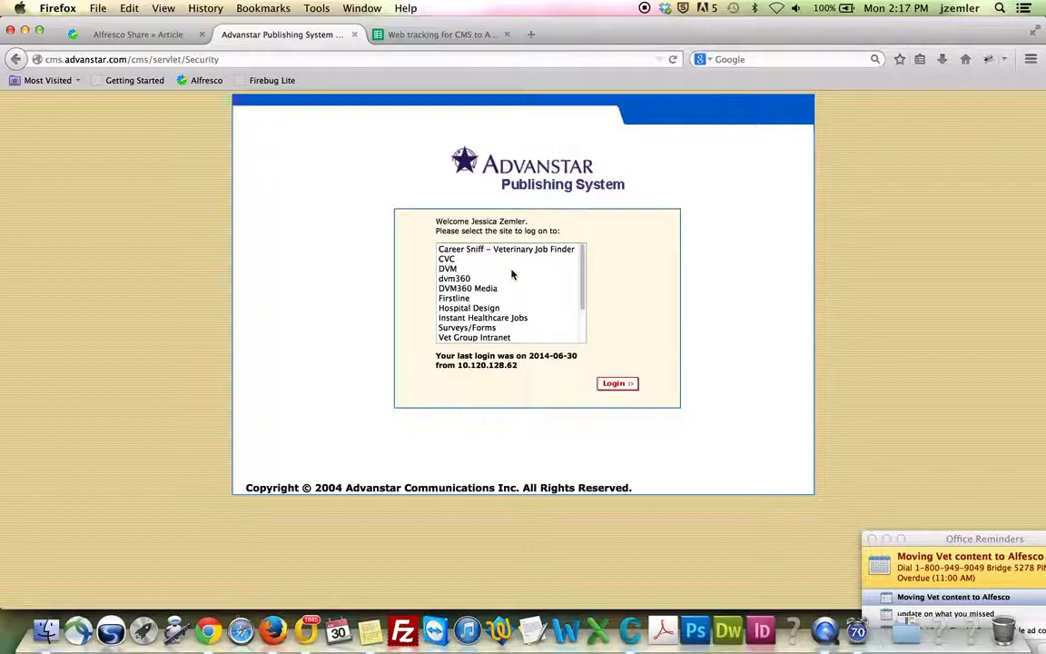
# Log on to the DVM site and open its article list
pyautogui.click(456, 271)
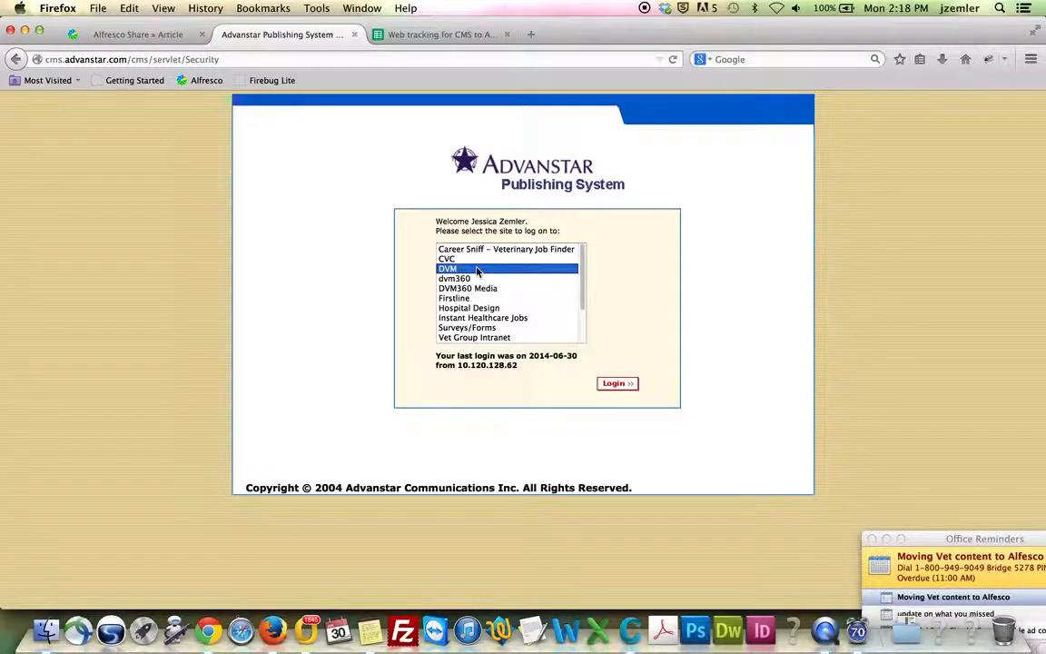
pyautogui.click(615, 383)
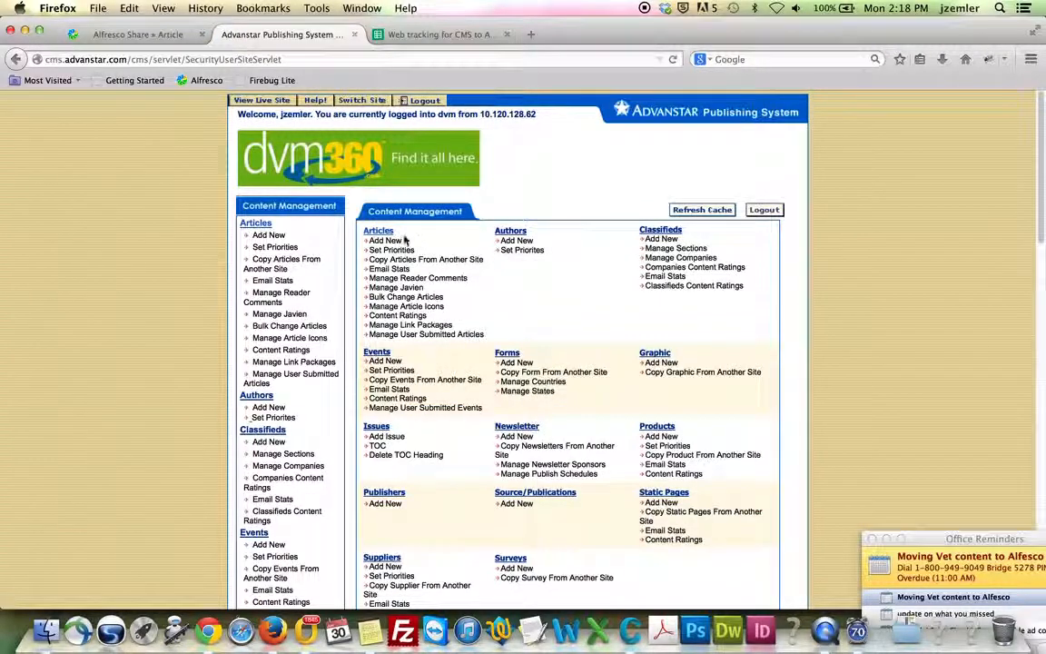
pyautogui.click(373, 234)
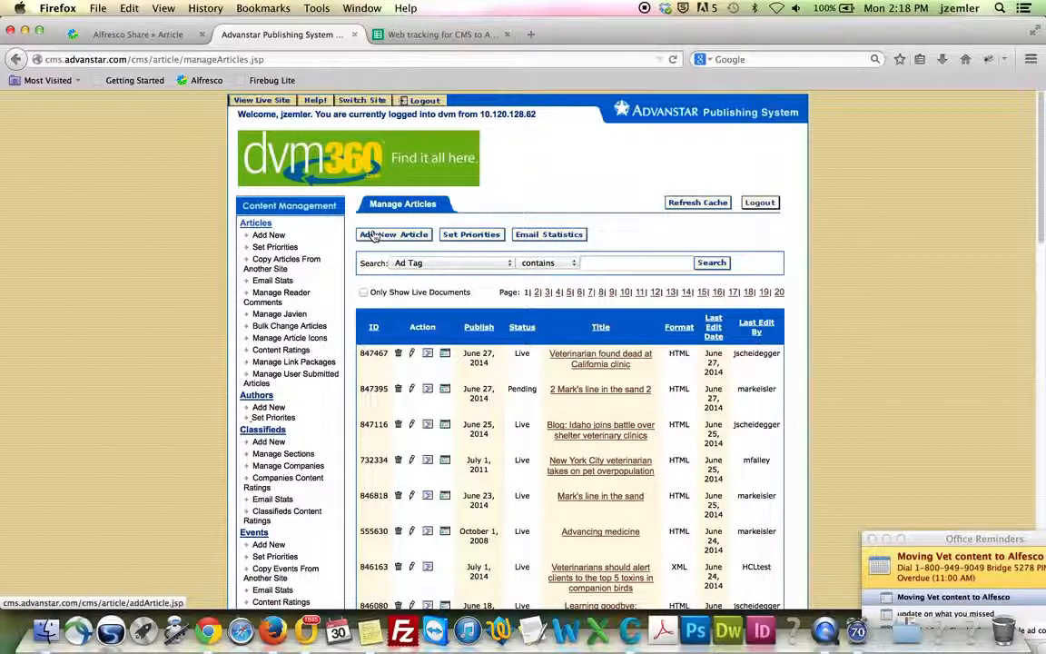
# Search articles by ID 847467 and open 'Veterinarian found dead at California clinic' for editing
pyautogui.click(449, 263)
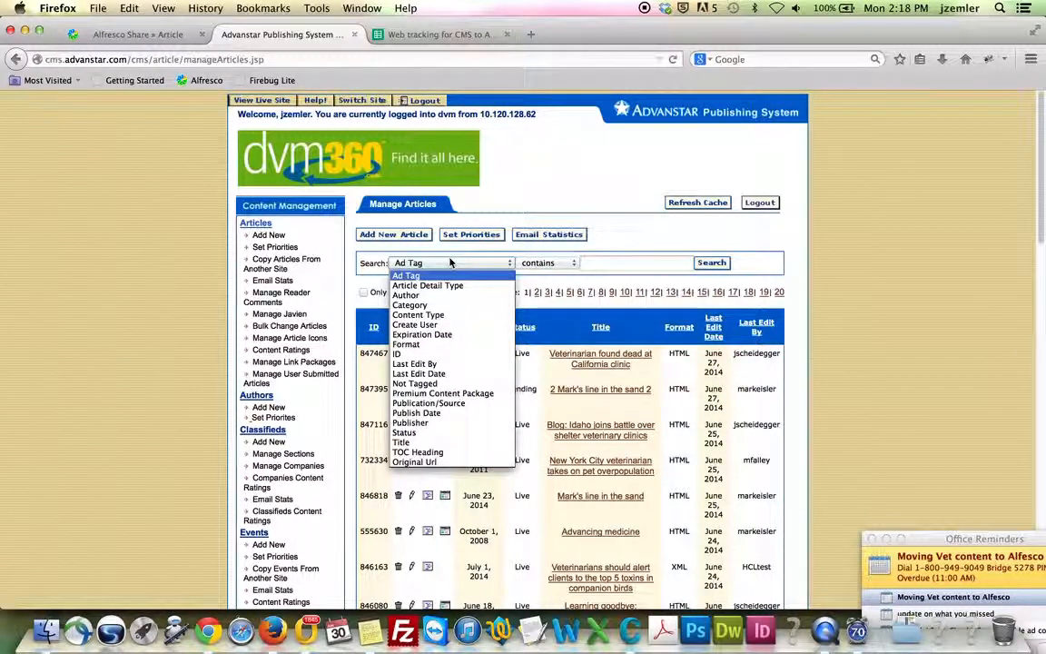
pyautogui.click(451, 354)
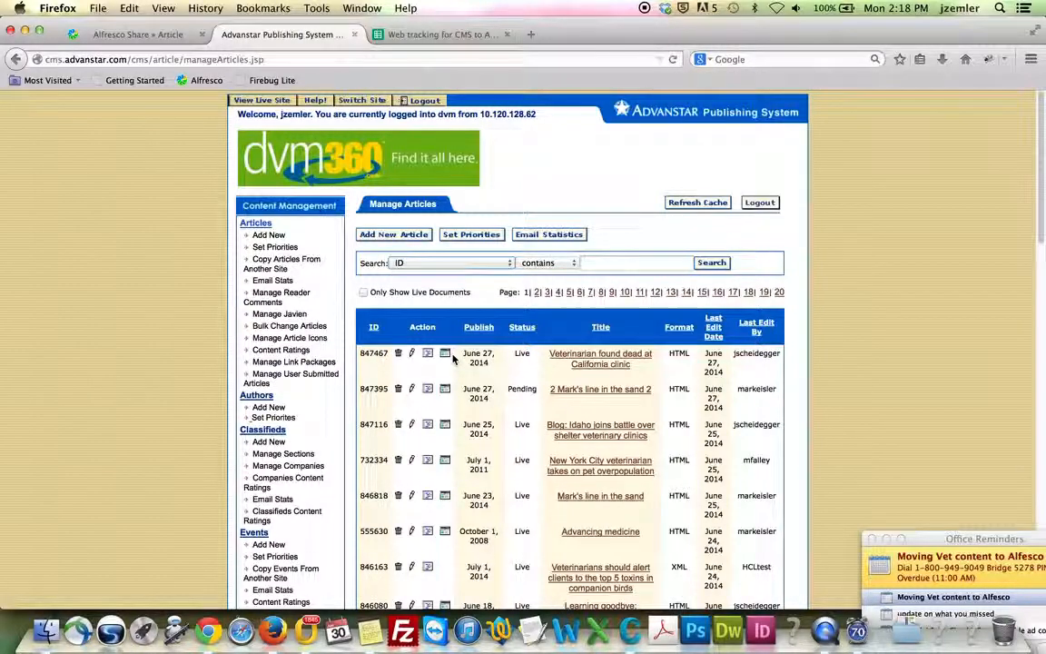
pyautogui.click(630, 263)
pyautogui.write('847467')
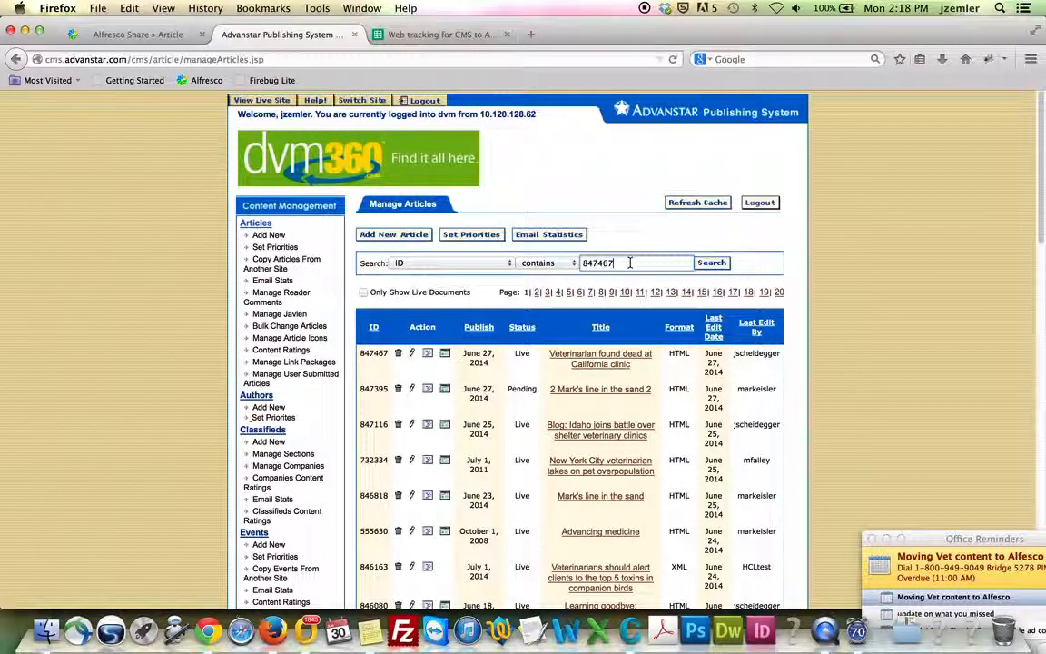
pyautogui.click(712, 263)
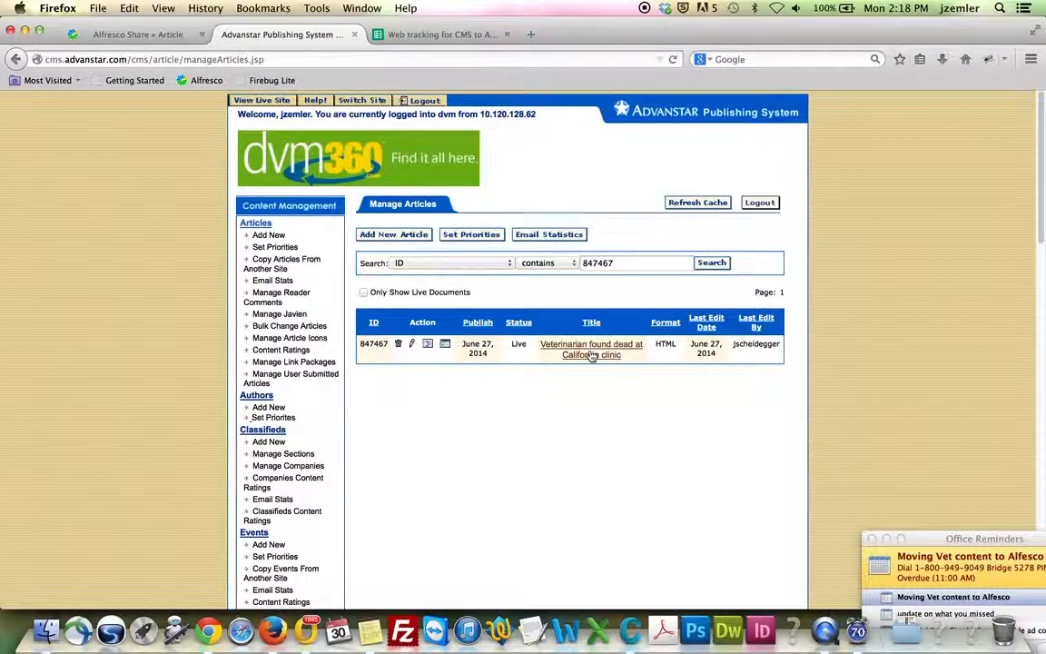
pyautogui.click(411, 345)
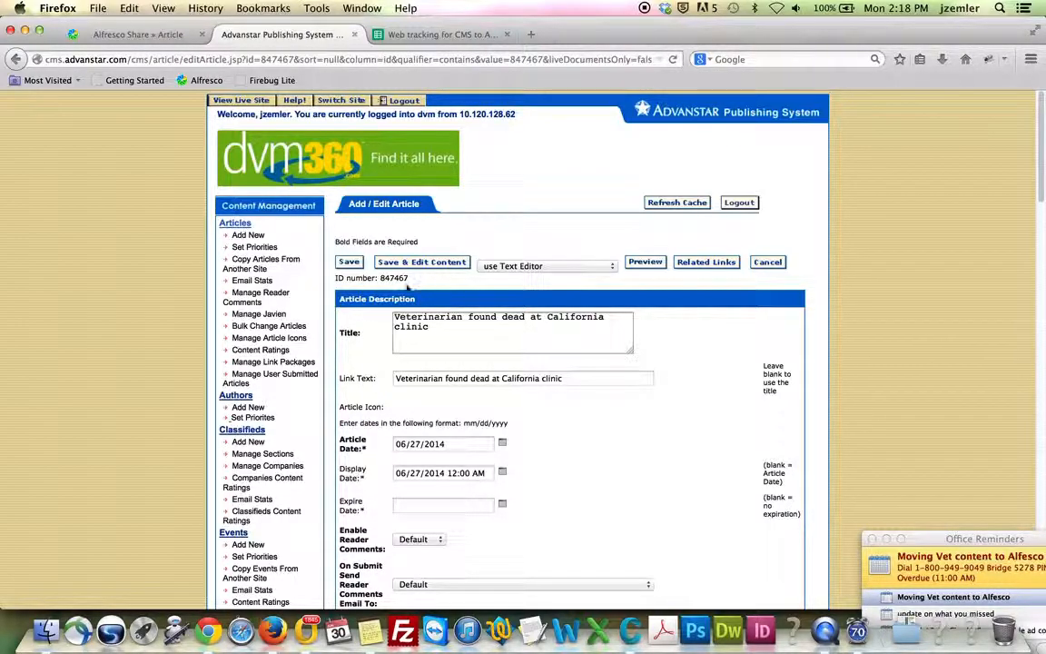
pyautogui.click(138, 34)
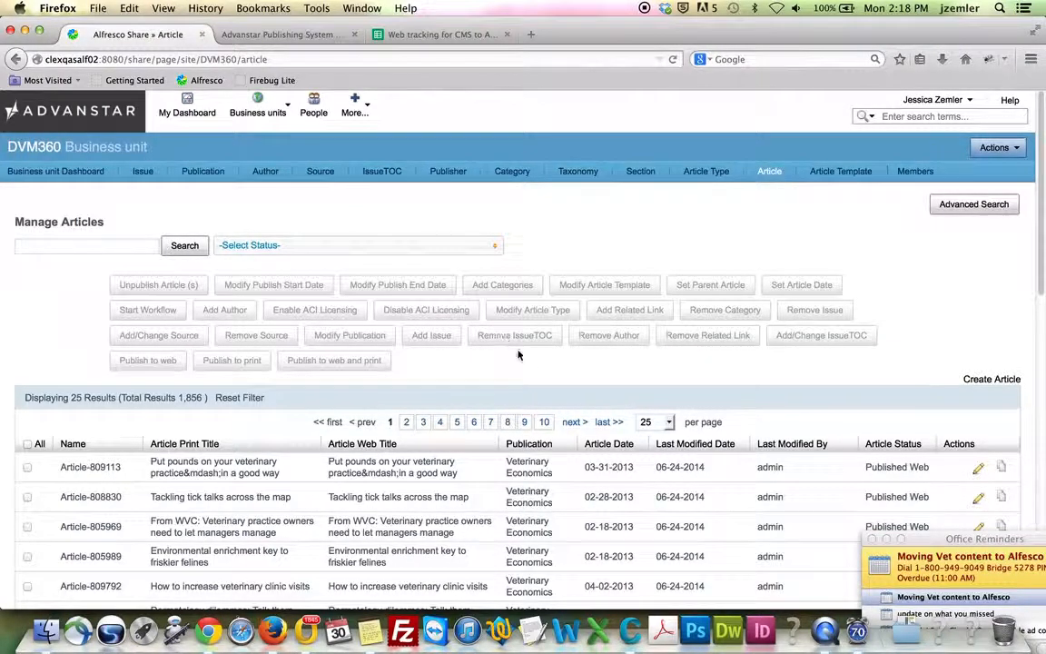
# Open a blank Create Article form and select the legacy article title for the Article Name
pyautogui.click(980, 384)
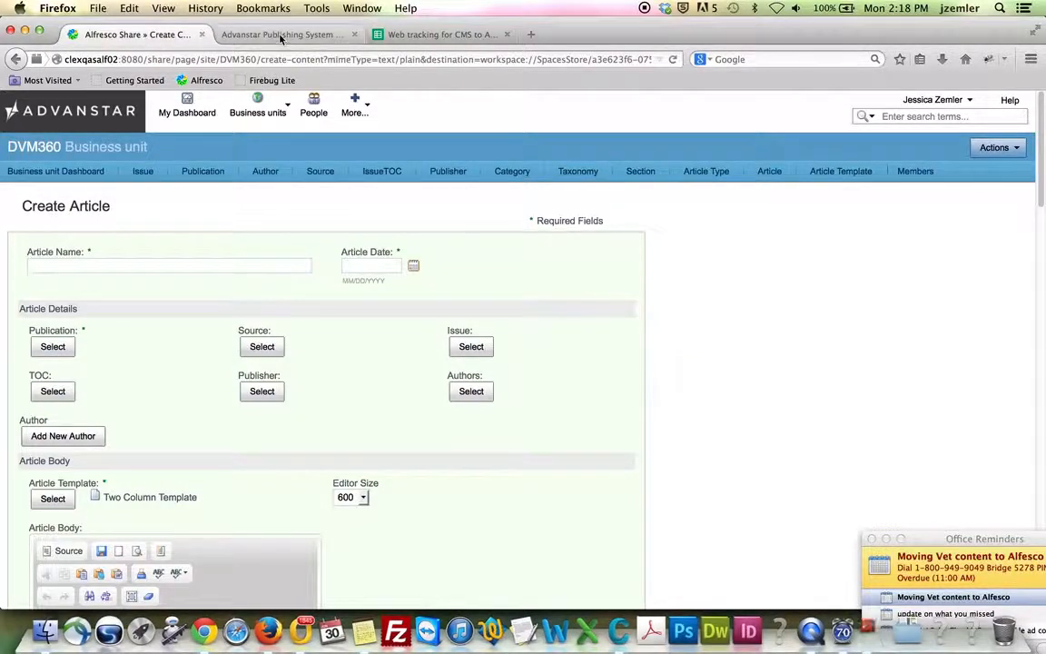
pyautogui.click(307, 134)
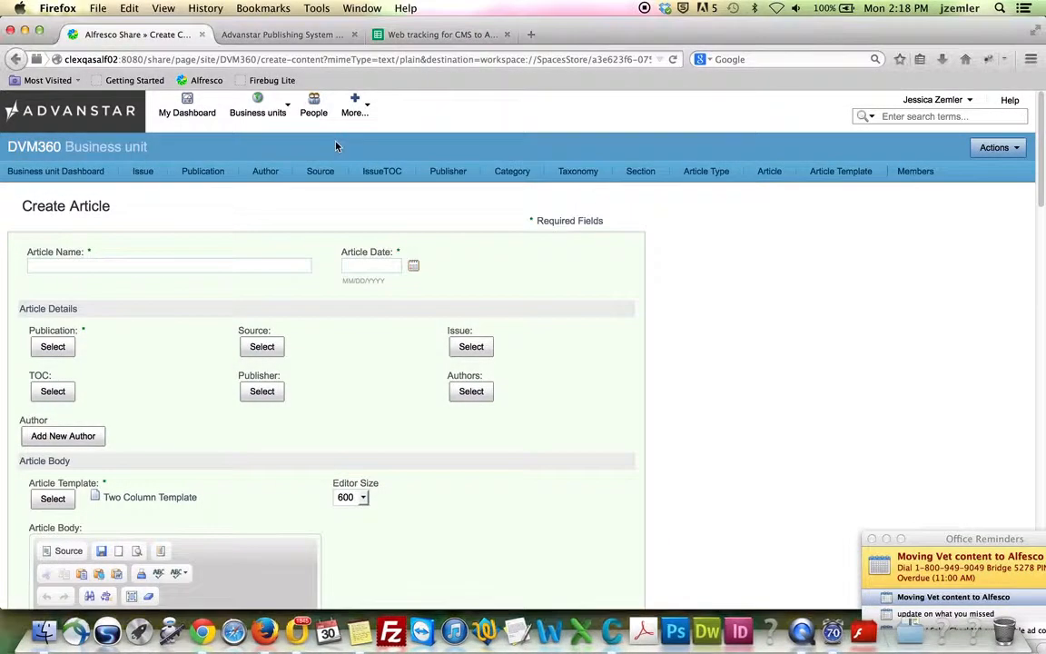
pyautogui.click(281, 35)
pyautogui.moveTo(477, 348); pyautogui.dragTo(388, 316)
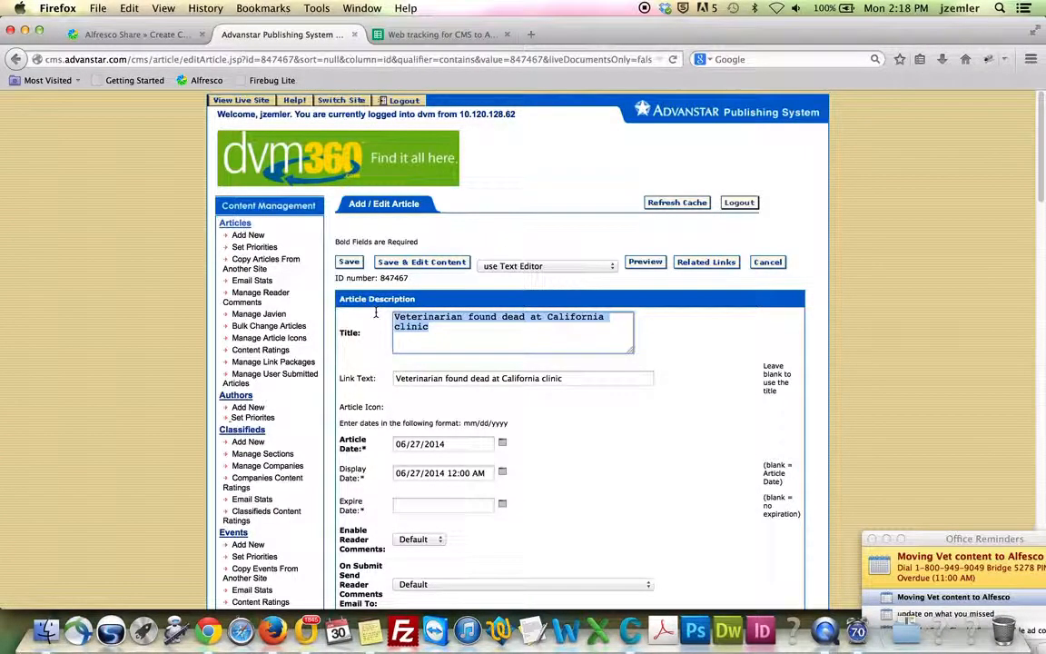
pyautogui.click(136, 34)
pyautogui.click(56, 265)
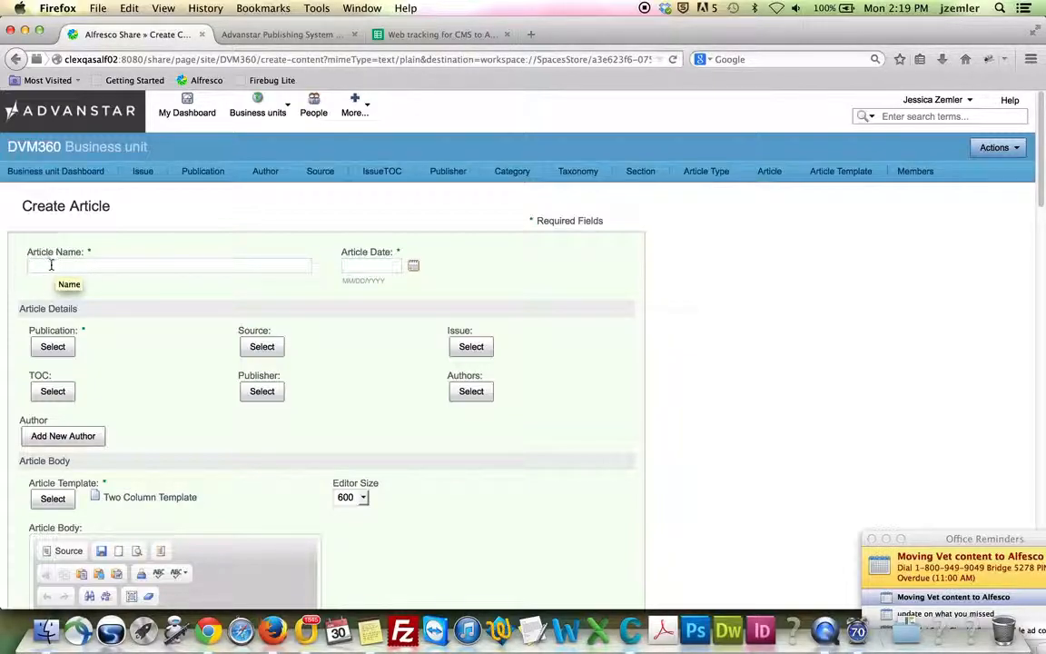
# Set Article Name to Veterinarian_found_dead_at_California_clinic, replacing the title's spaces with underscores
pyautogui.press('super+v')
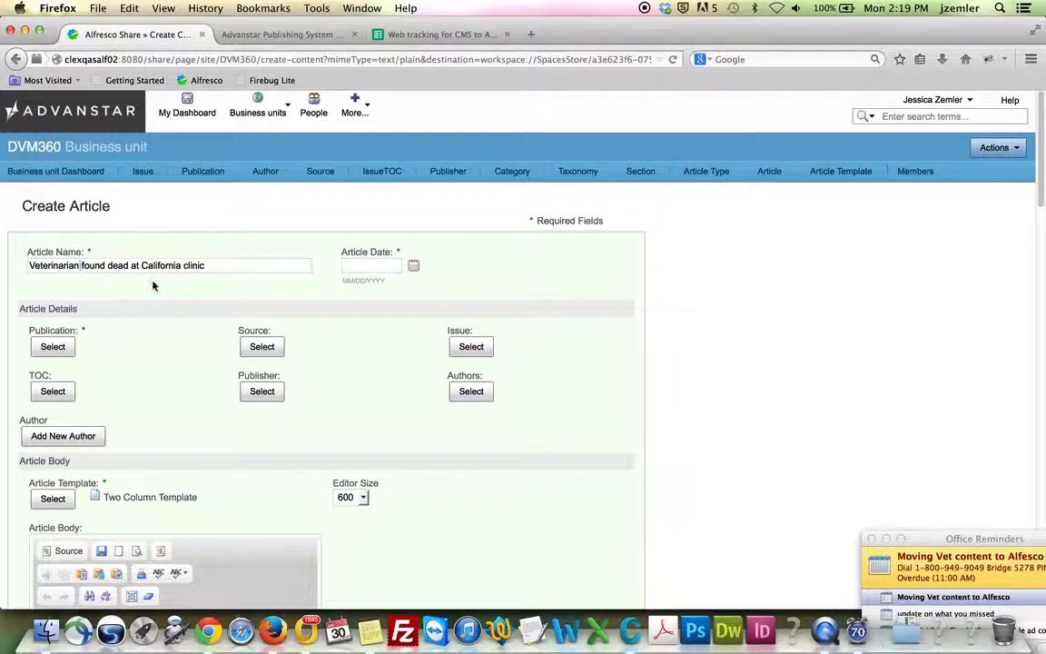
pyautogui.press('BackSpace')
pyautogui.write('_')
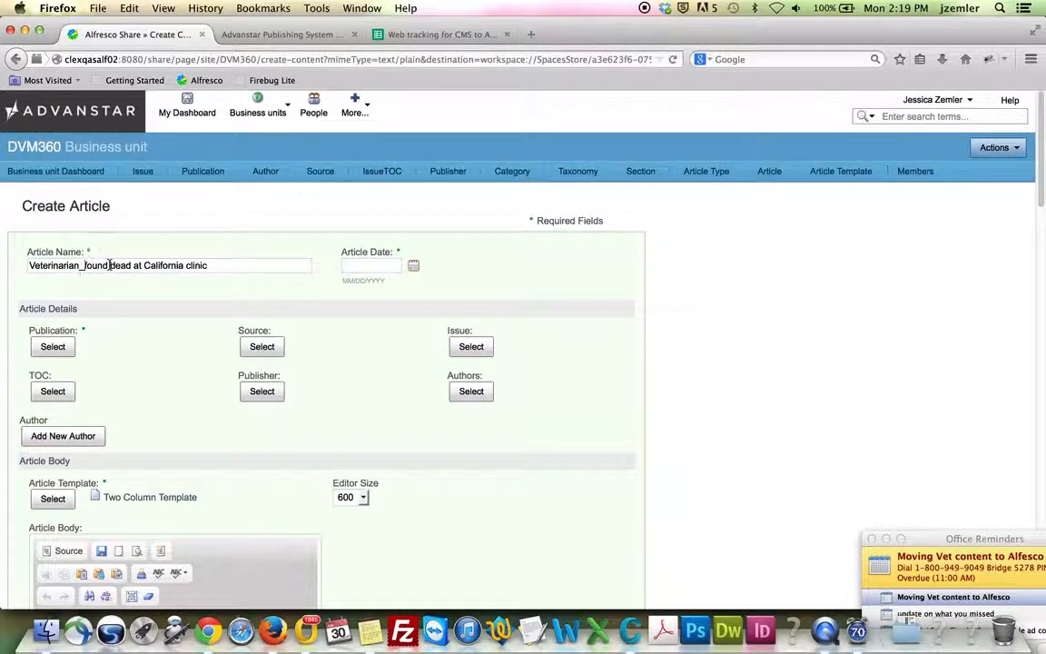
pyautogui.click(109, 265)
pyautogui.press('BackSpace')
pyautogui.write('_')
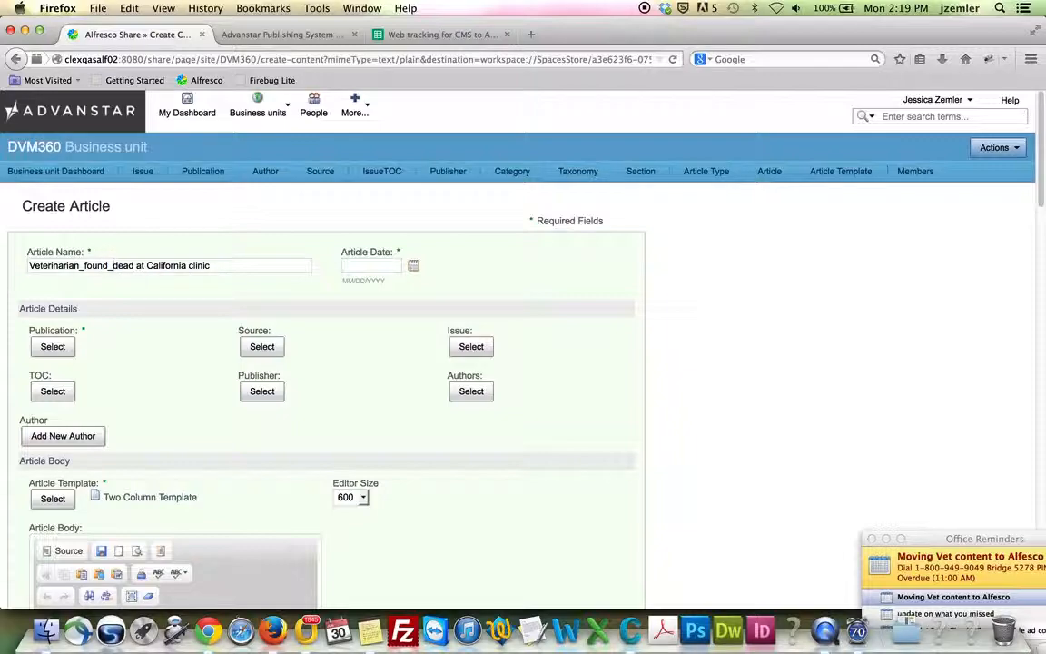
pyautogui.click(136, 266)
pyautogui.press('BackSpace')
pyautogui.write('_')
pyautogui.click(148, 265)
pyautogui.press('BackSpace')
pyautogui.write('_')
pyautogui.click(194, 265)
pyautogui.press('BackSpace')
pyautogui.write('_at_')
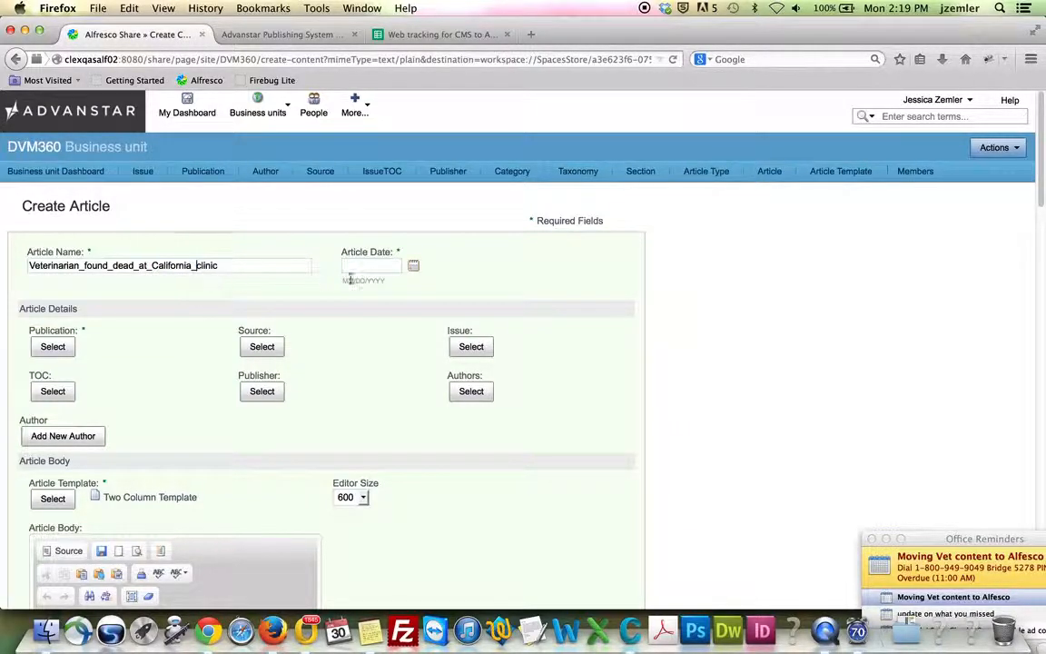
# Copy the legacy article date 06/27/2014 into the Article Date field
pyautogui.click(282, 34)
pyautogui.scroll(-1, 463, 434)
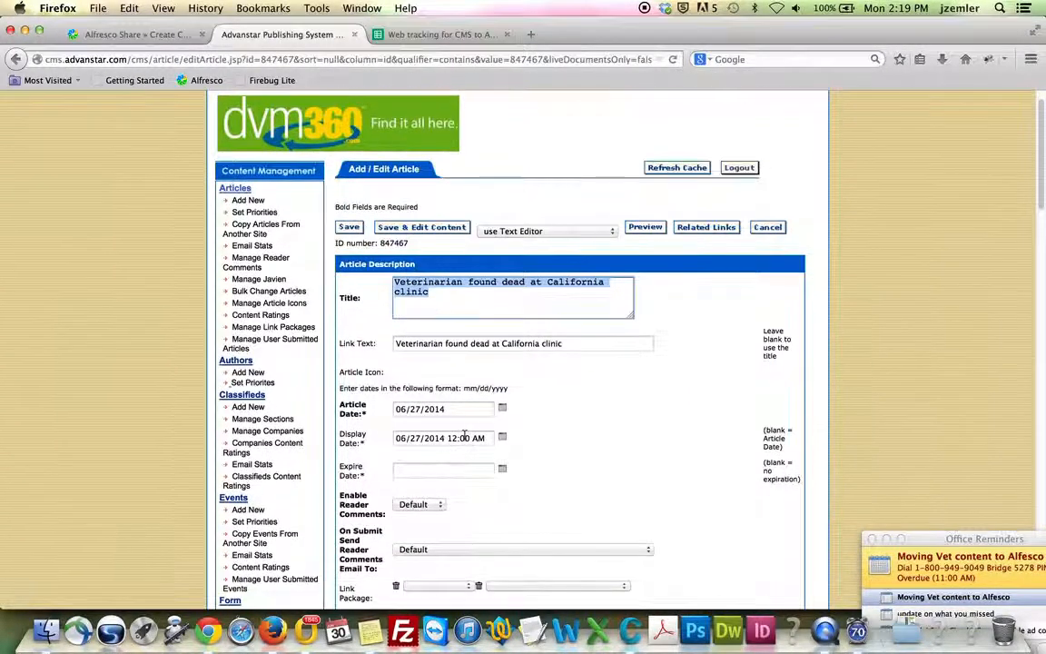
pyautogui.moveTo(490, 409); pyautogui.dragTo(377, 413)
pyautogui.press('super+c')
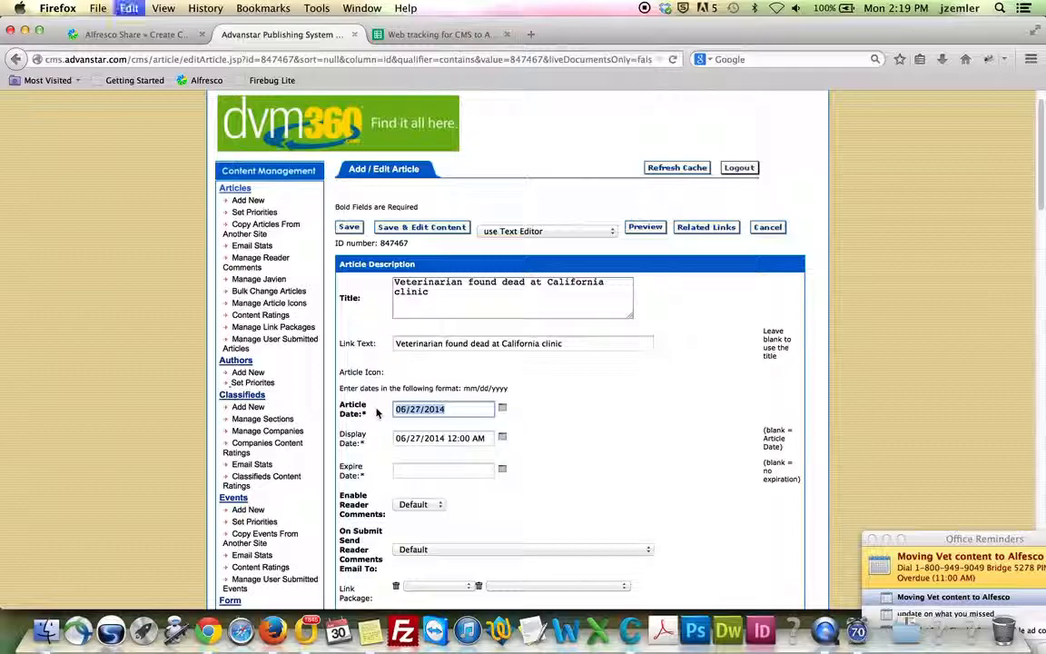
pyautogui.click(113, 35)
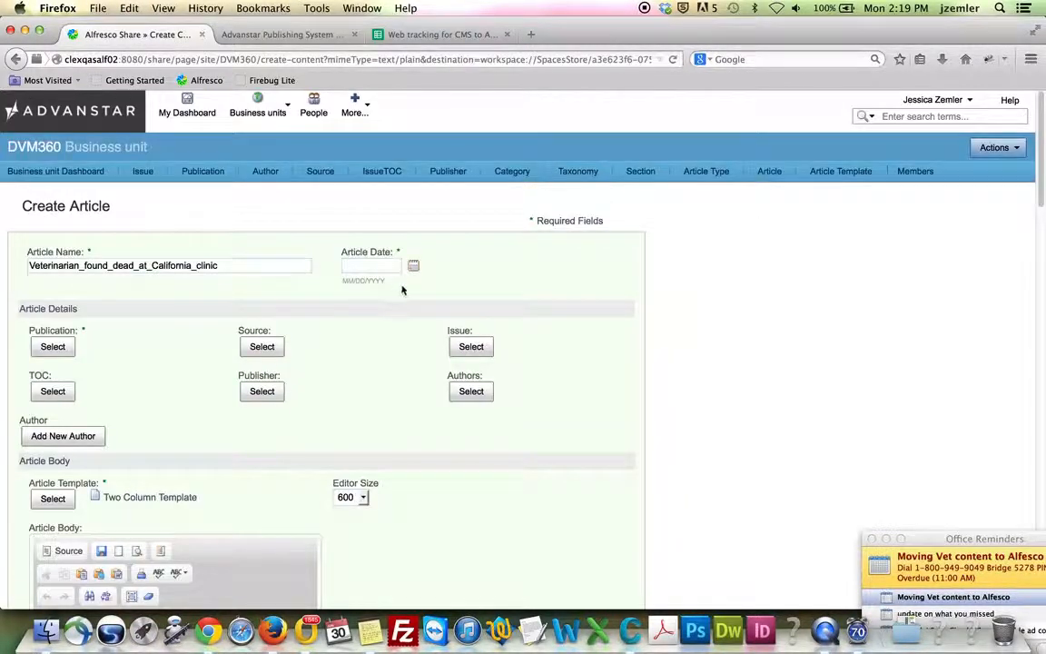
pyautogui.press('super+v')
pyautogui.scroll(-1, 92, 331)
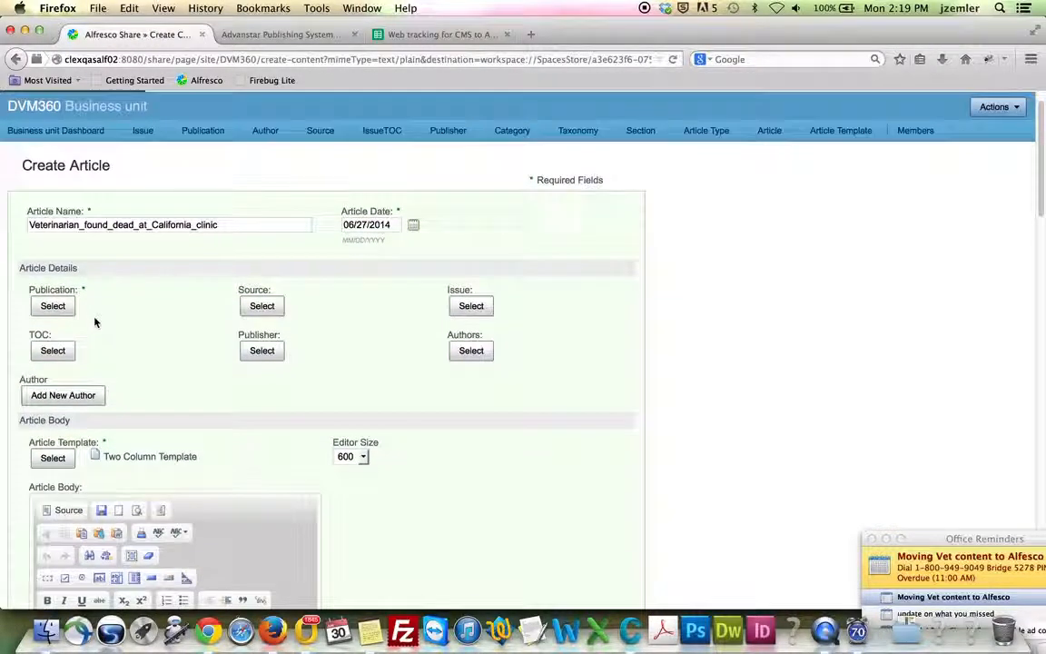
pyautogui.click(262, 33)
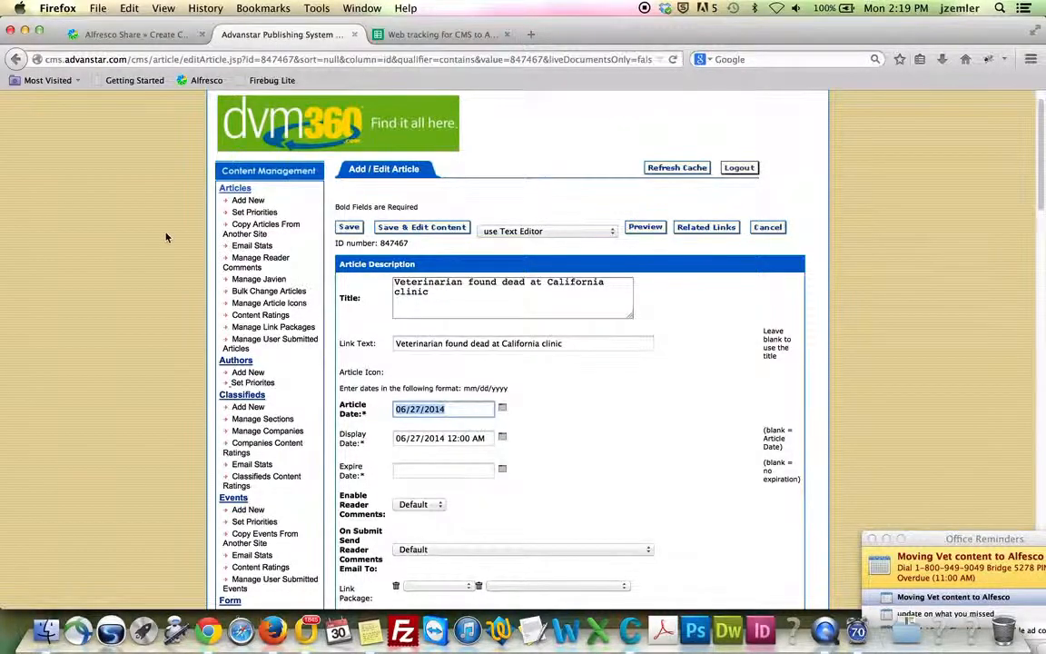
pyautogui.scroll(1, 167, 237)
pyautogui.click(426, 116)
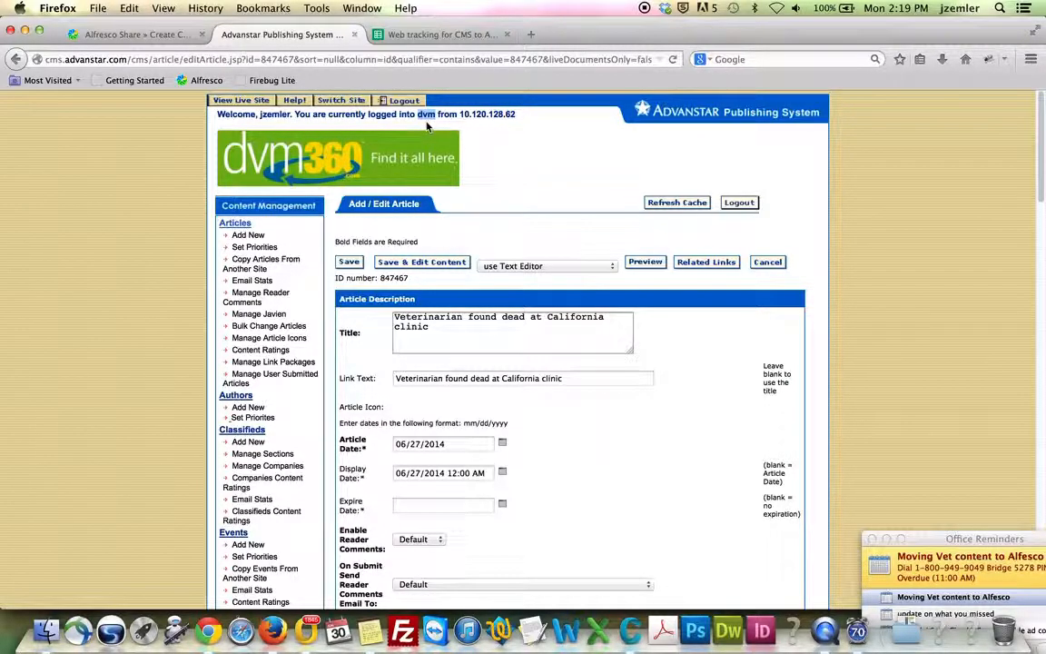
pyautogui.click(127, 34)
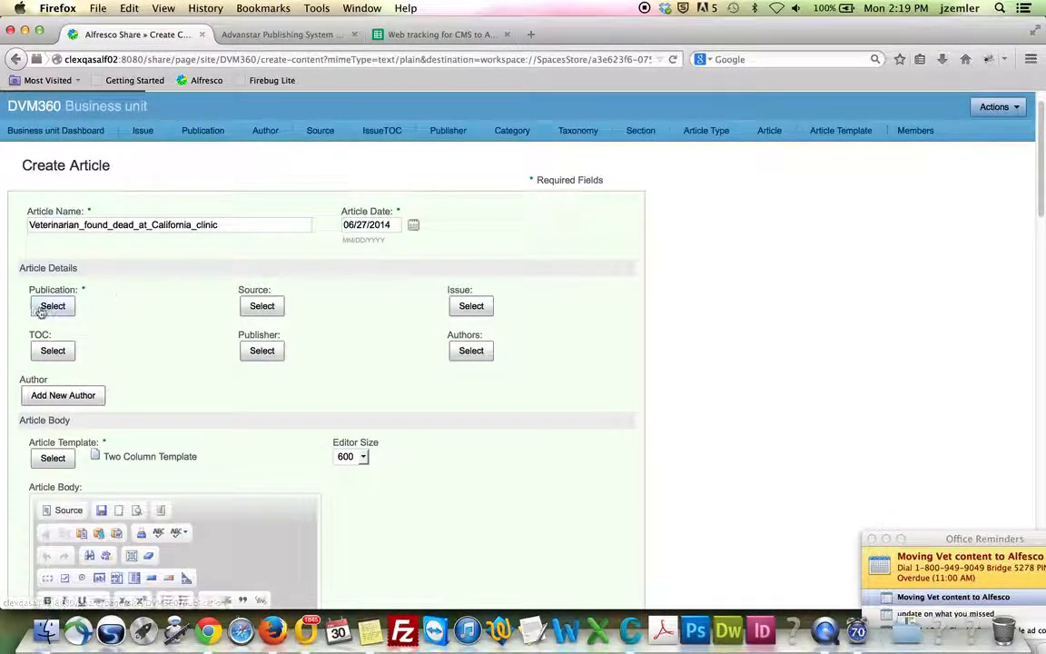
# Choose DVM as the article's Publication, then bring up the legacy article's details
pyautogui.click(53, 306)
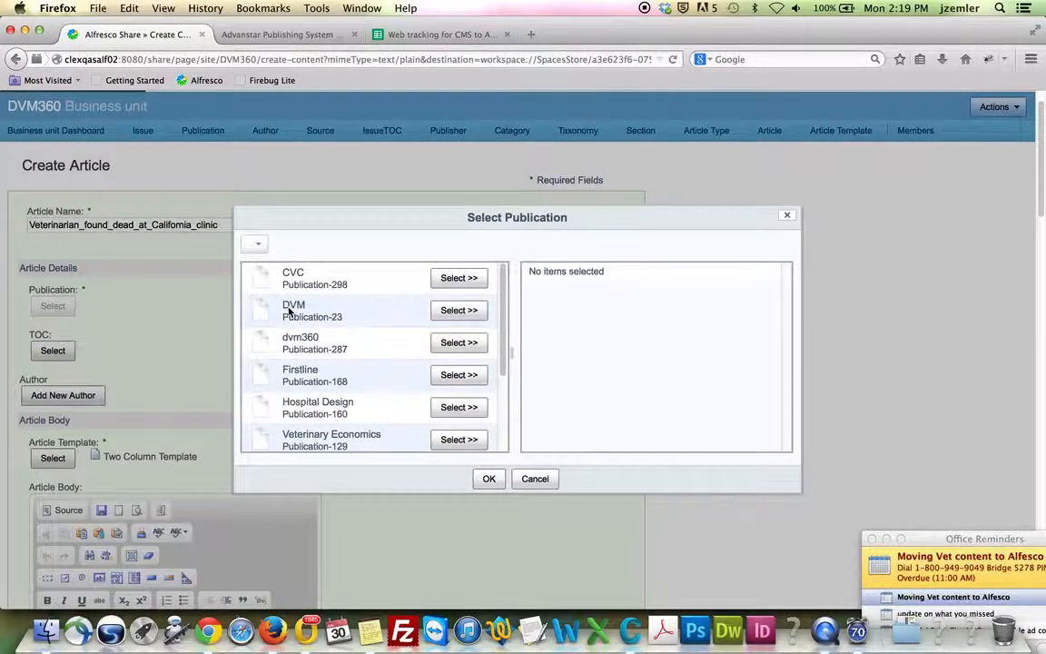
pyautogui.click(461, 311)
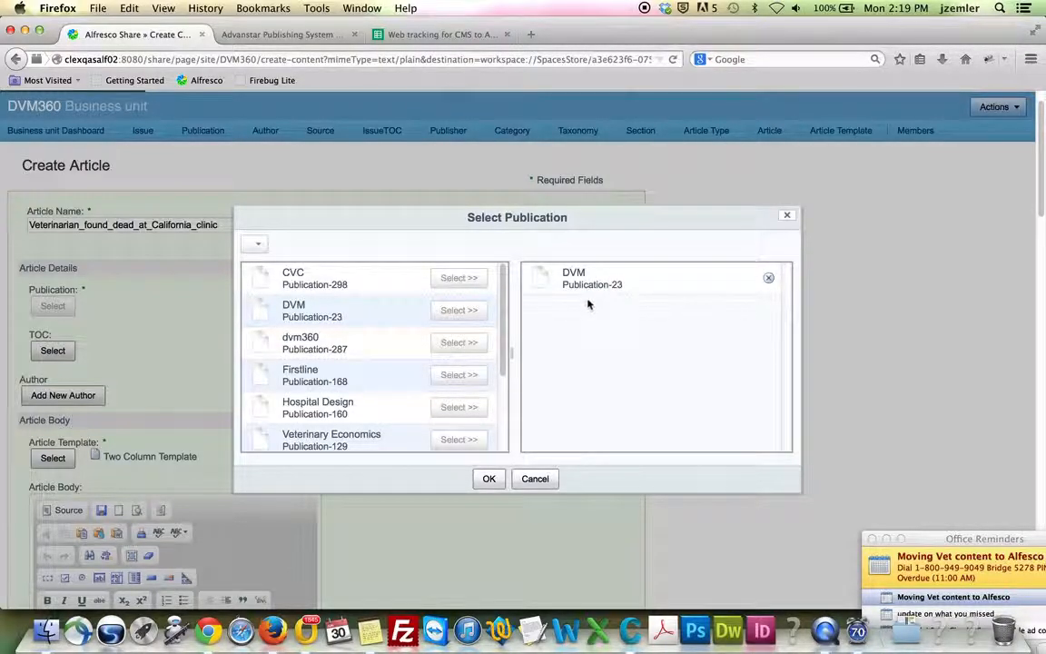
pyautogui.click(488, 478)
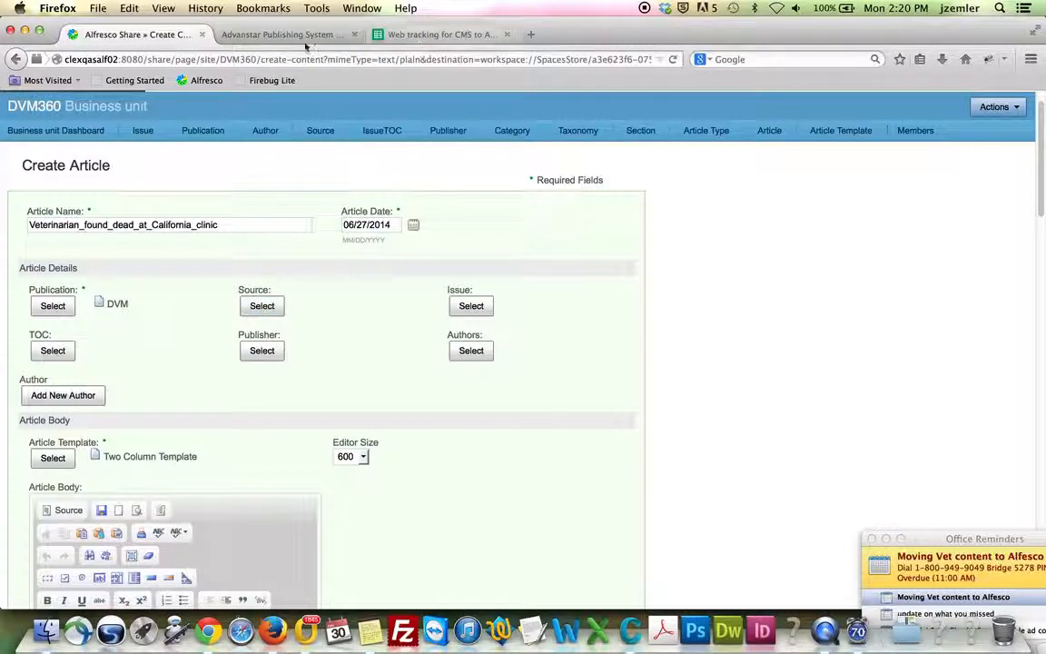
pyautogui.click(268, 36)
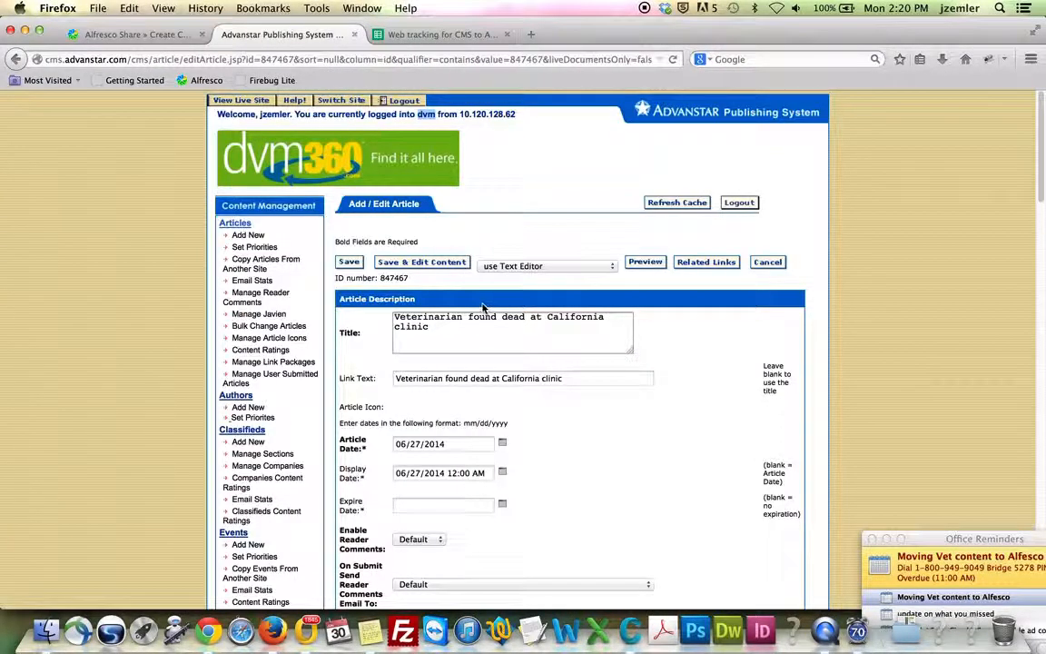
pyautogui.scroll(-10, 482, 310)
# Check the legacy Source, DVM360 MAGAZINE - DVM, and return to the Create Article form
pyautogui.scroll(-2, 482, 309)
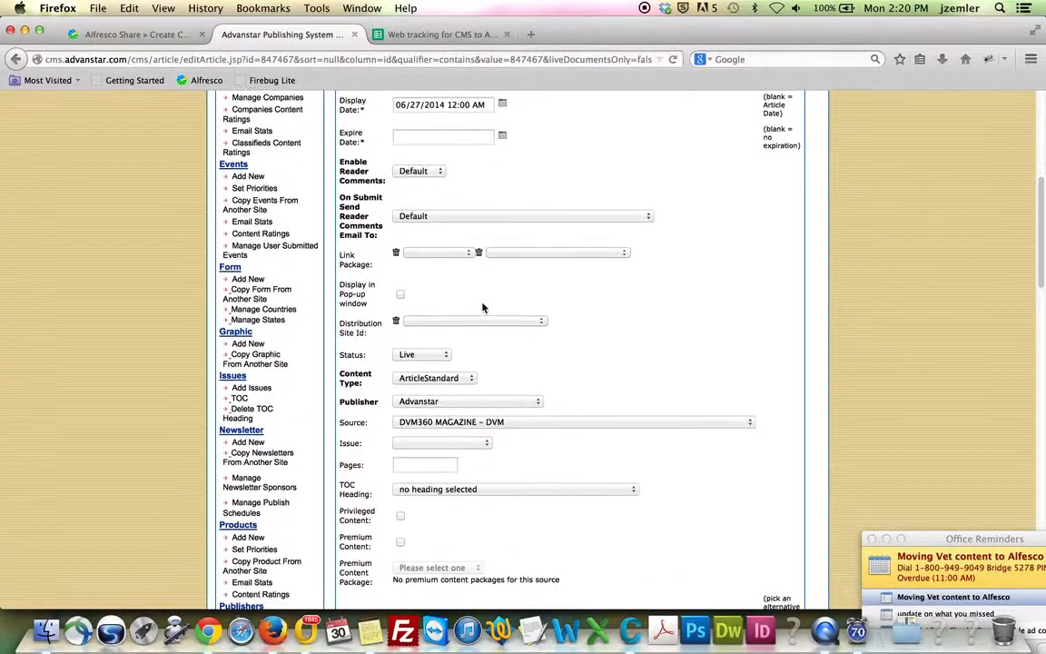
pyautogui.doubleClick(347, 421)
pyautogui.click(136, 35)
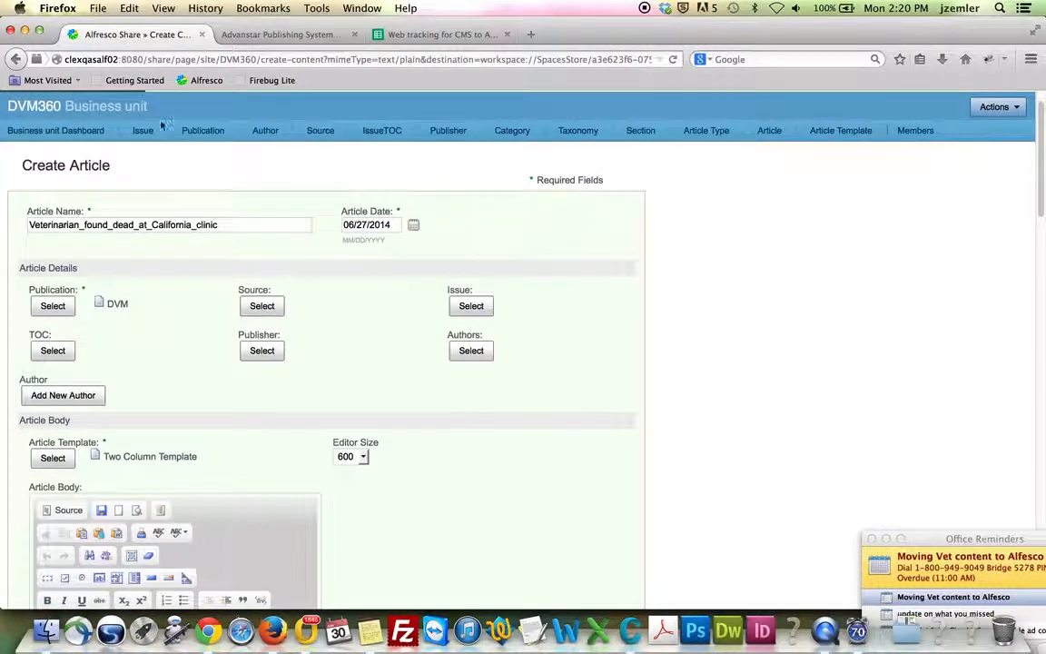
# Pick dvm360 goober as the article's Source and return to the legacy edit page
pyautogui.click(262, 305)
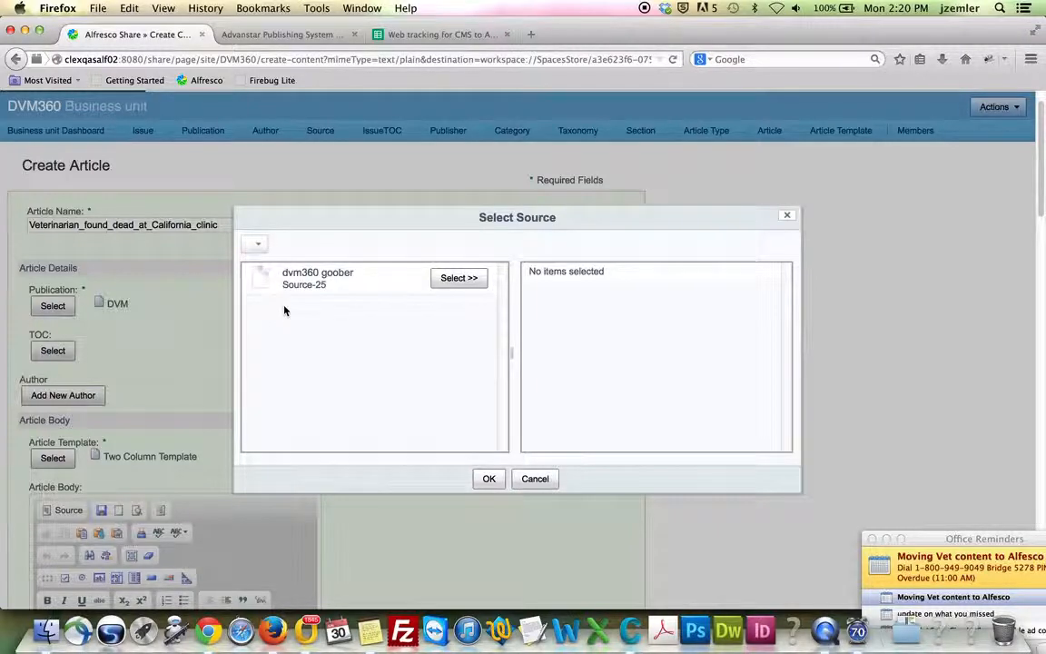
pyautogui.click(457, 279)
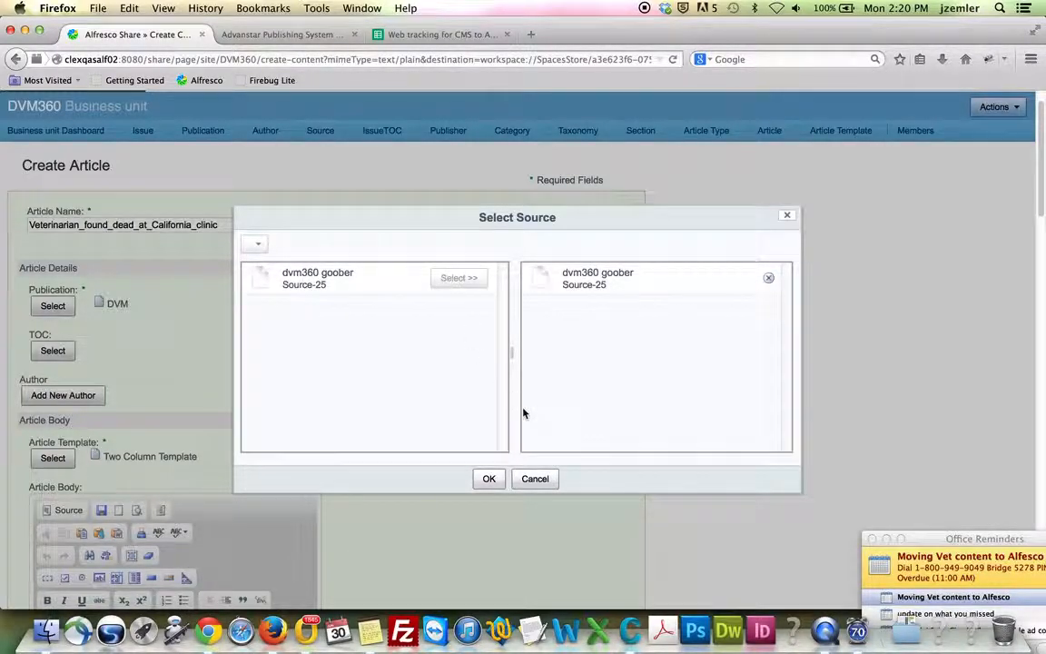
pyautogui.click(487, 479)
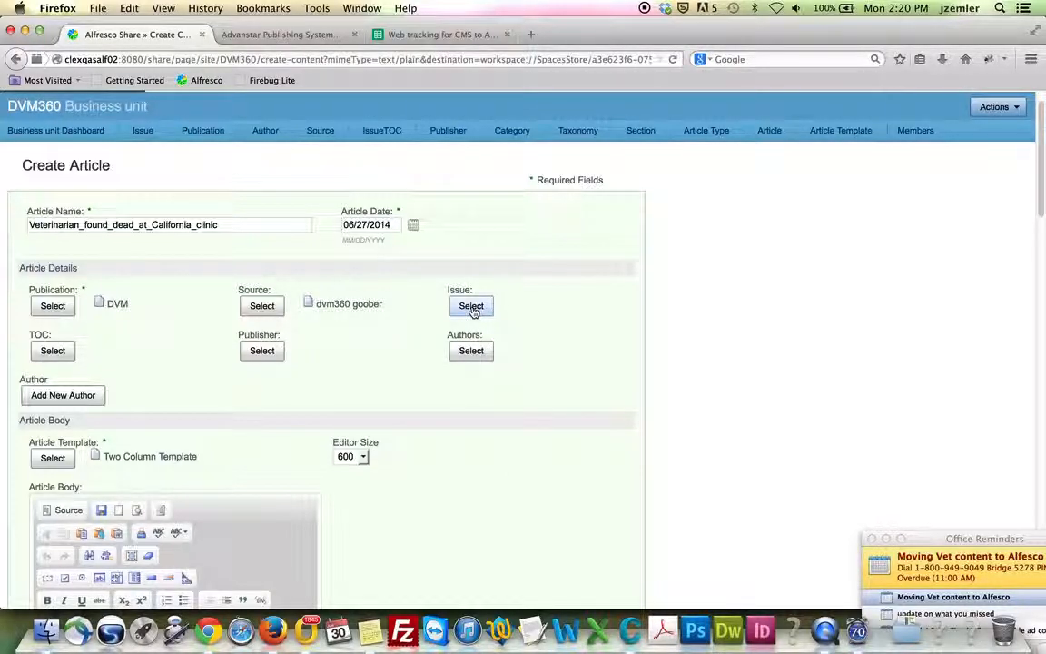
pyautogui.click(271, 34)
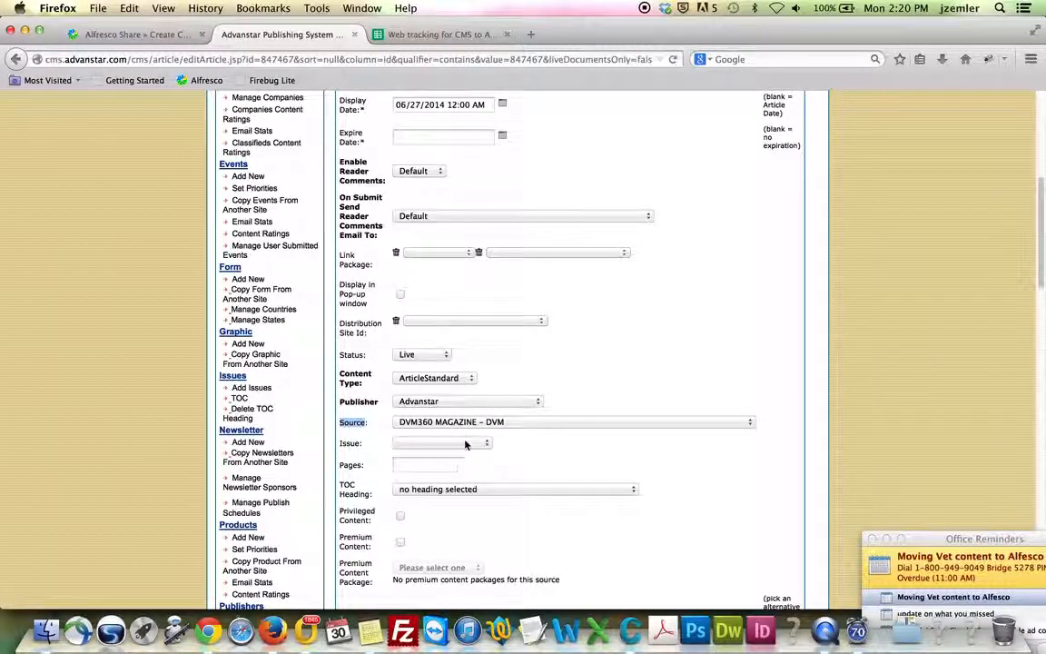
# Compare the legacy Issue and TOC Heading fields with the Create Article form, confirming both are empty
pyautogui.doubleClick(348, 444)
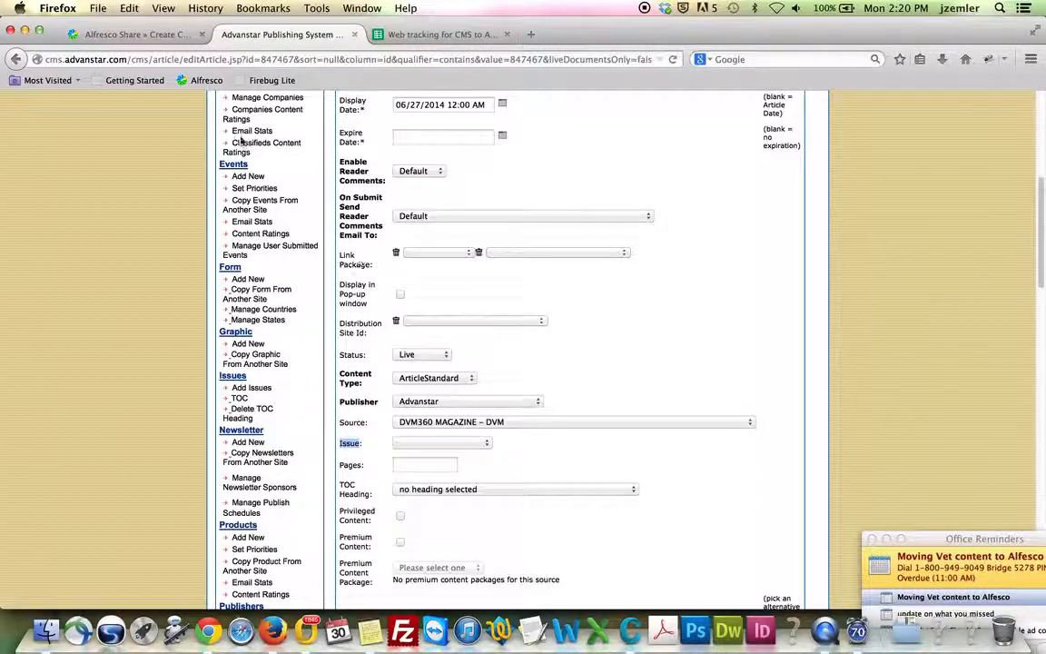
pyautogui.click(122, 34)
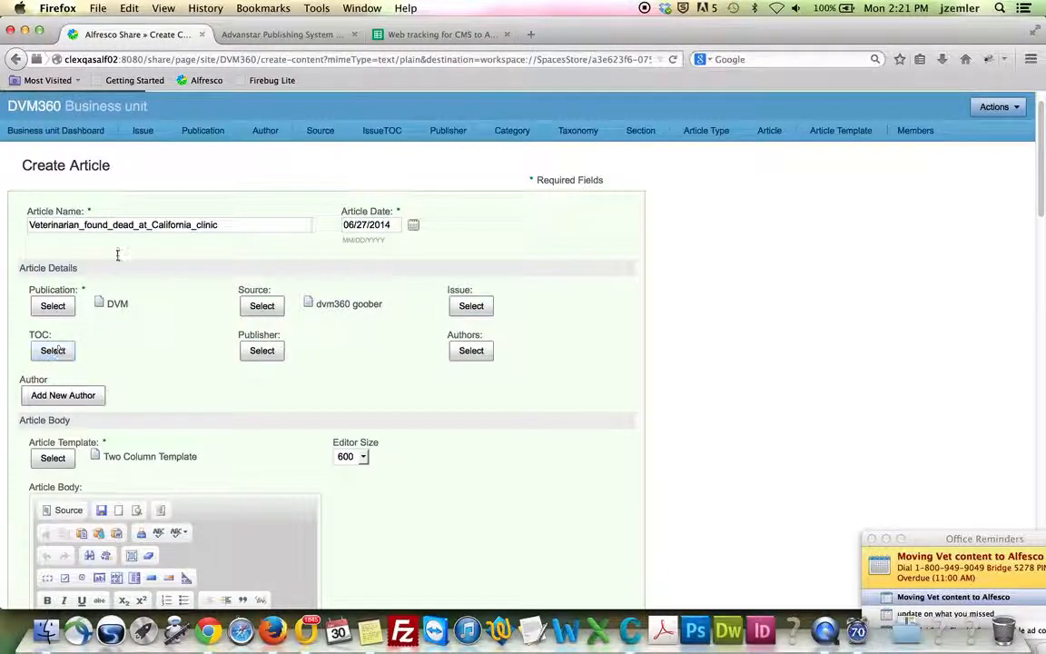
pyautogui.click(282, 34)
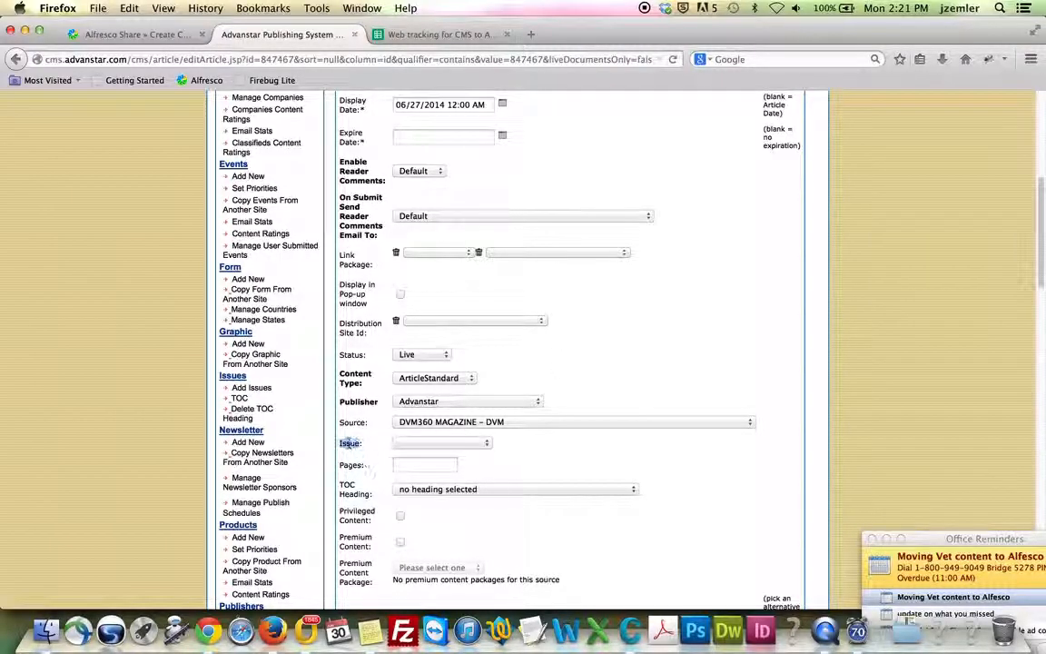
pyautogui.doubleClick(347, 443)
pyautogui.moveTo(340, 482); pyautogui.dragTo(372, 497)
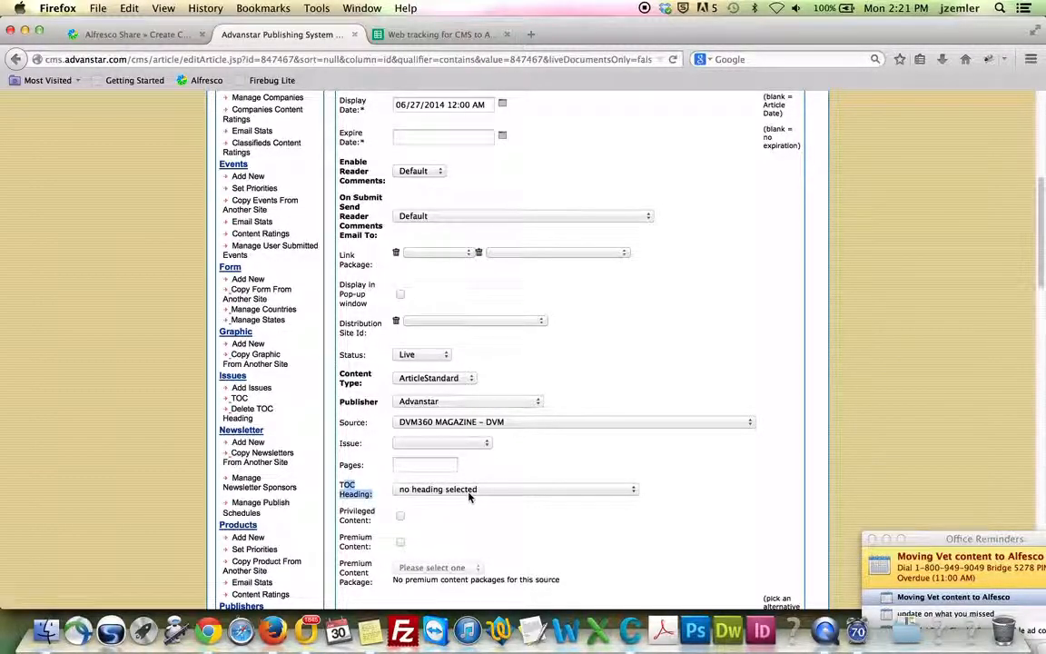
pyautogui.click(132, 37)
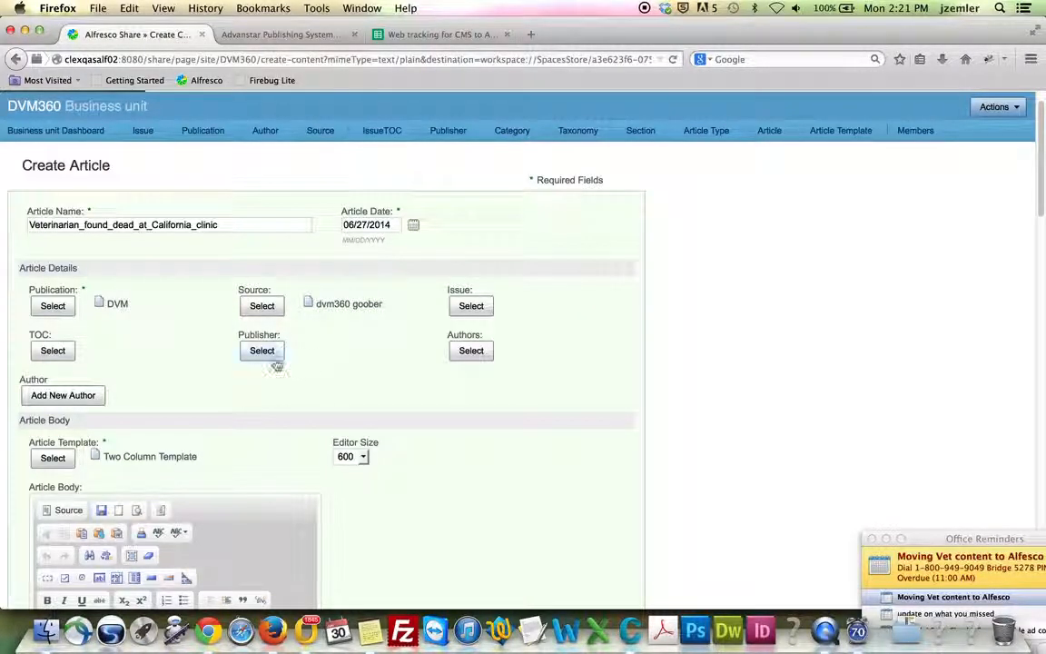
# Set the Publisher to Advanstar Communications Inc, then go back to the legacy article 847467 edit page
pyautogui.click(259, 352)
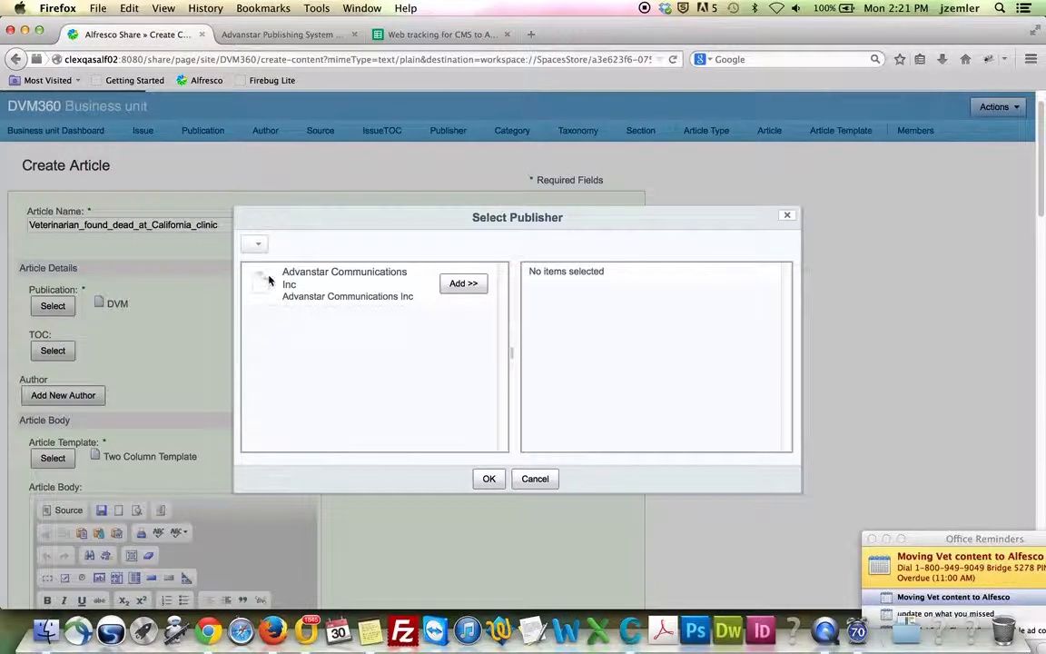
pyautogui.click(463, 283)
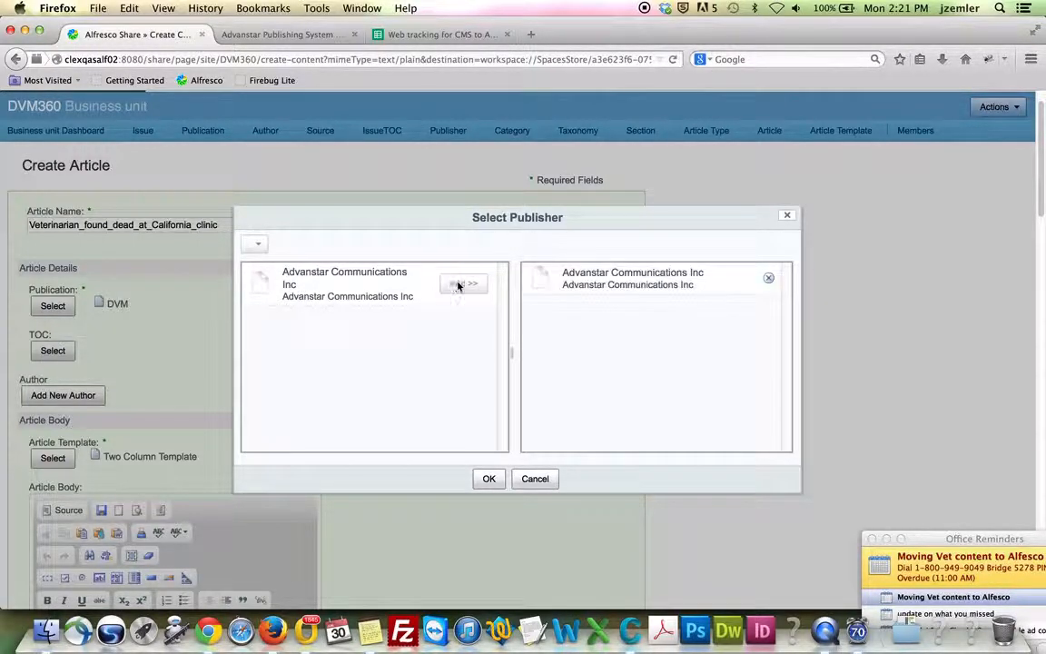
pyautogui.click(488, 478)
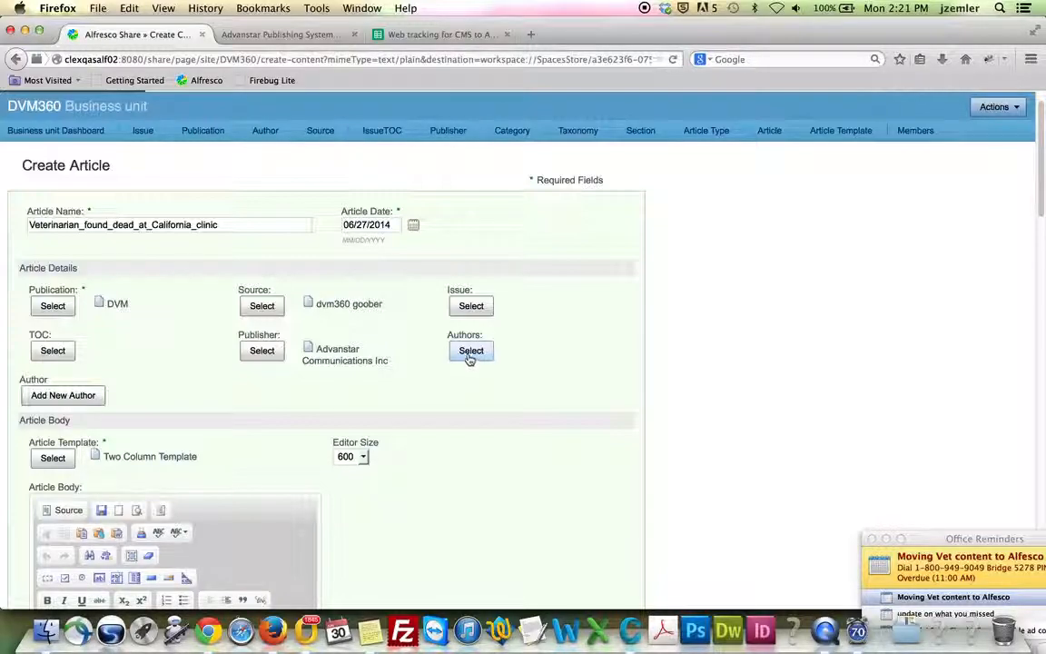
pyautogui.click(277, 35)
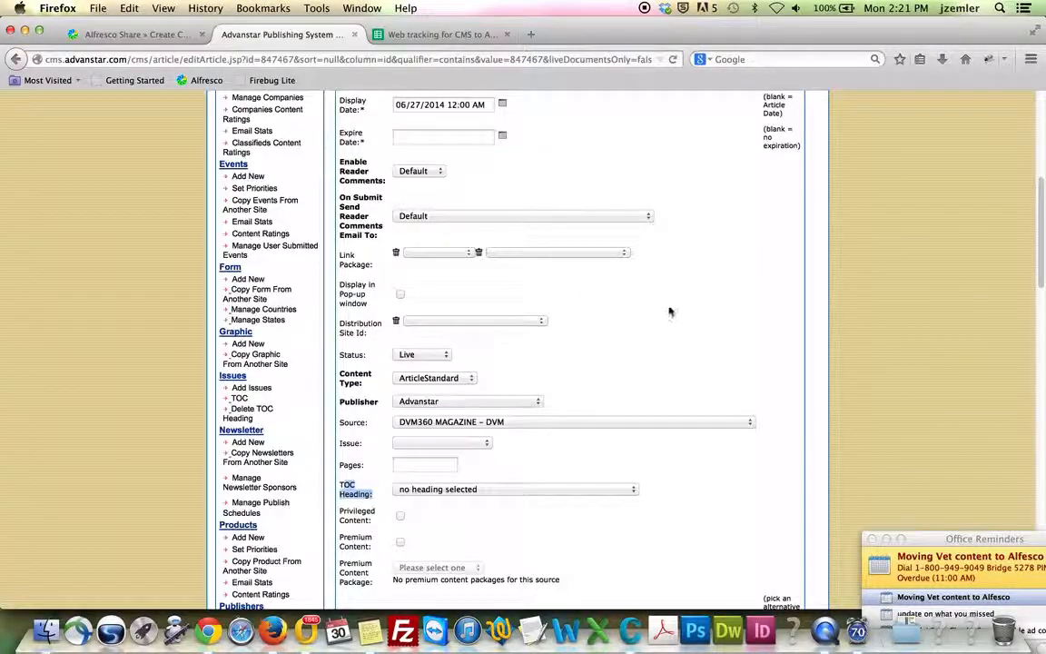
# Check that the legacy article lists no authors, then return to the Alfresco Create Article form
pyautogui.scroll(-5, 717, 344)
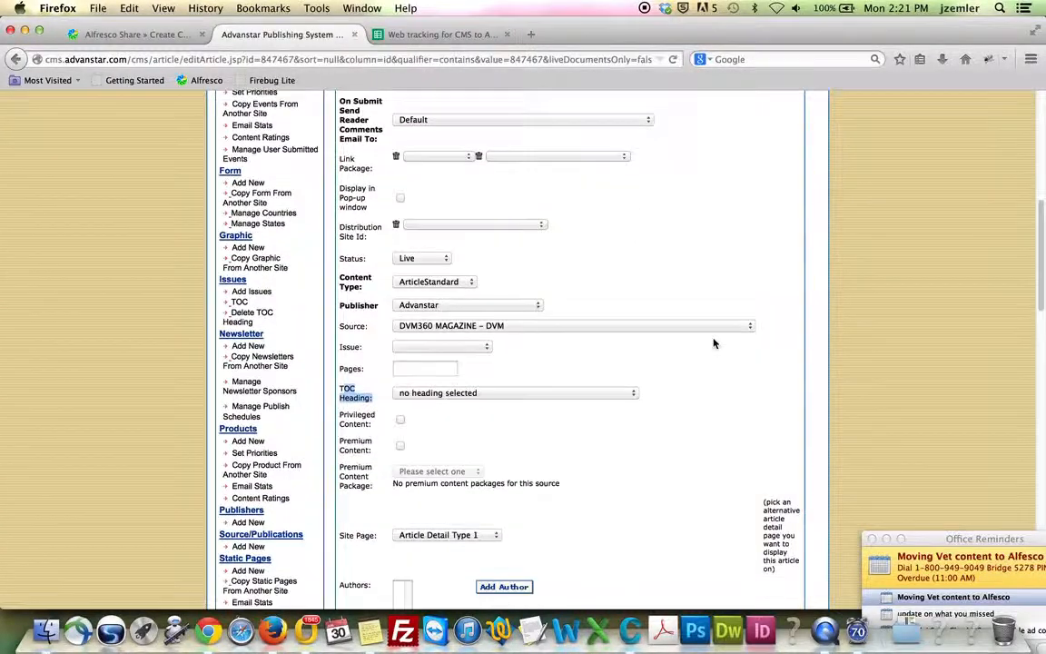
pyautogui.scroll(-3, 717, 342)
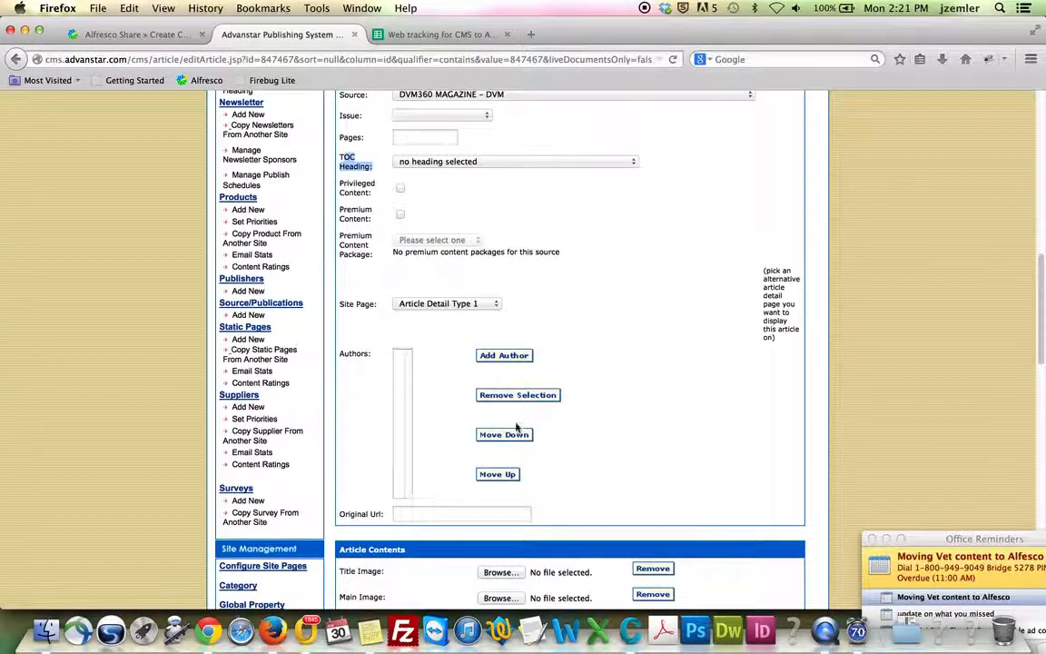
pyautogui.doubleClick(354, 354)
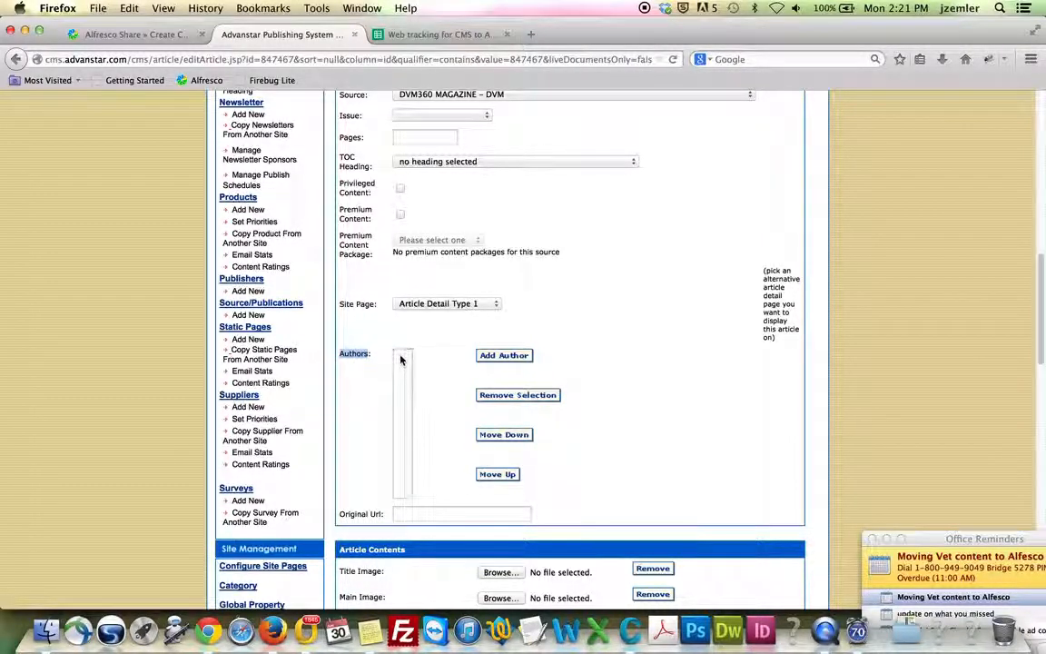
pyautogui.click(136, 34)
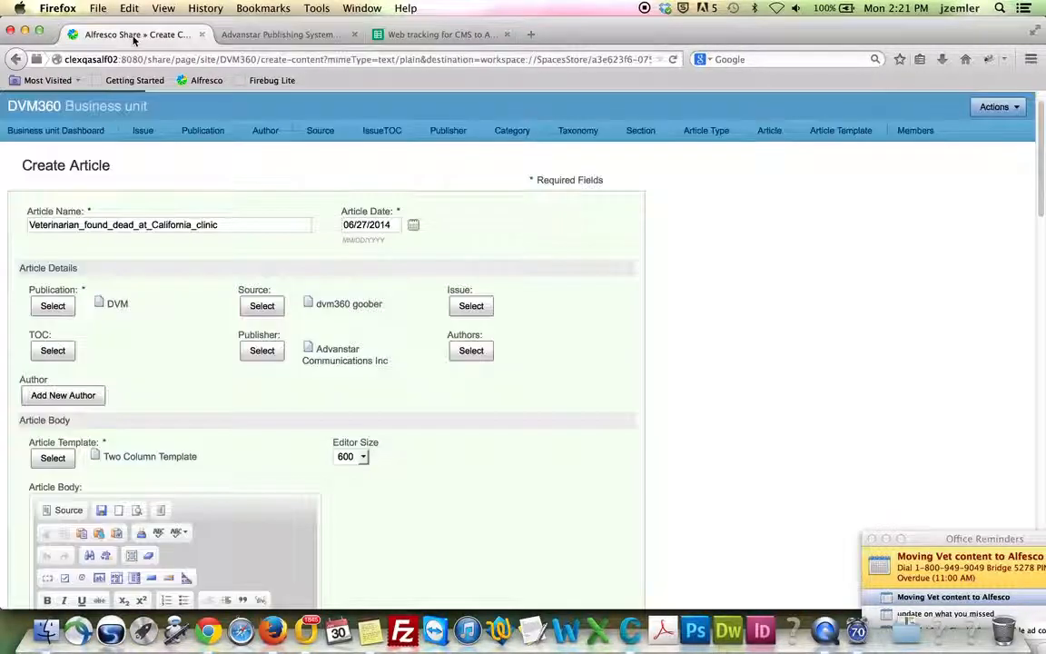
pyautogui.click(466, 351)
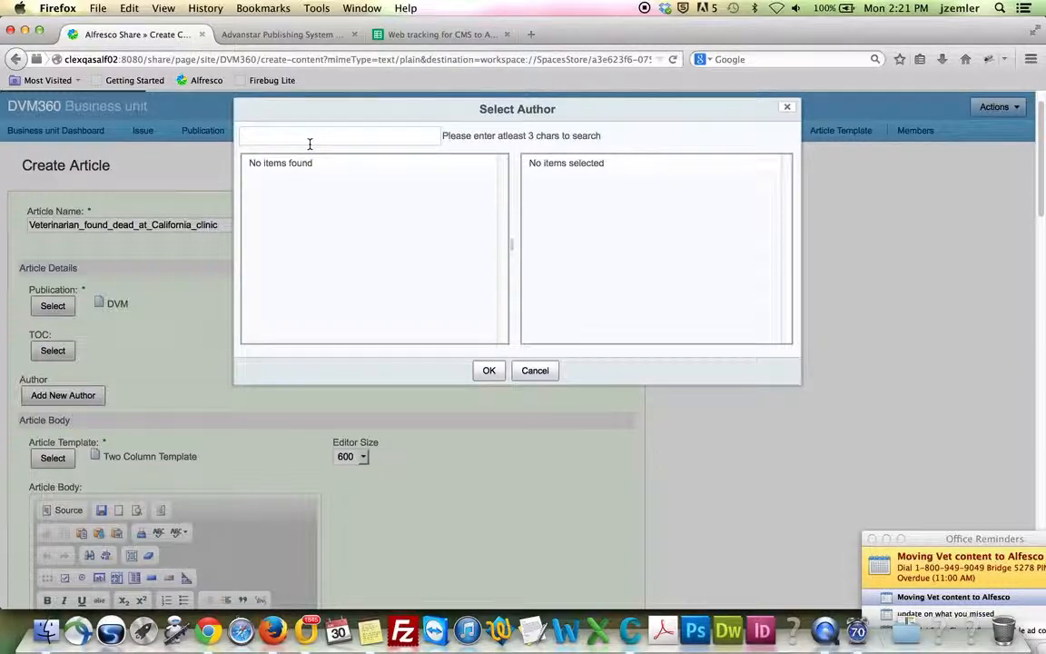
pyautogui.write('marty')
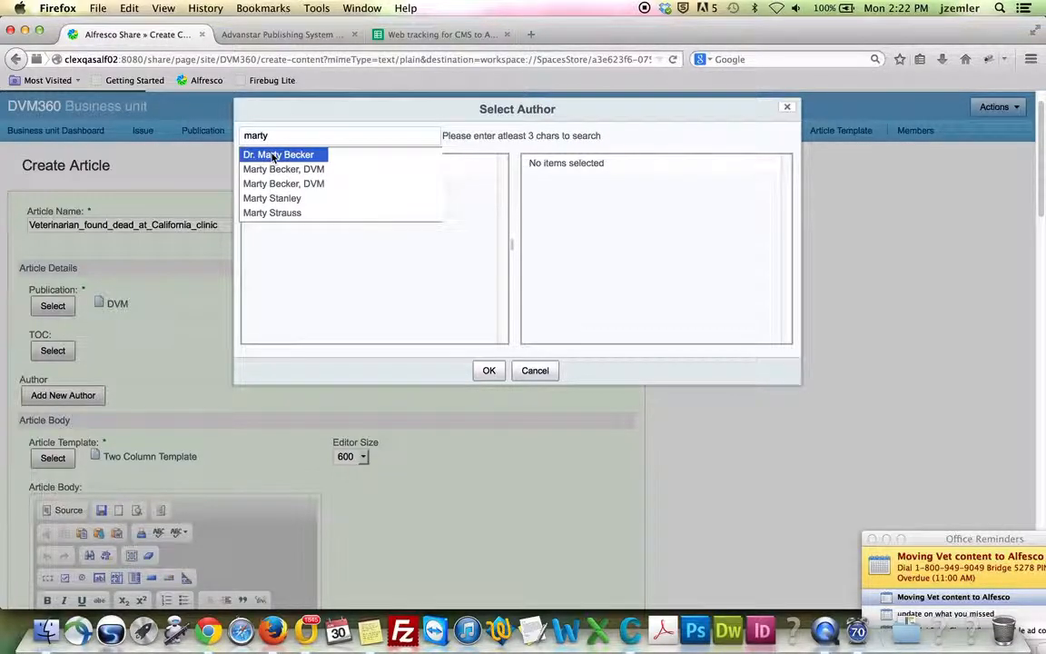
pyautogui.click(272, 156)
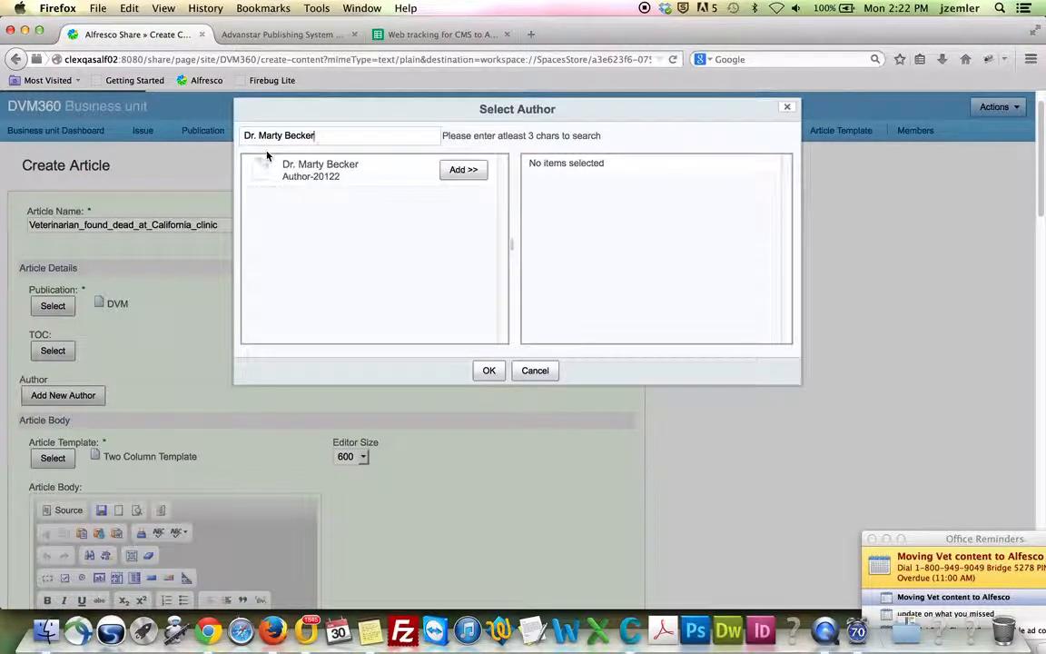
pyautogui.click(462, 170)
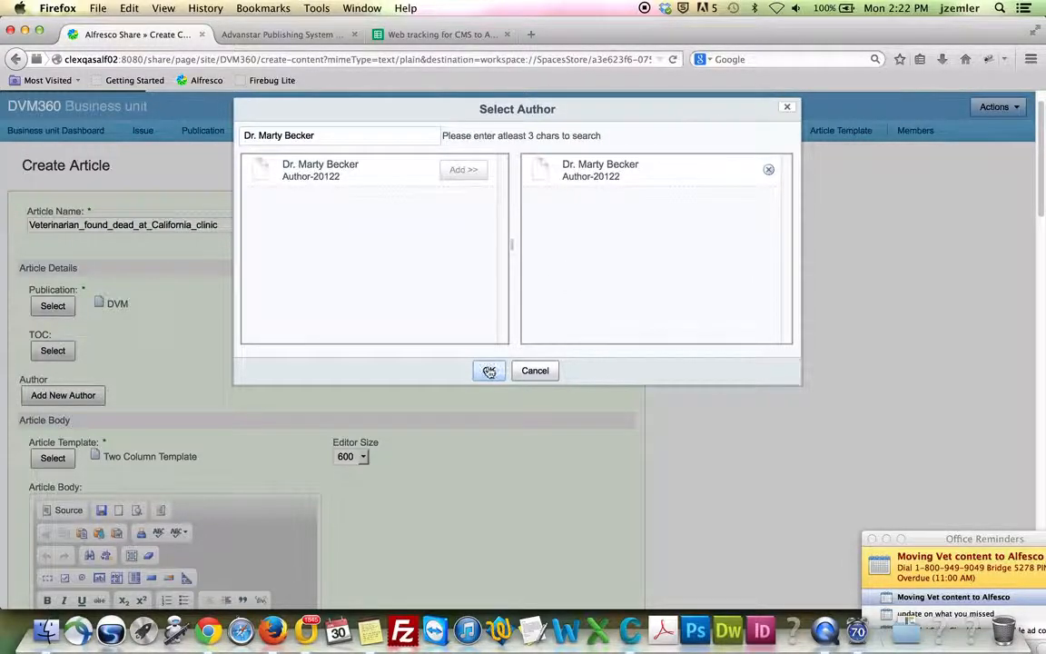
pyautogui.click(768, 170)
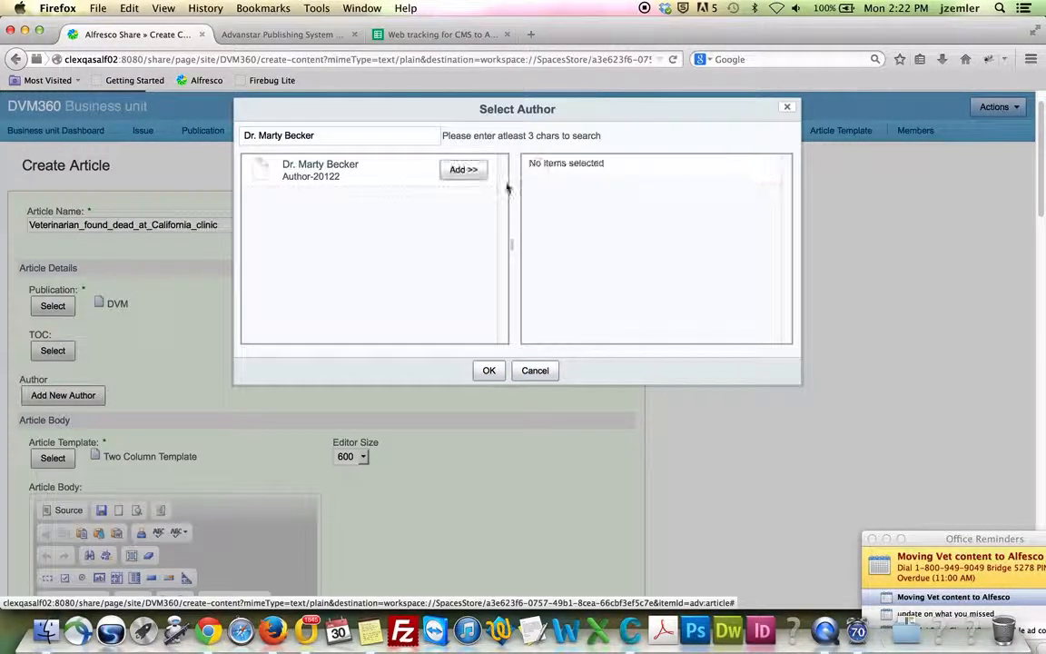
pyautogui.click(536, 372)
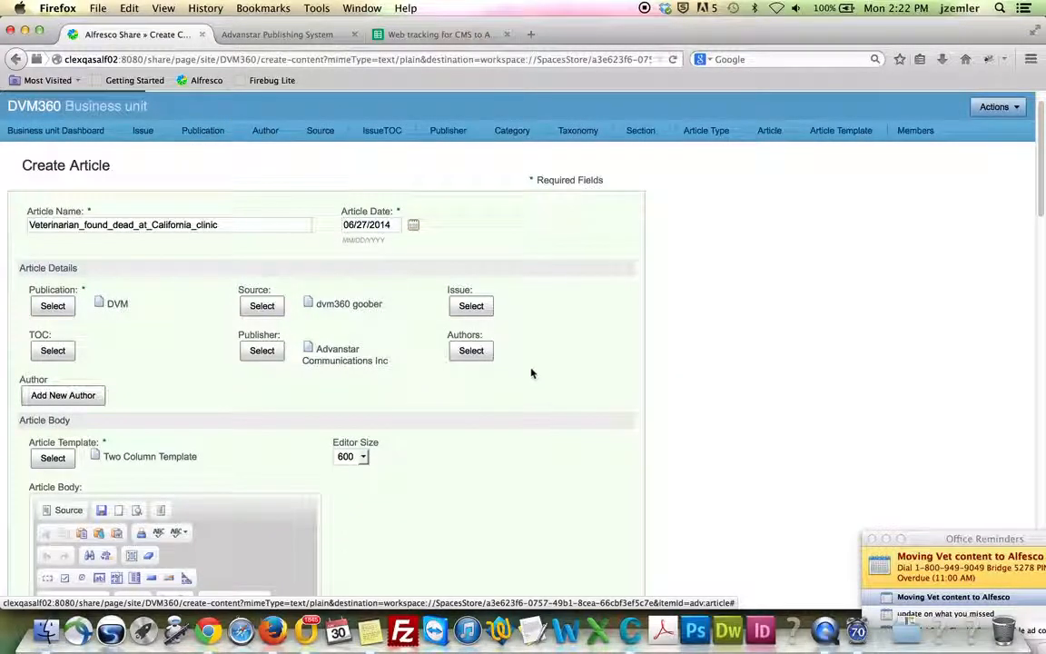
# Replace the Two Column Template with the 3 column article template
pyautogui.scroll(-2, 534, 396)
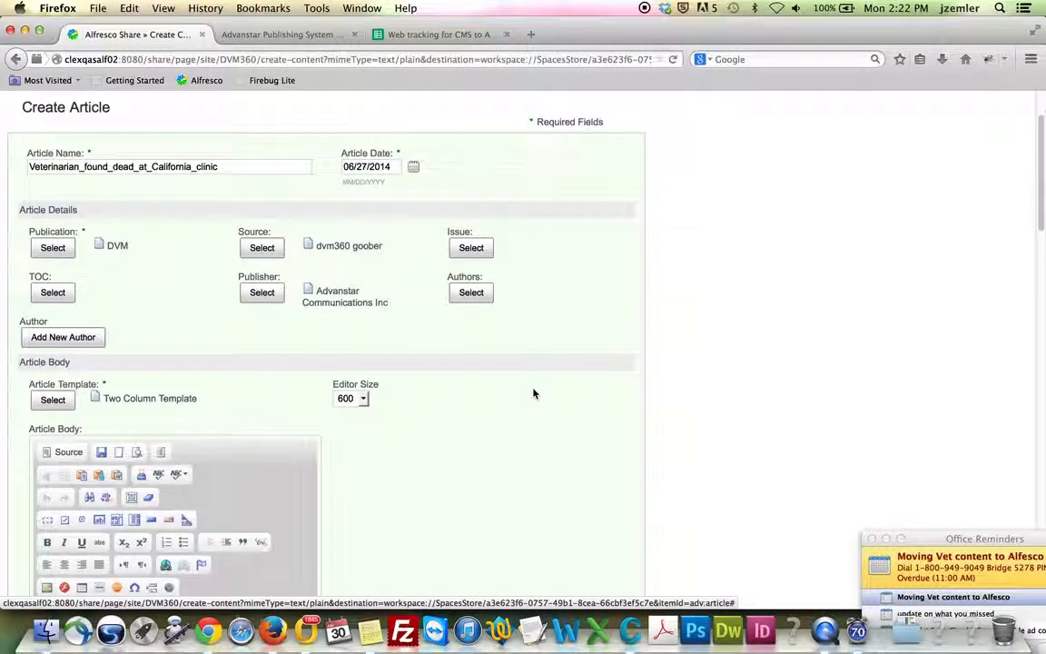
pyautogui.scroll(-2, 534, 394)
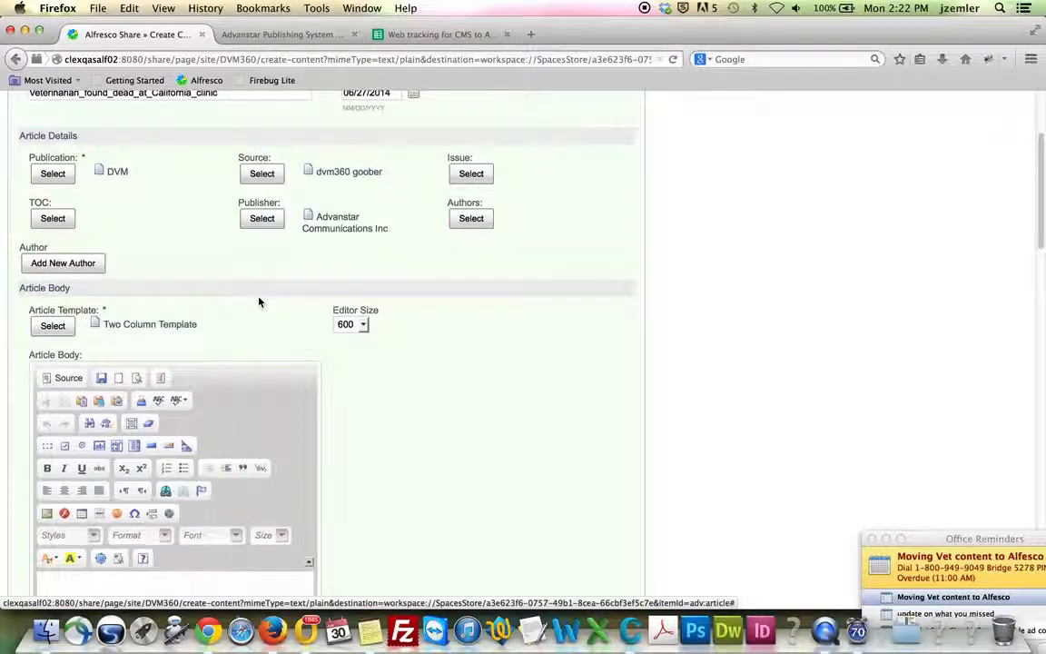
pyautogui.click(53, 326)
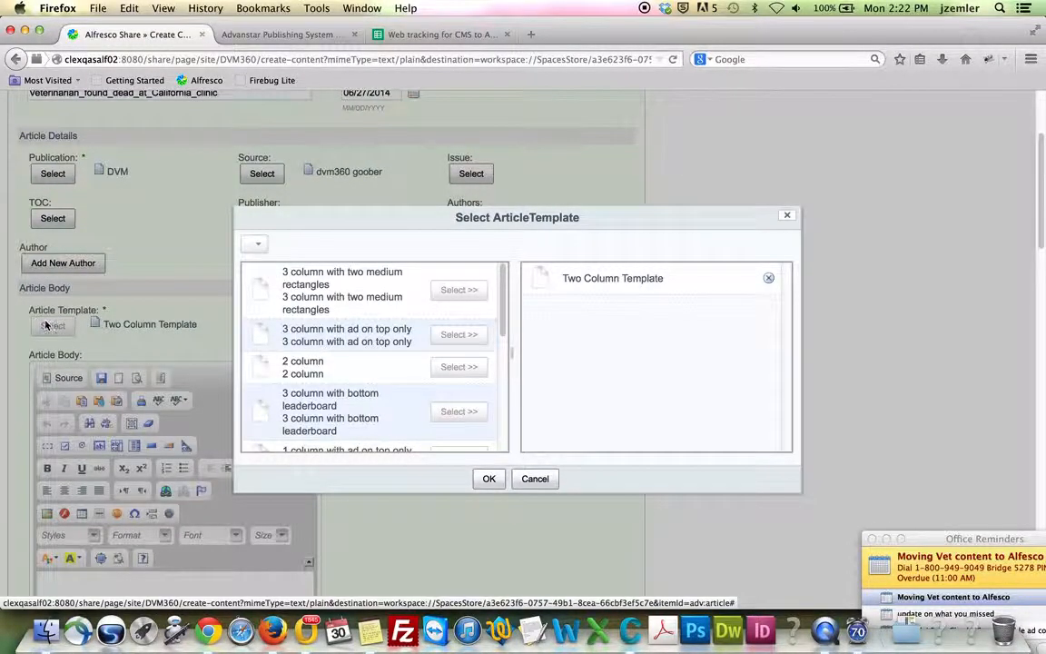
pyautogui.scroll(-2, 347, 334)
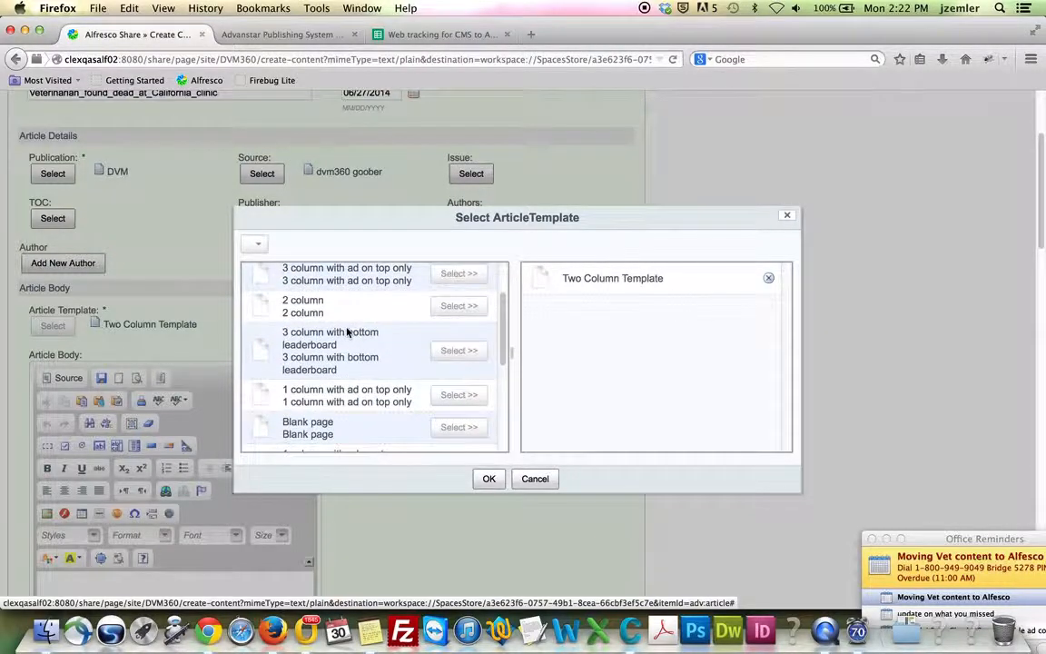
pyautogui.scroll(-5, 346, 333)
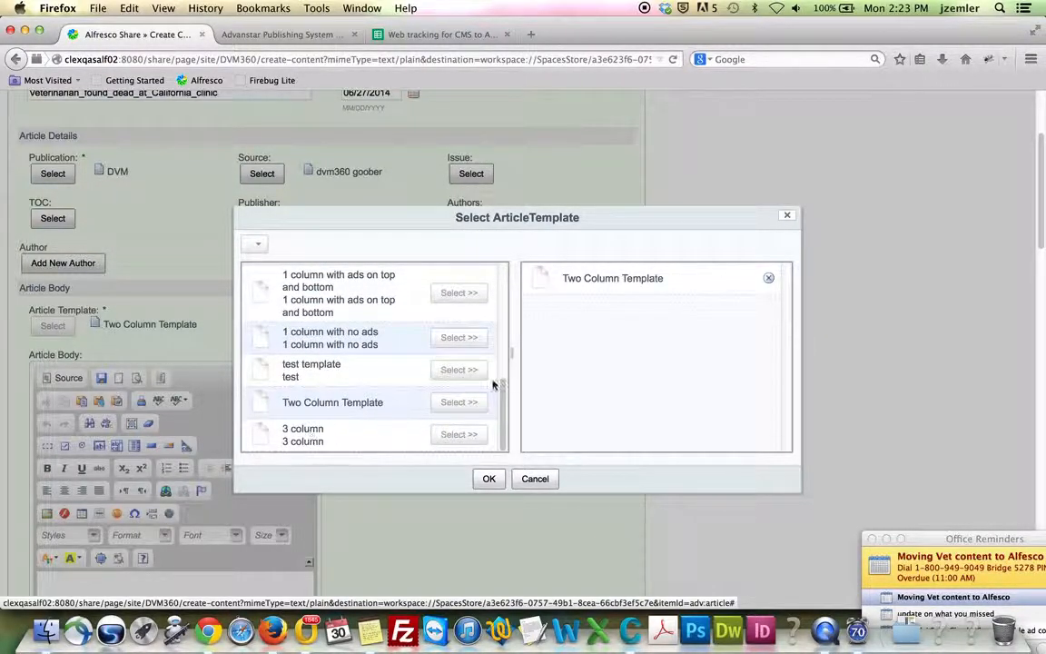
pyautogui.click(769, 281)
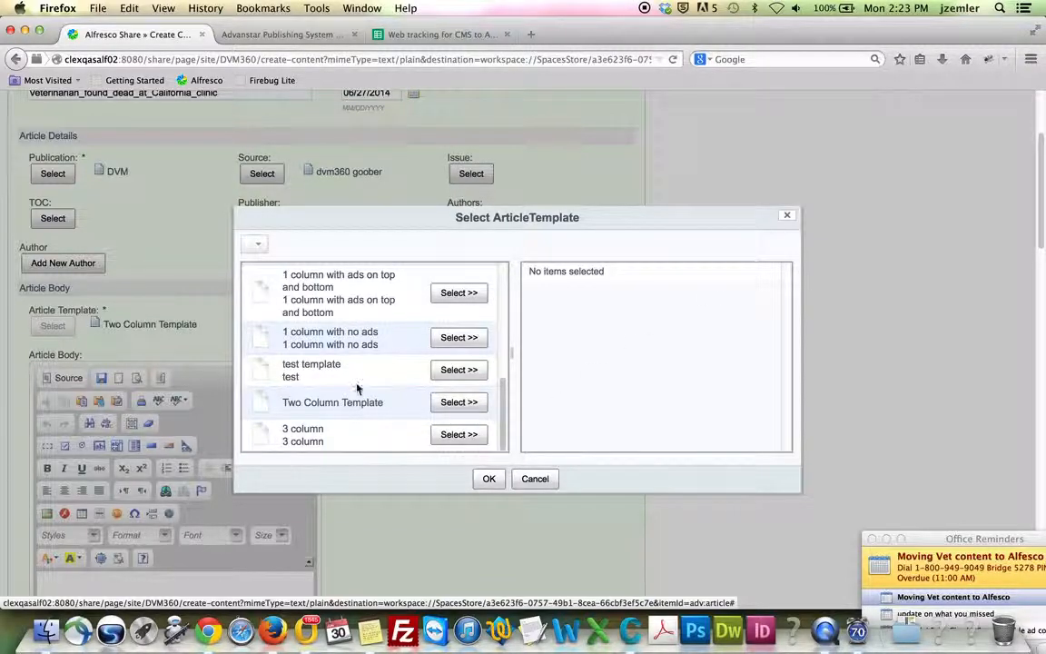
pyautogui.scroll(-5, 357, 388)
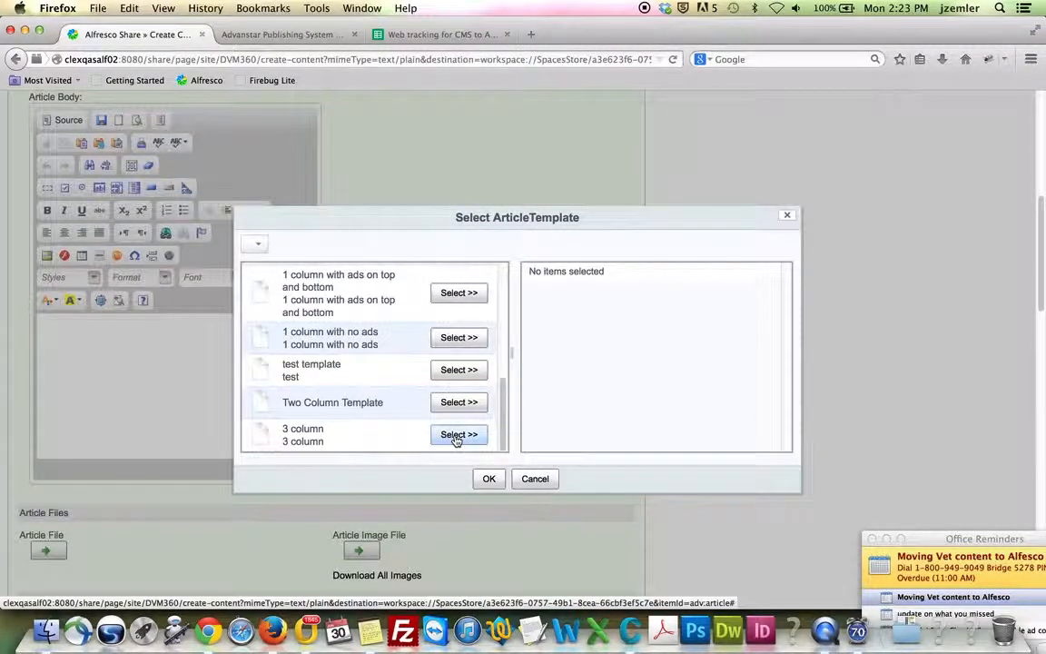
pyautogui.click(458, 434)
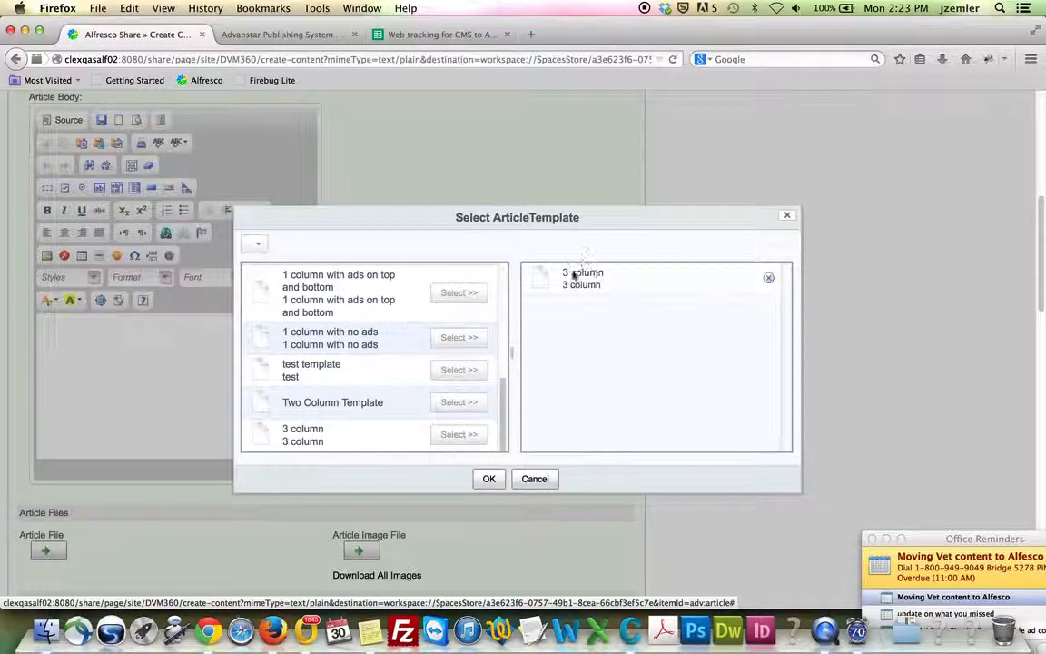
pyautogui.click(488, 479)
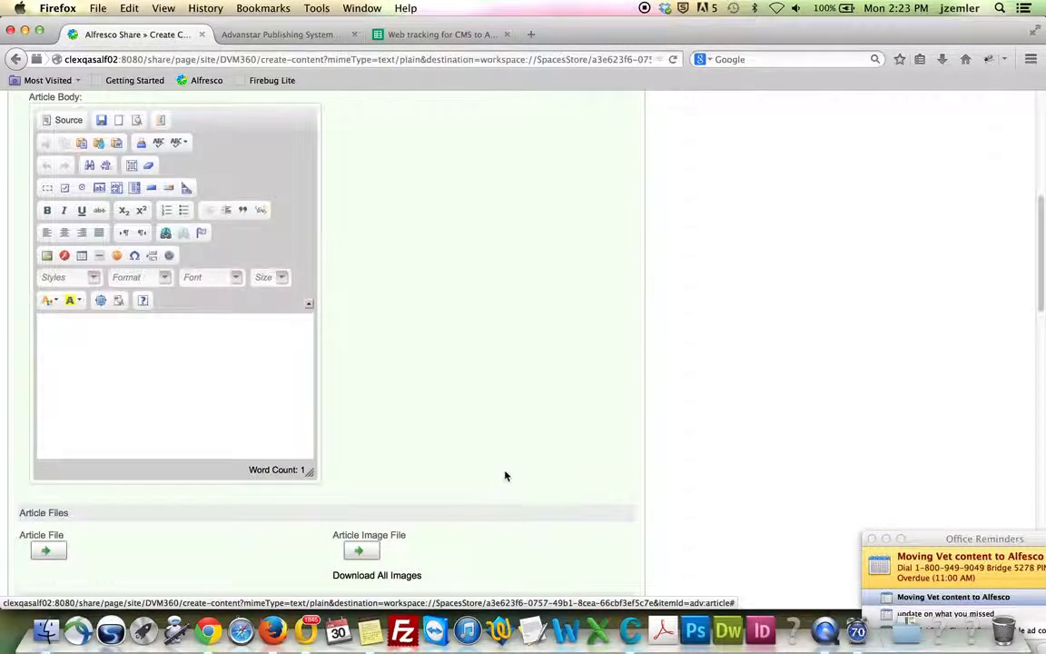
# Switch the Article Body editor to HTML source view
pyautogui.scroll(3, 507, 476)
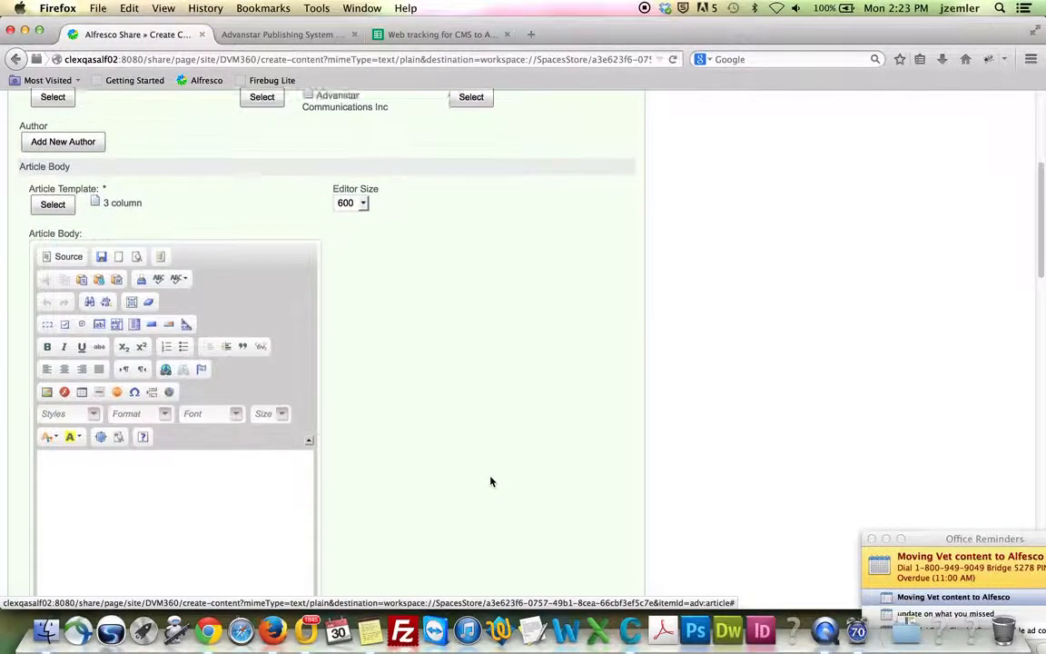
pyautogui.scroll(-2, 490, 481)
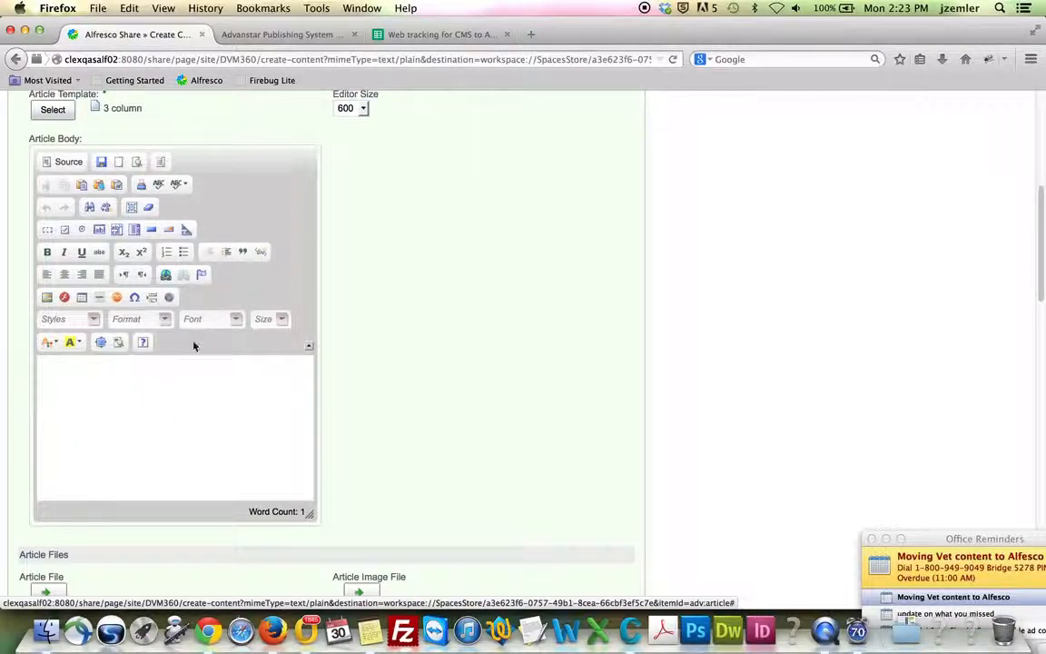
pyautogui.click(61, 163)
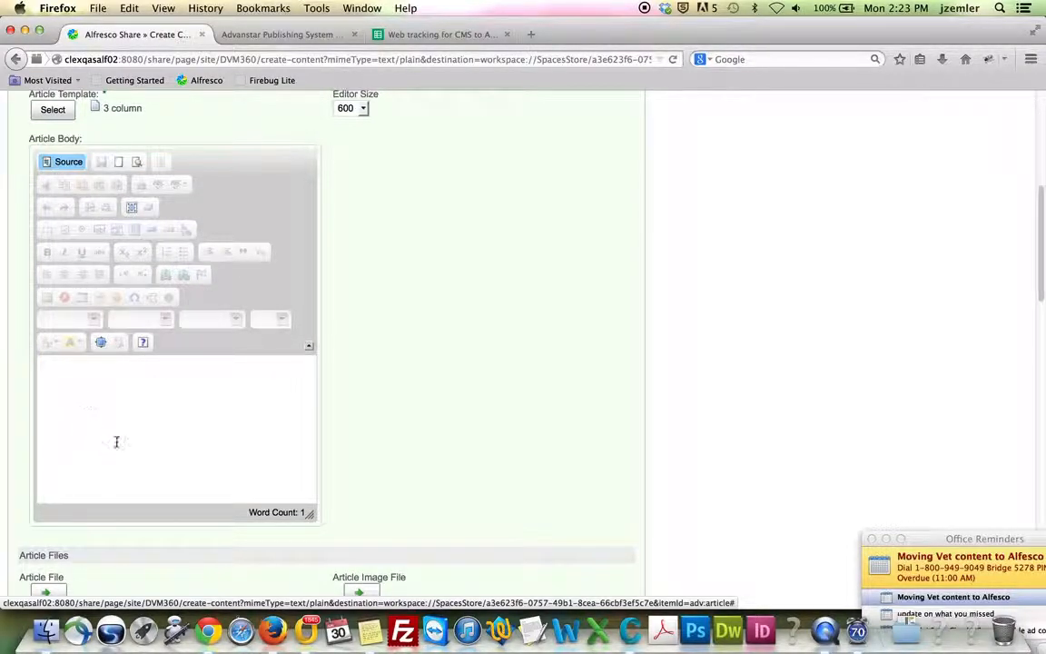
# Cancel out of article 847467's legacy edit page without saving
pyautogui.click(290, 35)
pyautogui.scroll(-10, 412, 291)
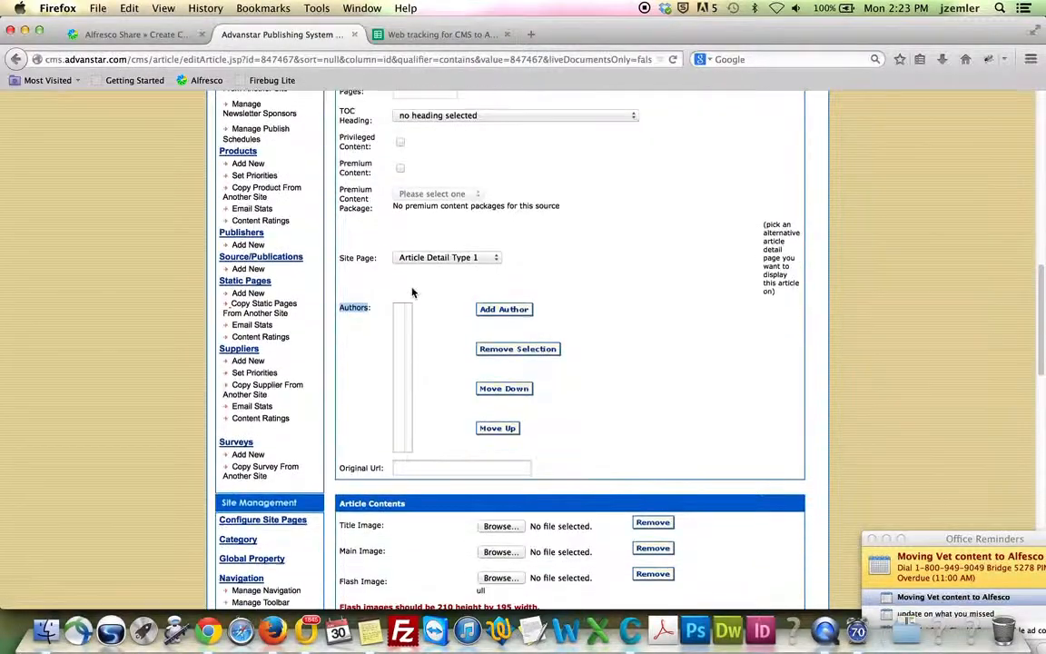
pyautogui.scroll(-10, 412, 292)
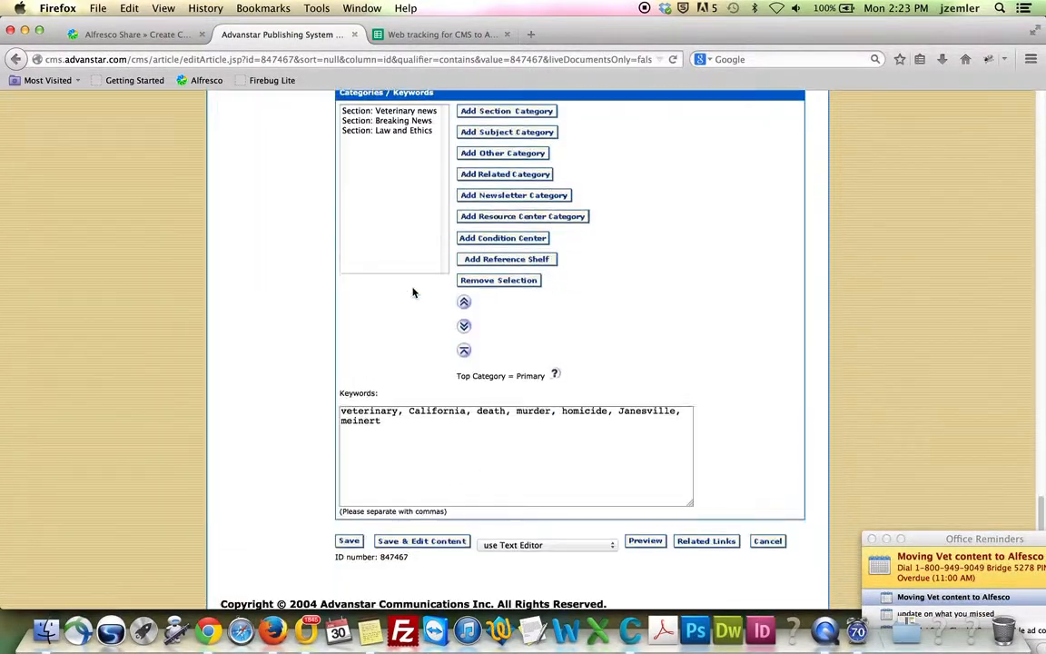
pyautogui.click(767, 536)
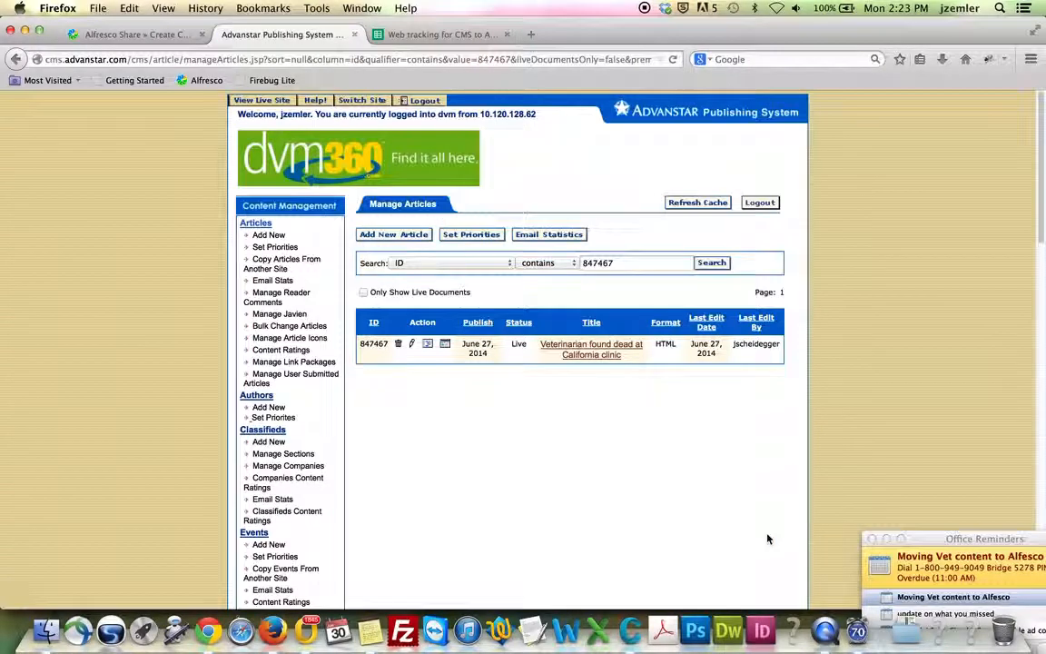
# Open article 847467's Edit Source Code page and select all of its HTML
pyautogui.click(428, 347)
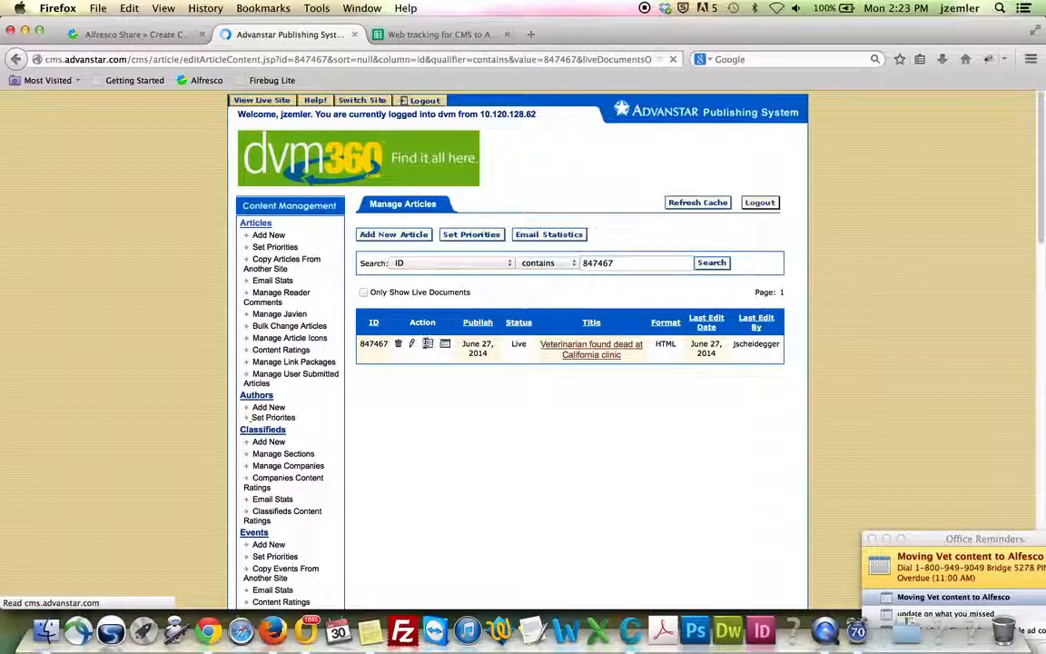
pyautogui.click(417, 341)
pyautogui.press('super+a')
pyautogui.press('super+c')
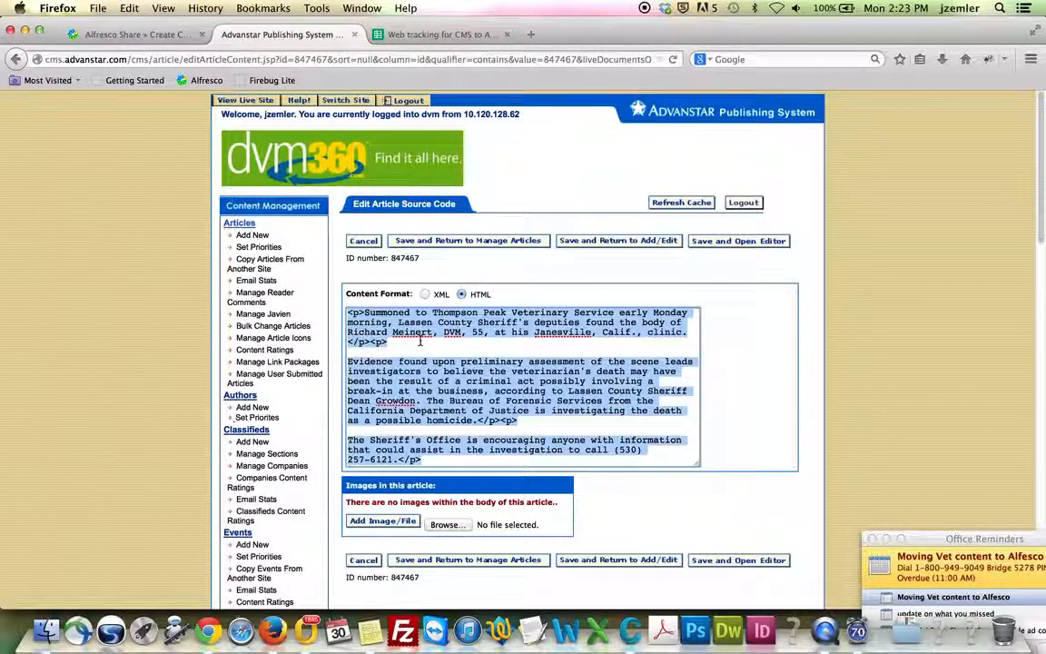
# Paste the legacy HTML into the Article Body and switch back to formatted view
pyautogui.click(124, 35)
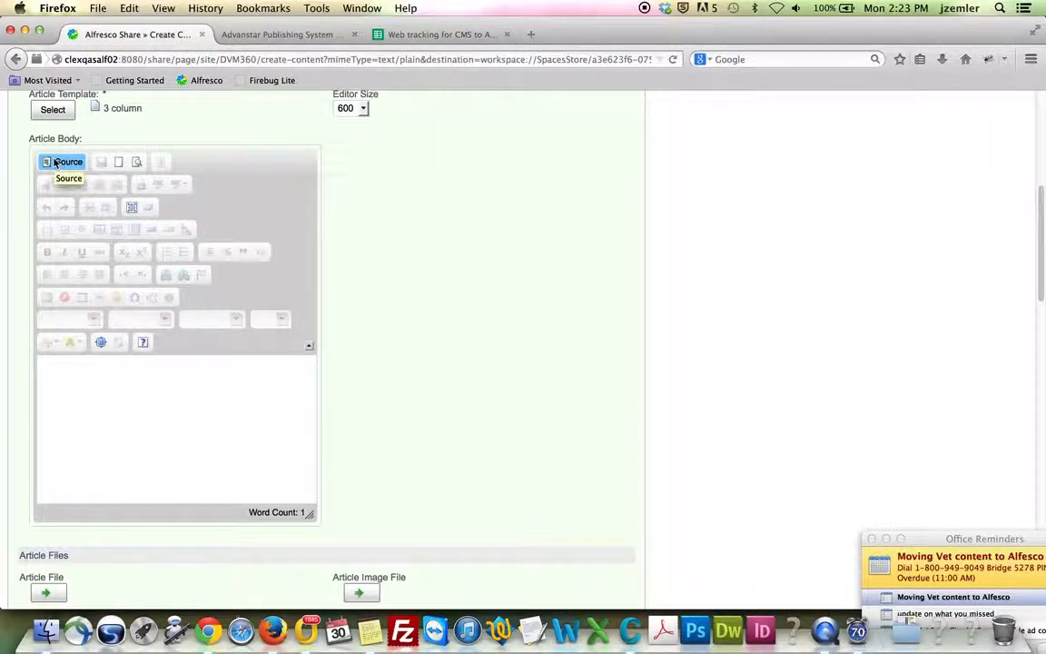
pyautogui.press('super+v')
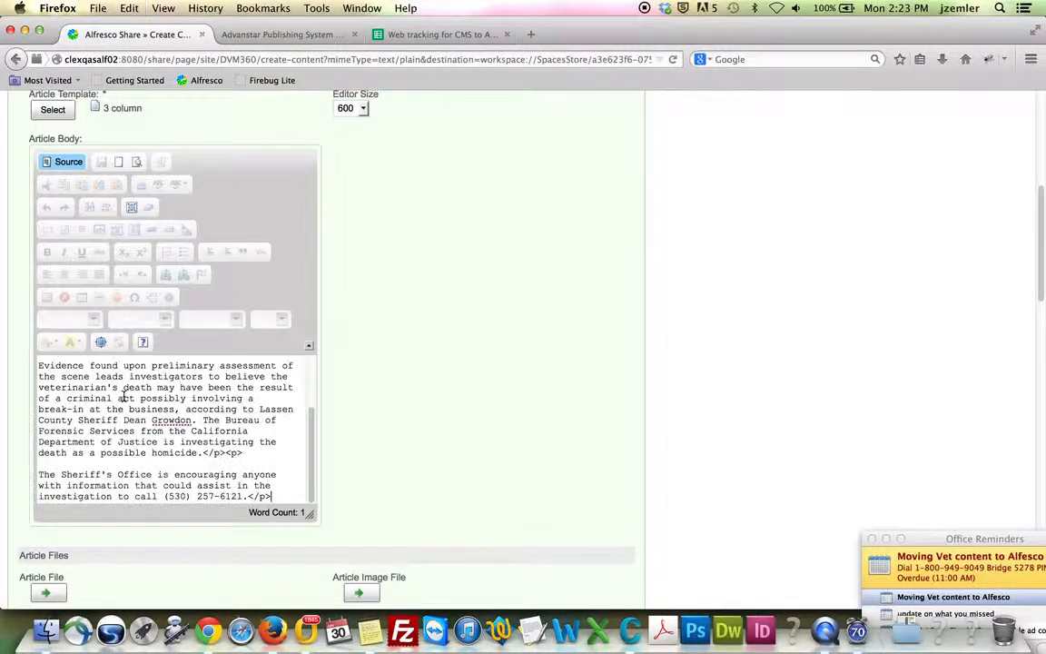
pyautogui.scroll(5, 134, 389)
pyautogui.scroll(5, 134, 398)
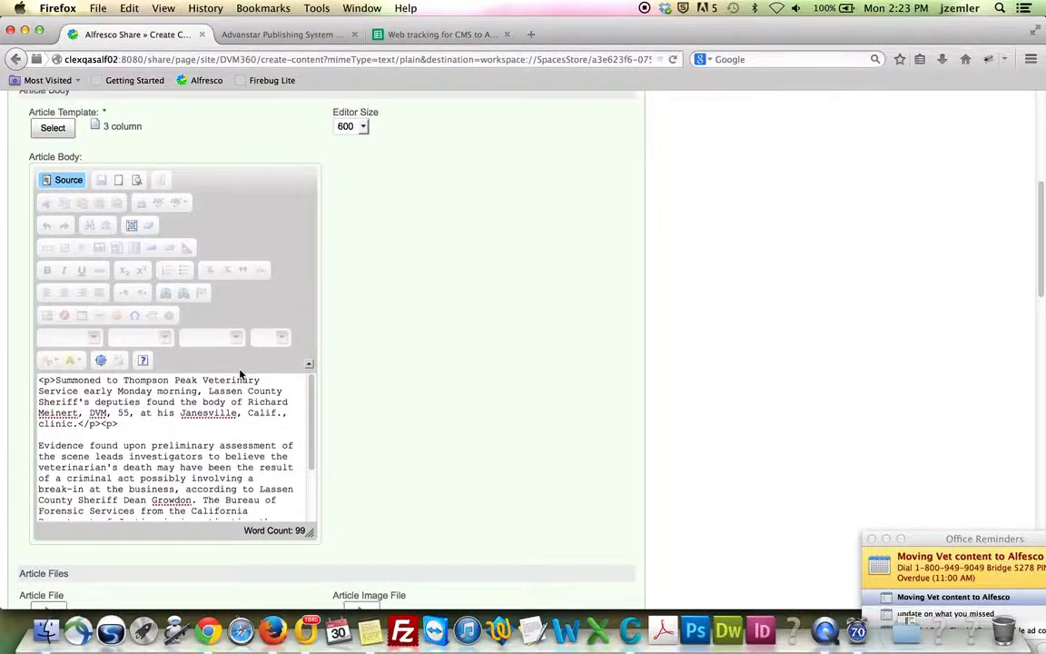
pyautogui.scroll(-3, 252, 289)
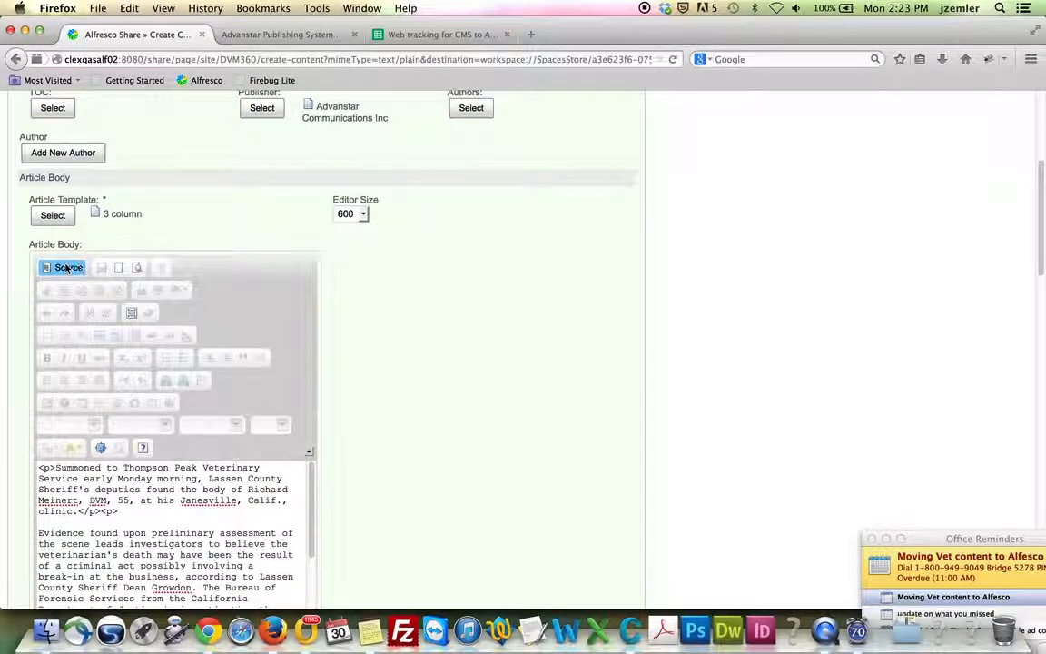
pyautogui.click(66, 269)
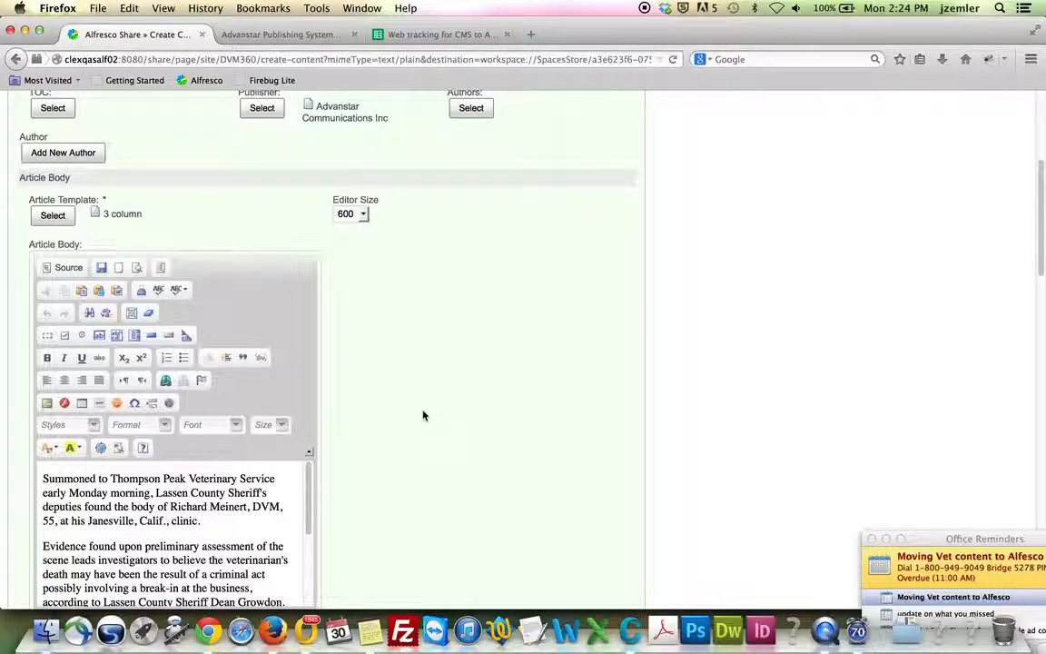
# Widen the Article Body editor and replace its source with the legacy three-paragraph HTML
pyautogui.scroll(-1, 423, 413)
pyautogui.scroll(-2, 422, 413)
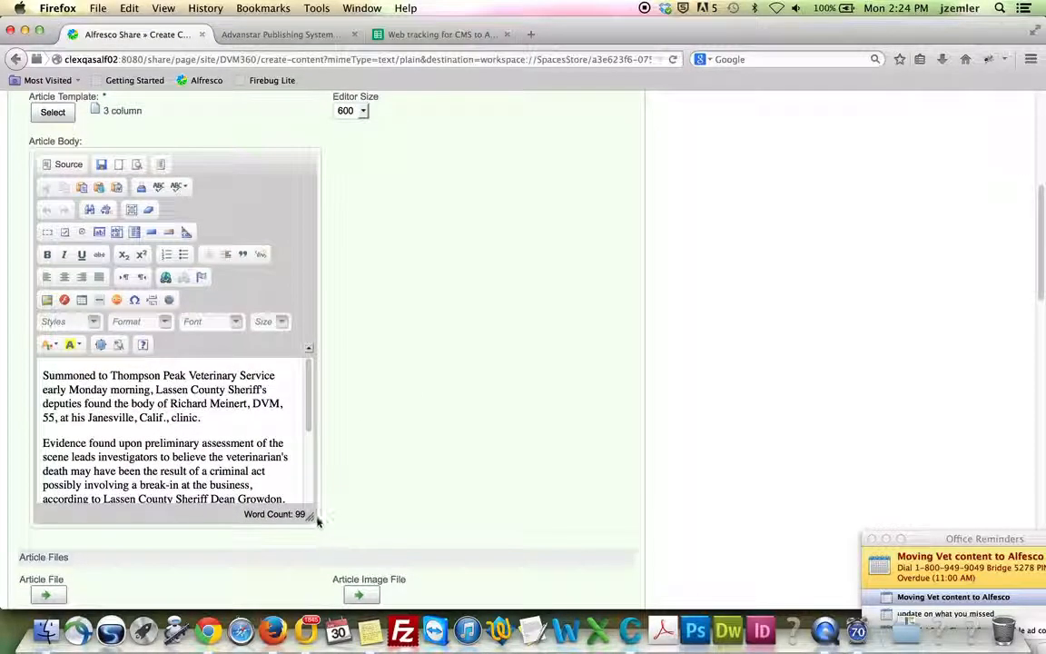
pyautogui.moveTo(322, 520); pyautogui.dragTo(577, 535)
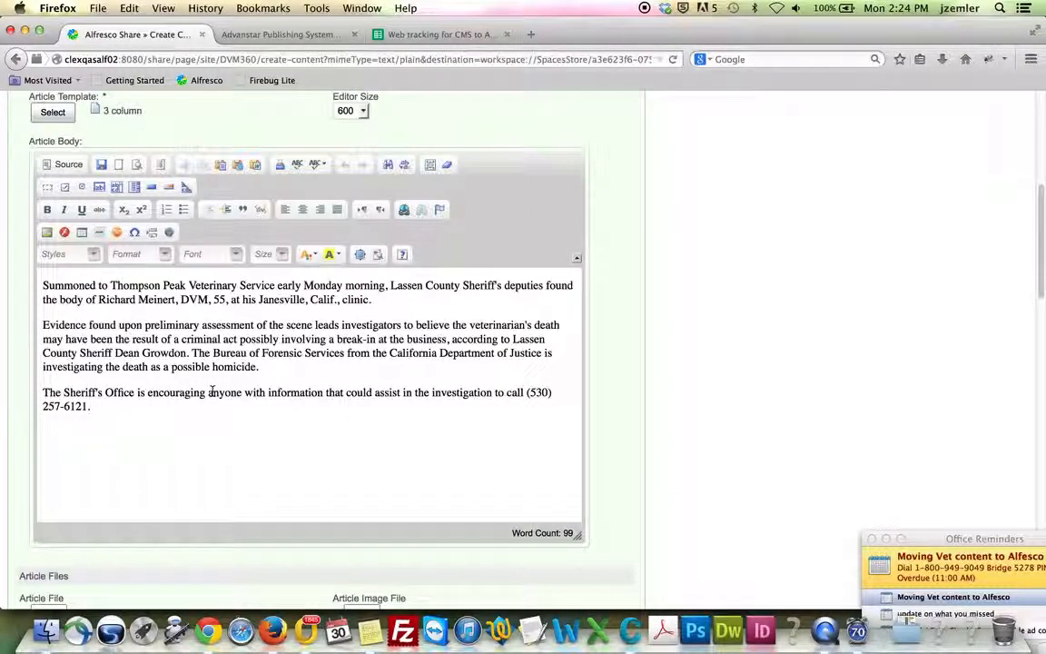
pyautogui.click(64, 164)
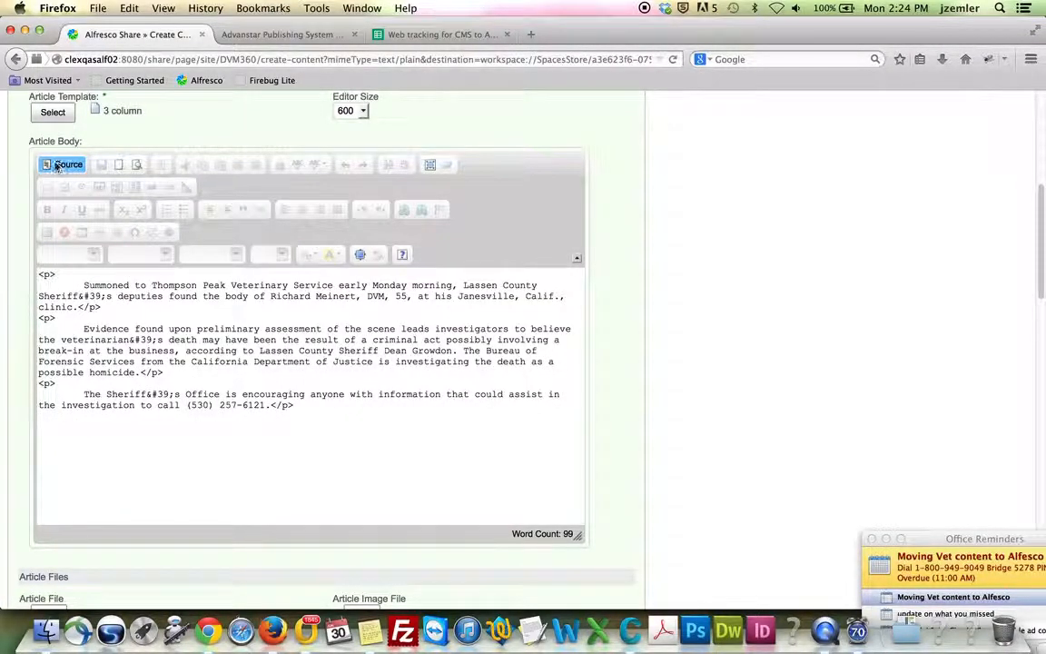
pyautogui.press('super+a')
pyautogui.press('BackSpace')
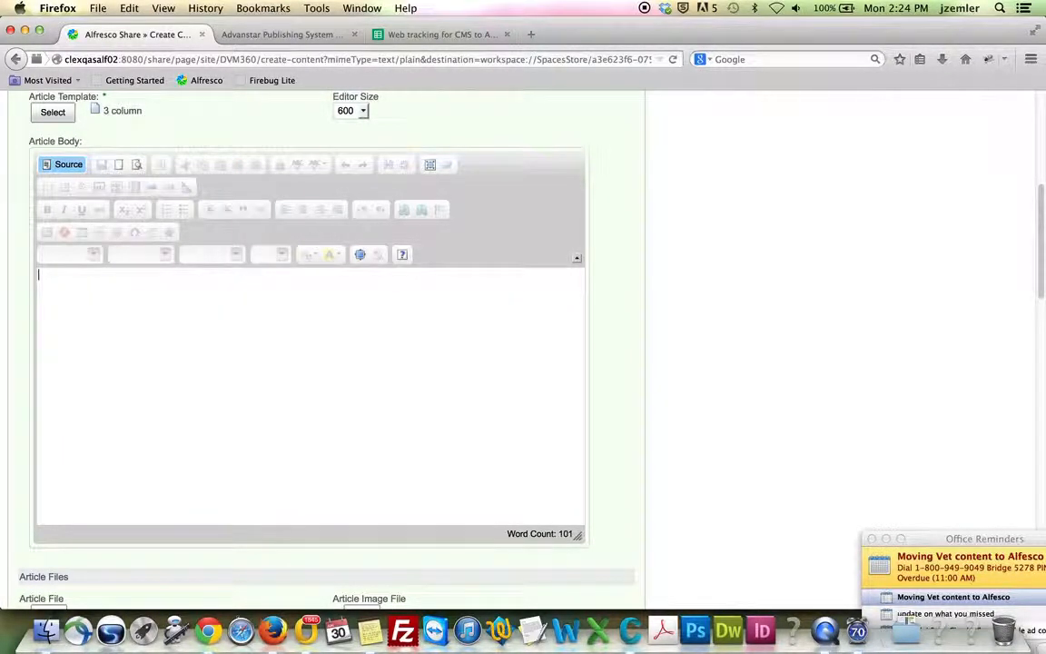
pyautogui.press('super+v')
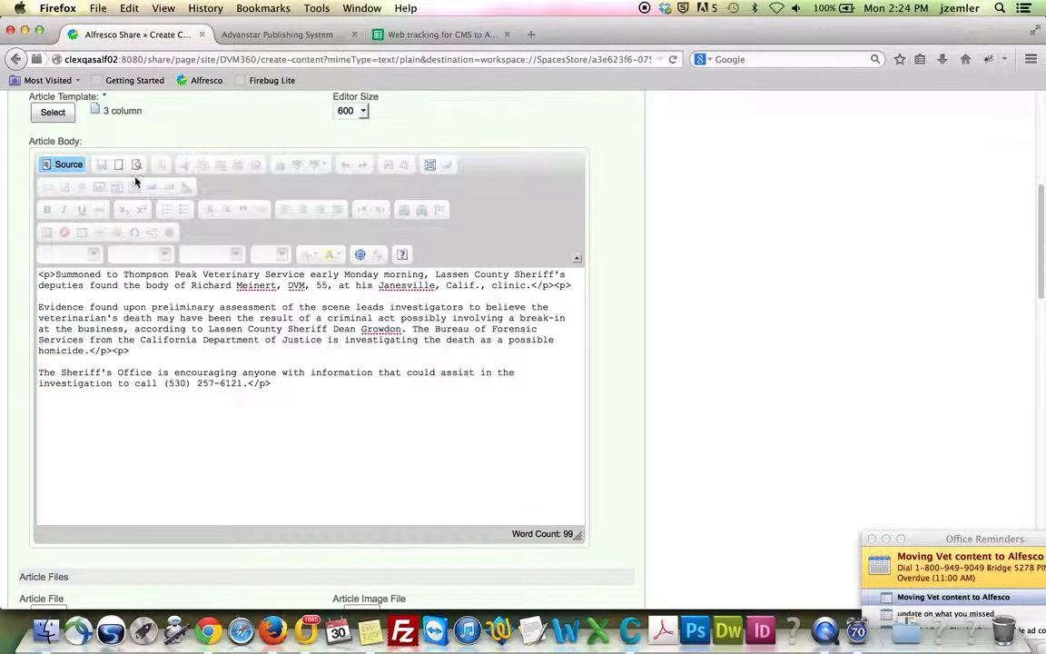
pyautogui.click(67, 165)
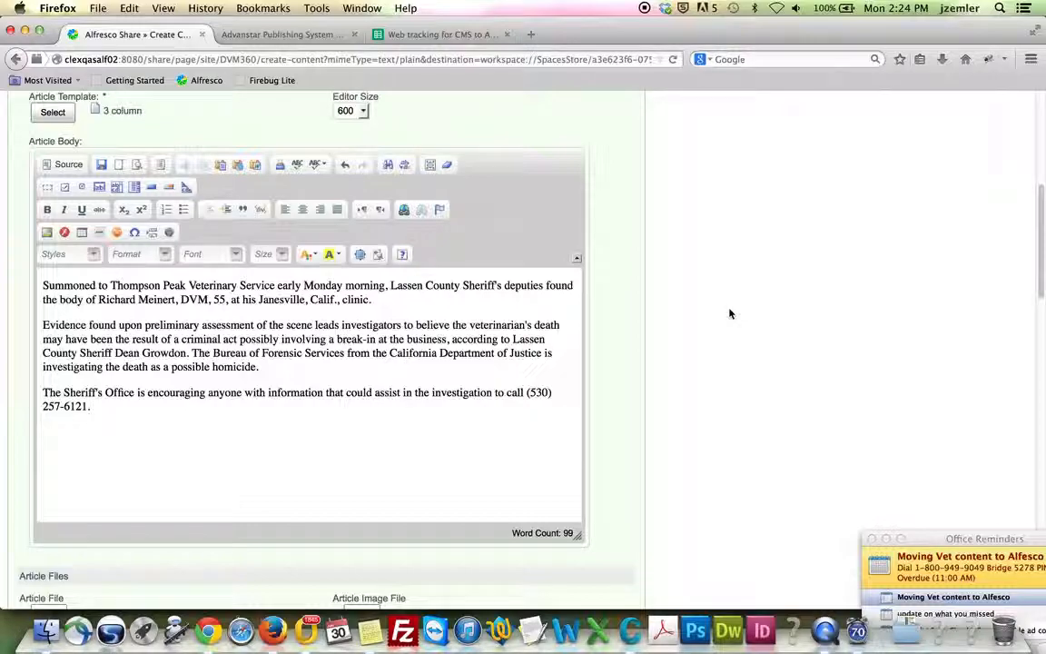
pyautogui.scroll(-5, 726, 328)
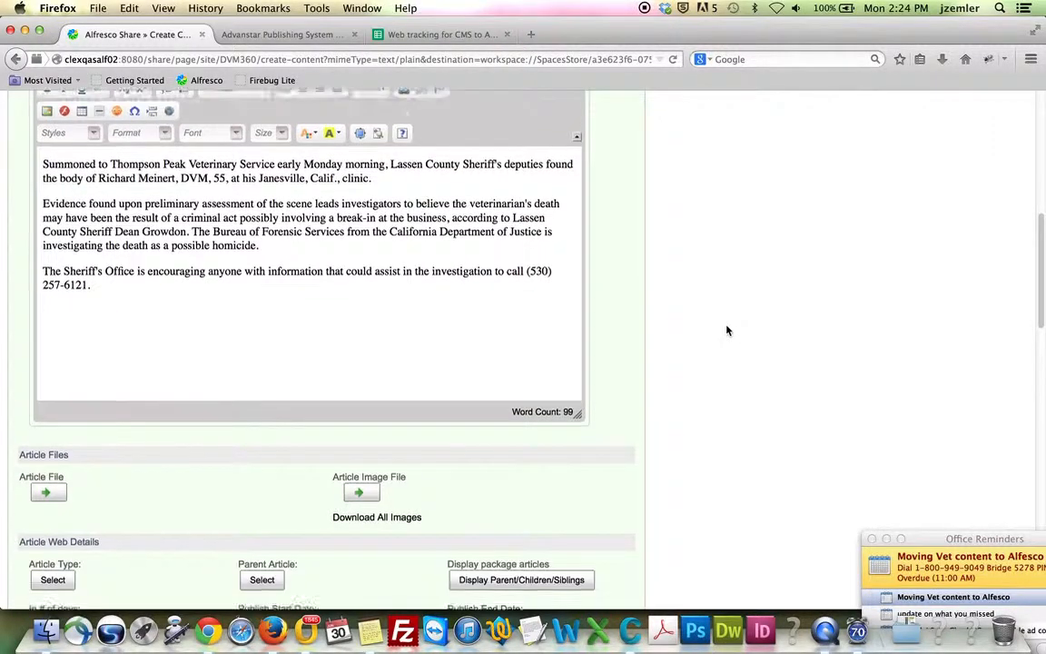
pyautogui.scroll(-2, 726, 330)
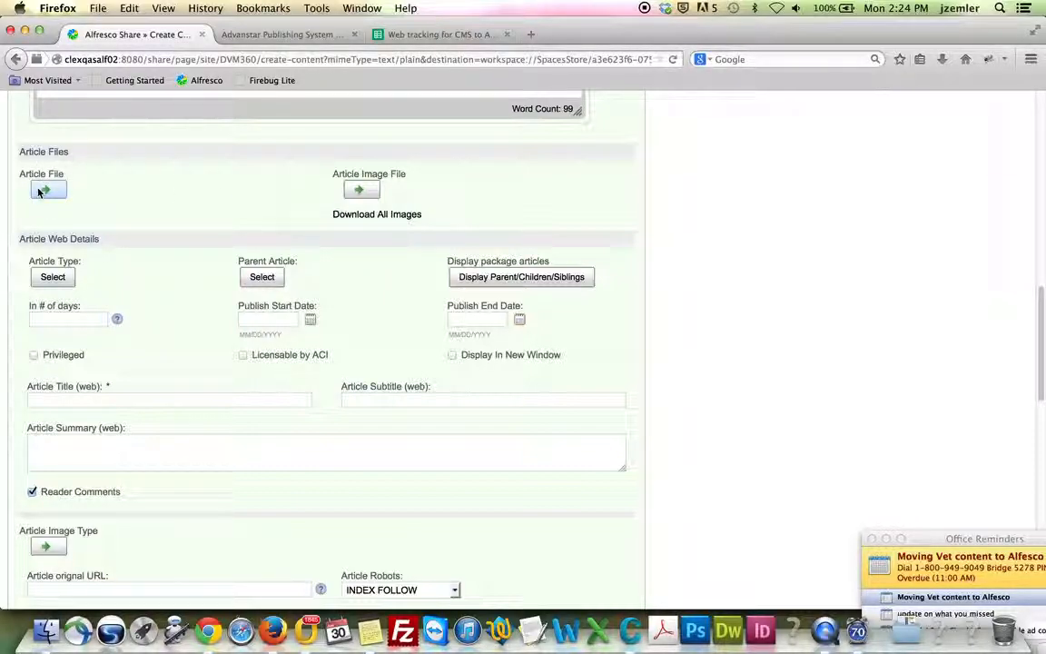
pyautogui.scroll(-1, 318, 226)
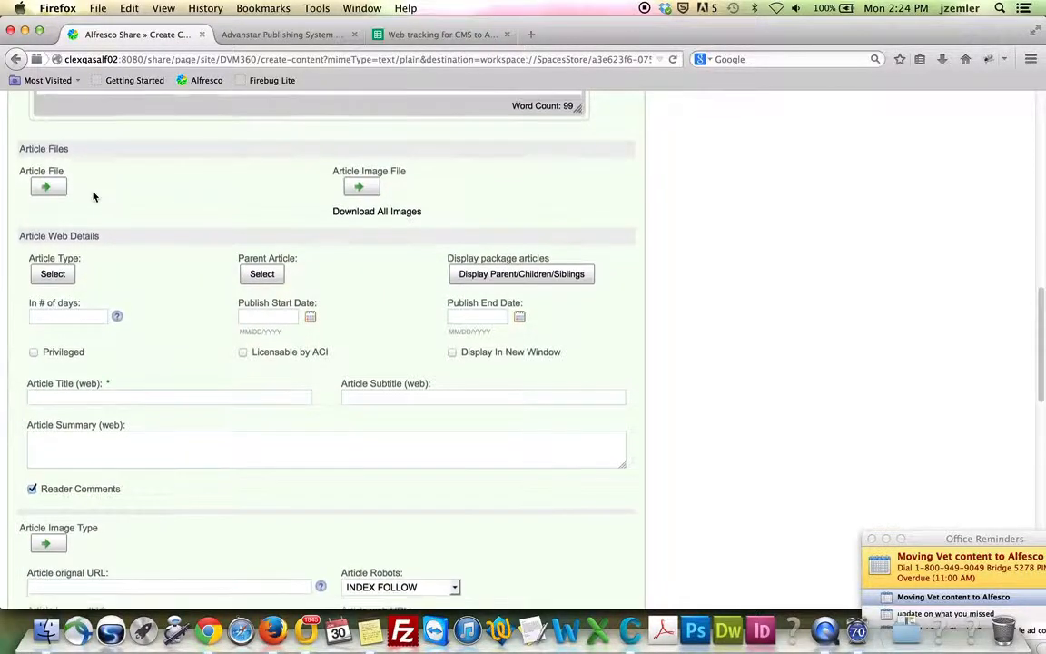
pyautogui.scroll(-8, 329, 249)
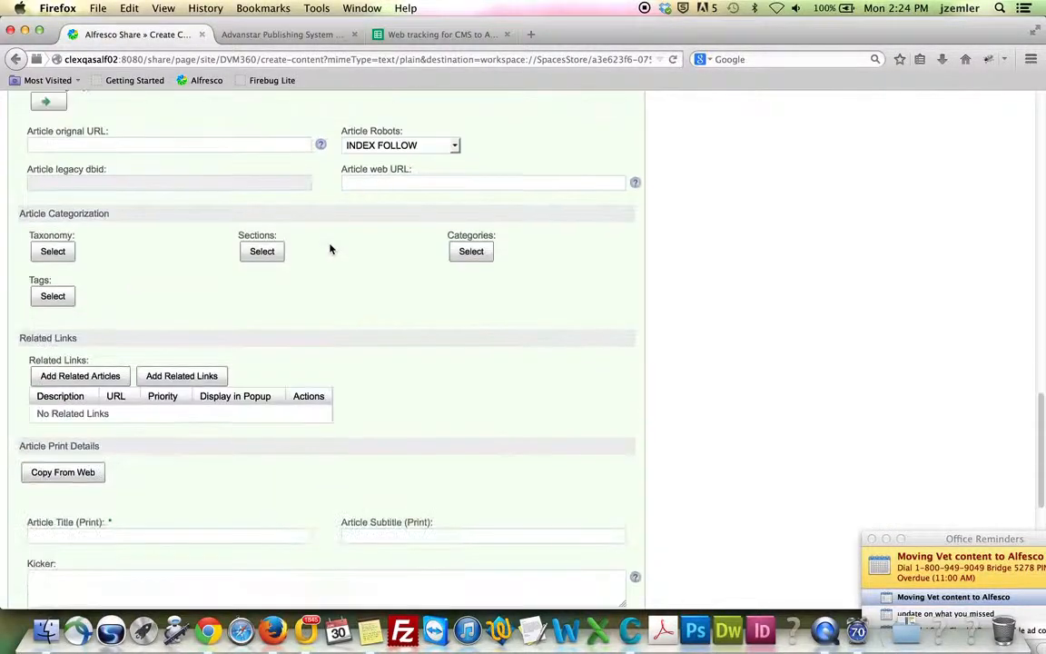
pyautogui.scroll(-7, 330, 248)
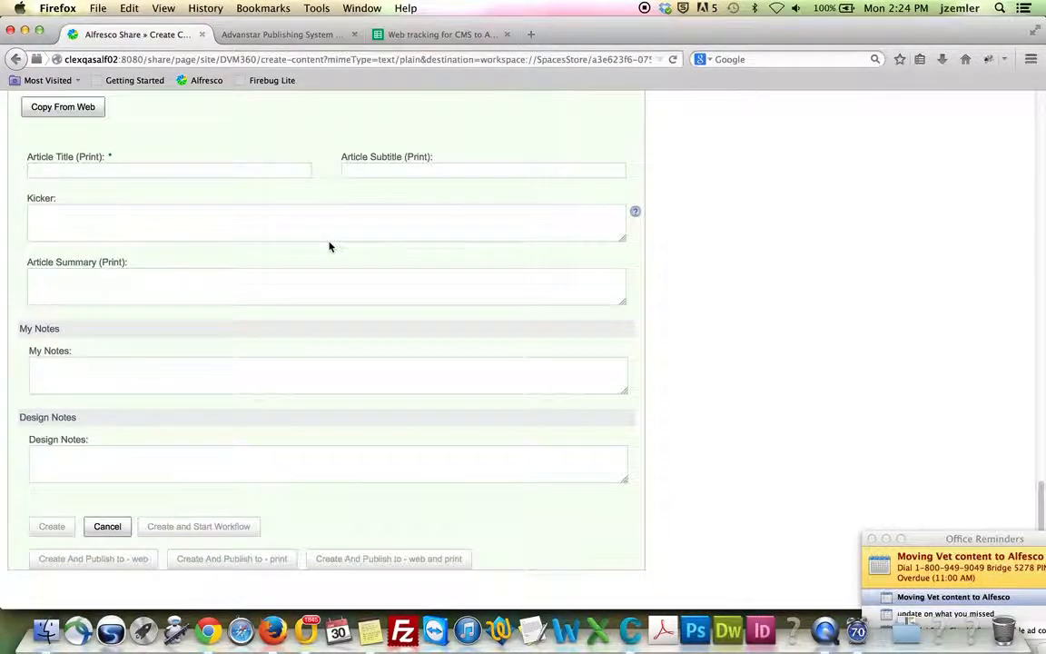
pyautogui.scroll(9, 330, 243)
pyautogui.scroll(5, 329, 245)
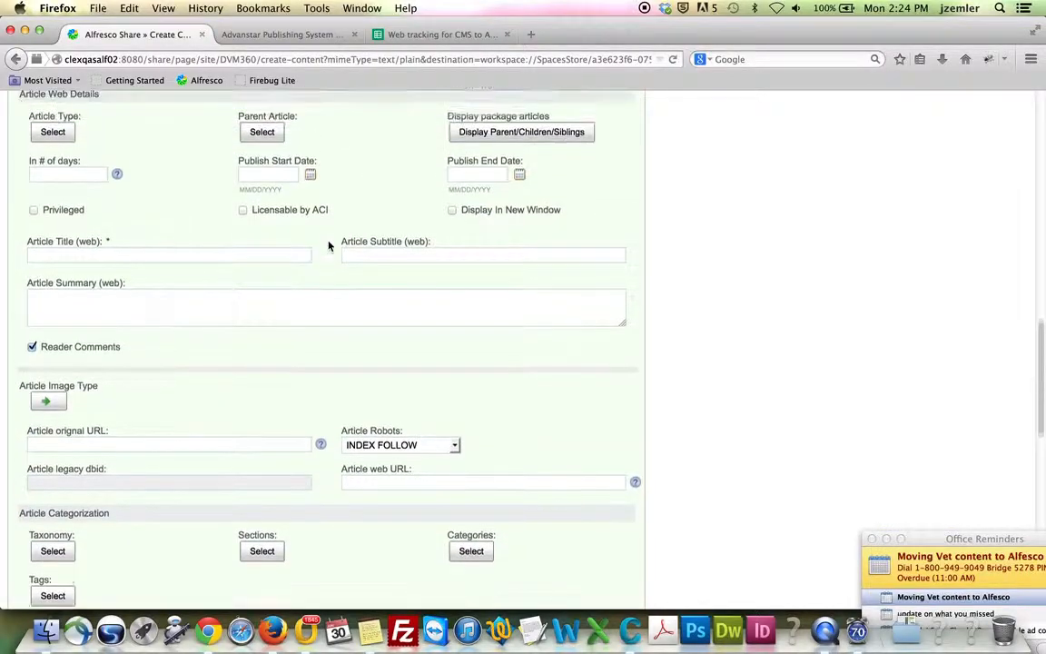
pyautogui.scroll(4, 473, 252)
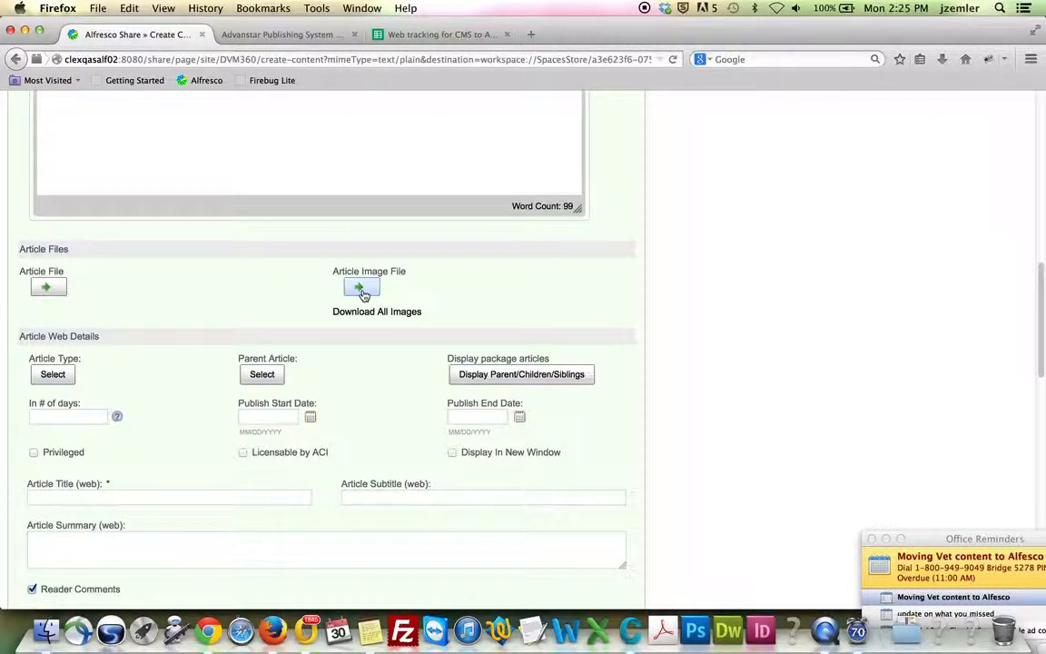
# Return to the Manage Articles list and set the search field to ID
pyautogui.click(277, 35)
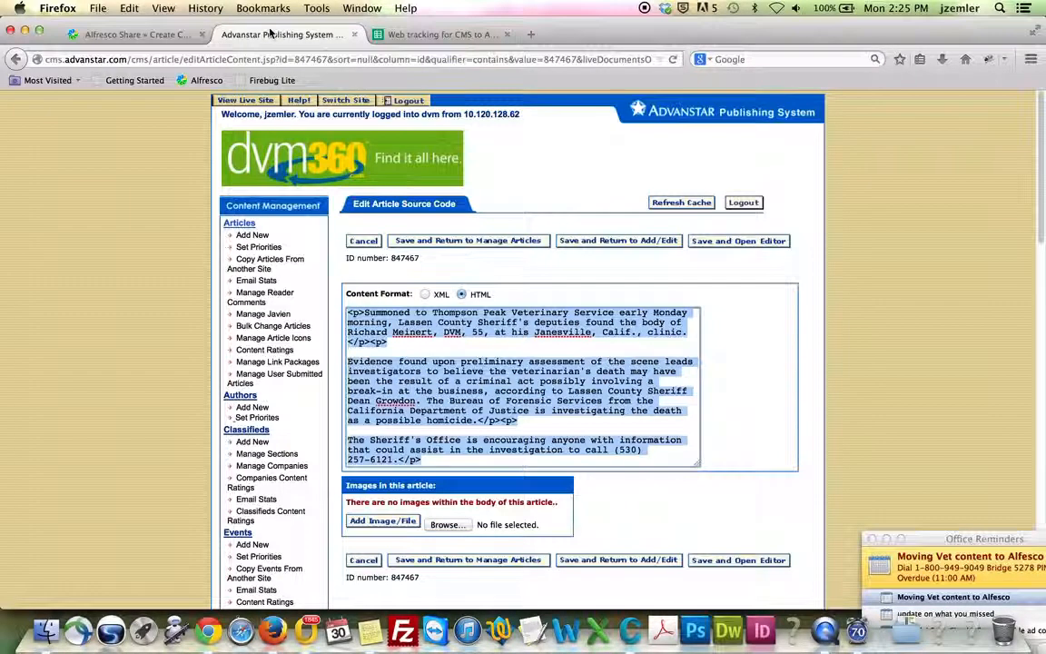
pyautogui.click(364, 241)
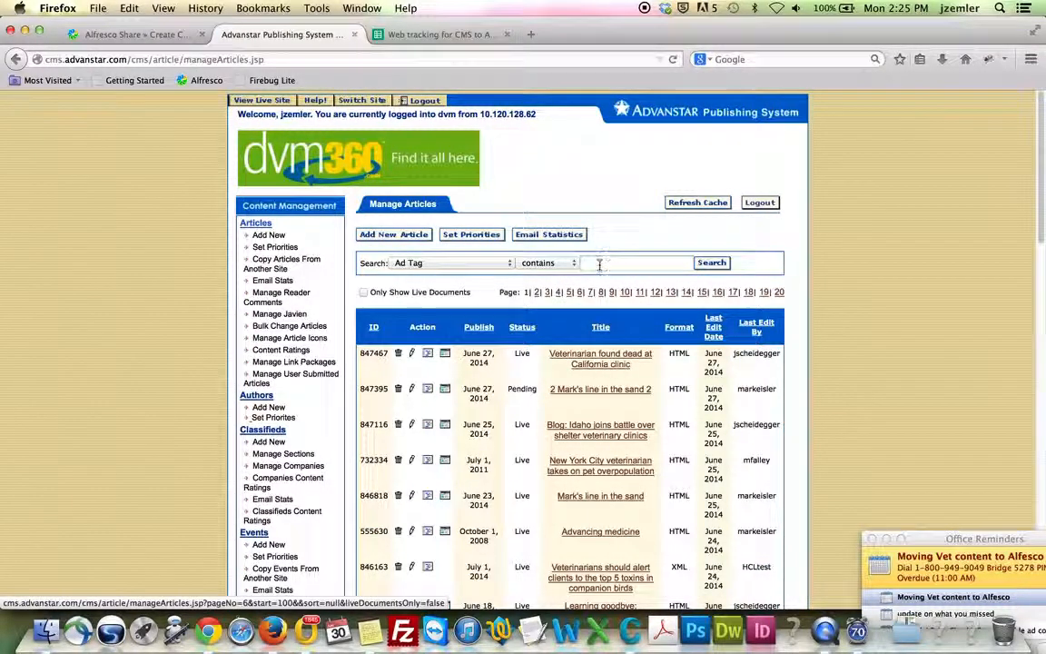
pyautogui.click(451, 263)
pyautogui.click(401, 354)
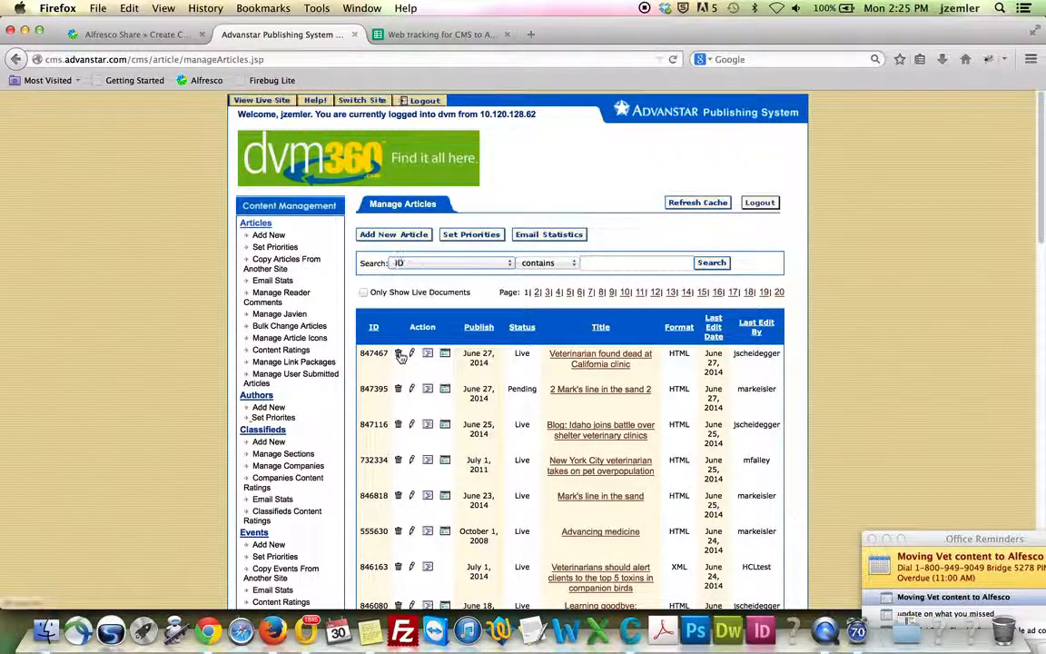
# Search for article 847467 and open its live page 'Veterinarian found dead at California clinic'
pyautogui.click(644, 262)
pyautogui.hotkey('ctrl', 'v')
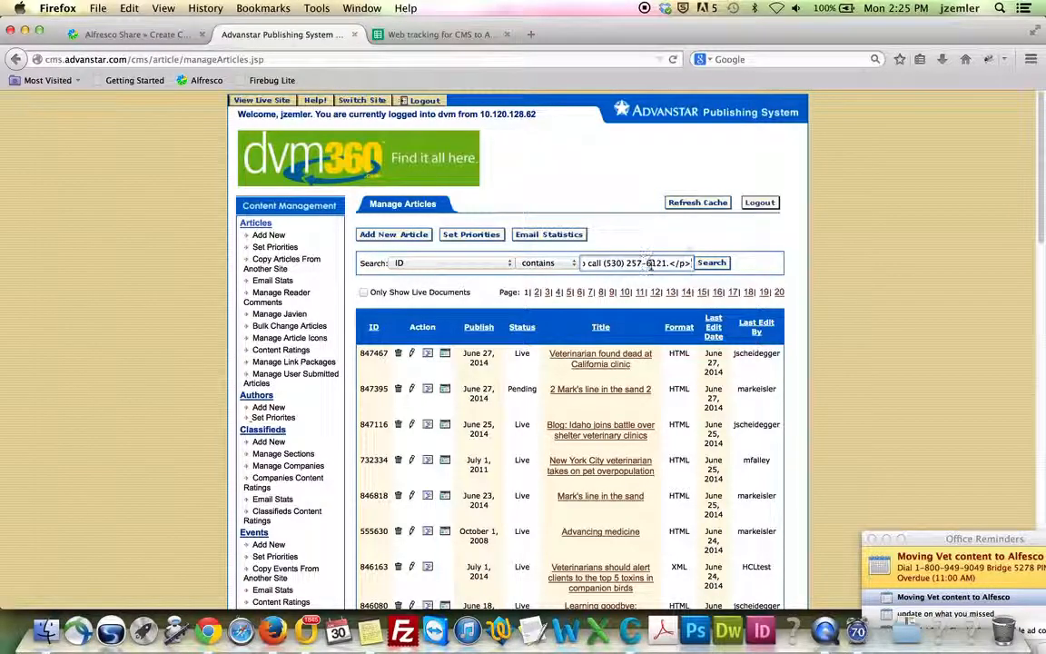
pyautogui.press('super+a')
pyautogui.press('BackSpace')
pyautogui.press('super+Tab')
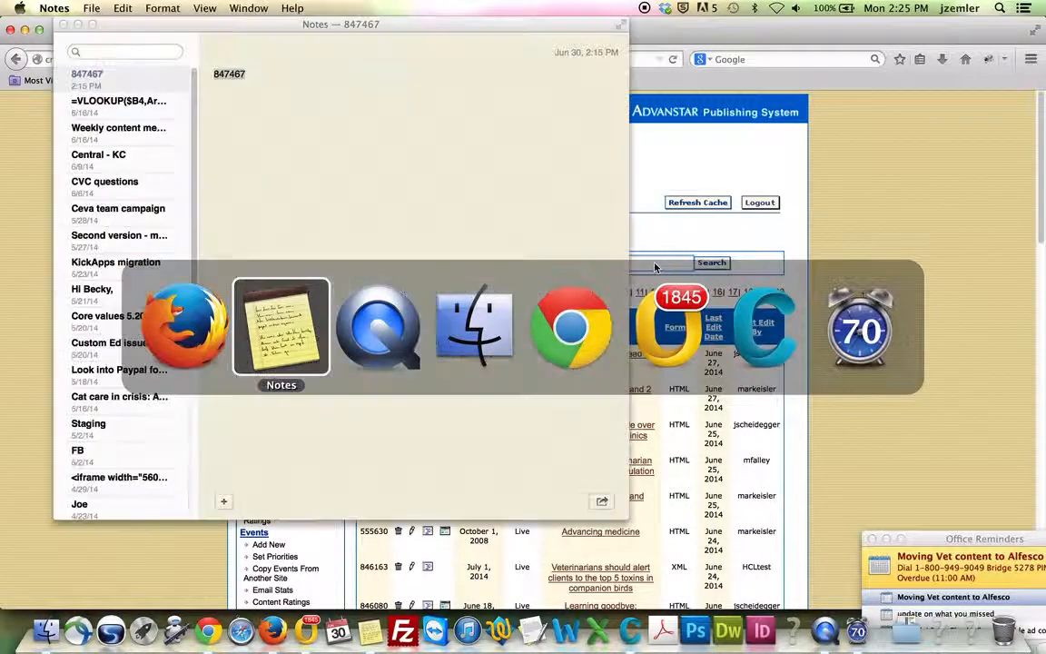
pyautogui.press('super+c')
pyautogui.click(632, 262)
pyautogui.press('super+v')
pyautogui.click(712, 262)
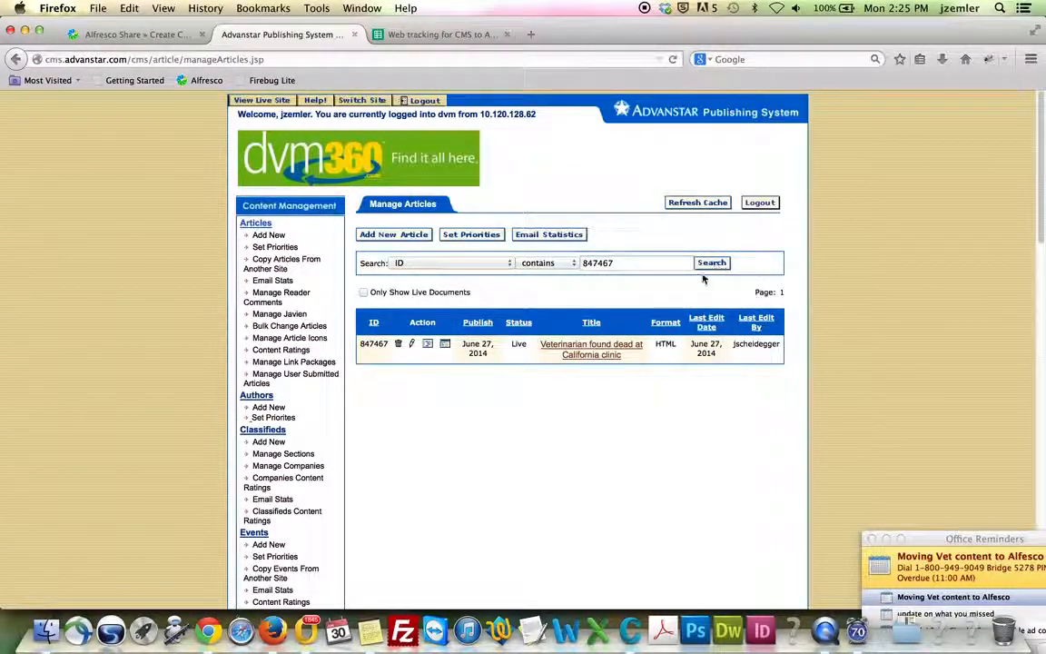
pyautogui.click(591, 347)
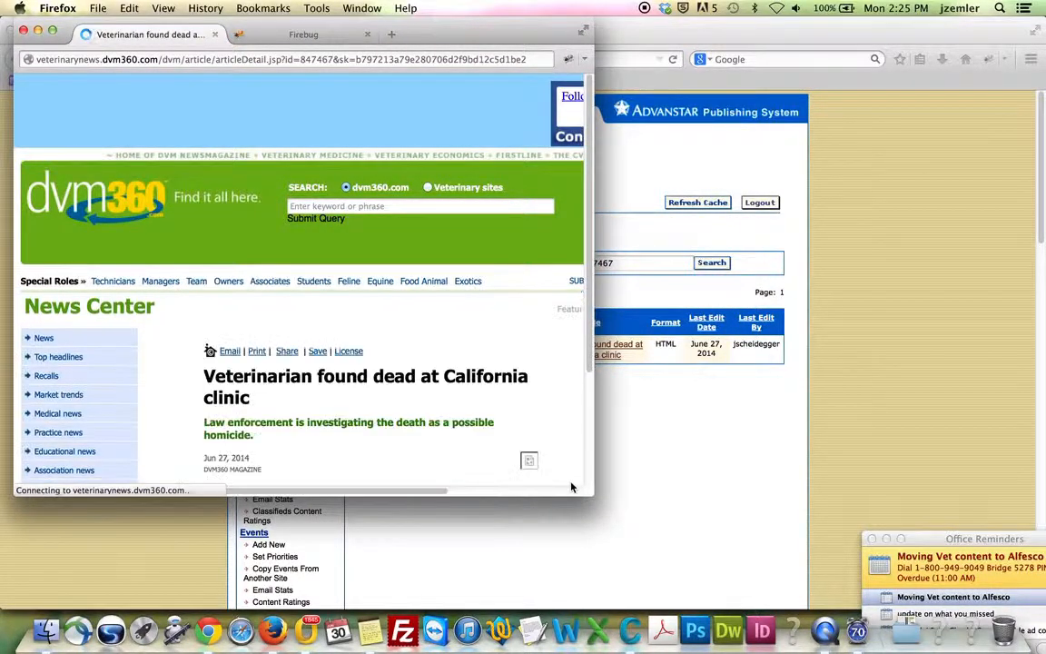
# Scroll the Pa. DVM pioneers stem cell article to the July 24 paws photo and bring up its image menu
pyautogui.scroll(-5, 456, 458)
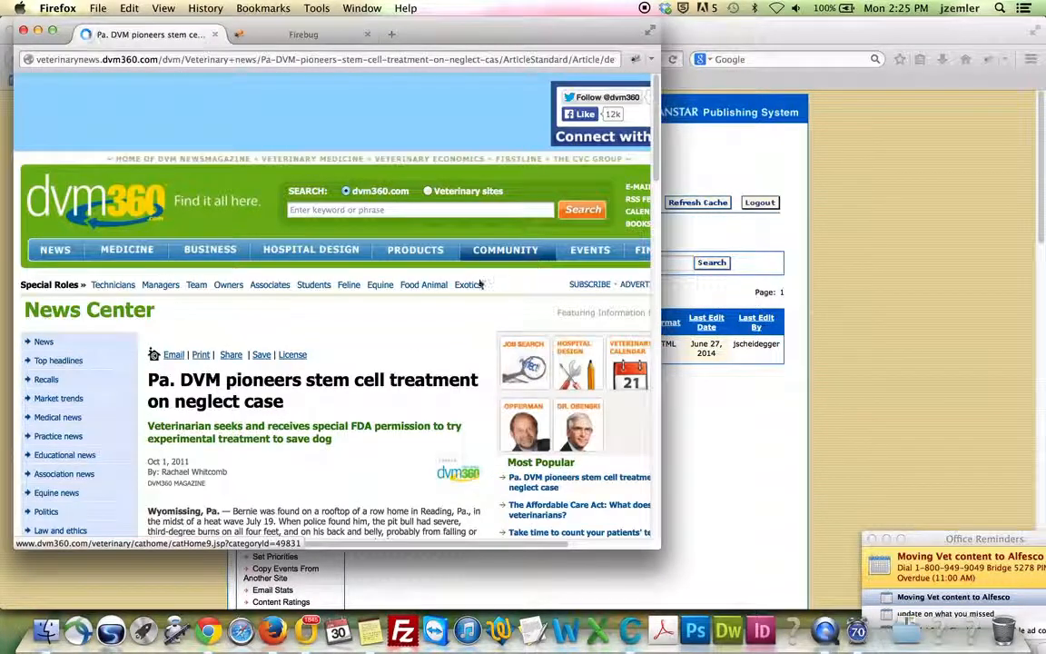
pyautogui.scroll(-5, 441, 304)
pyautogui.scroll(-2, 441, 304)
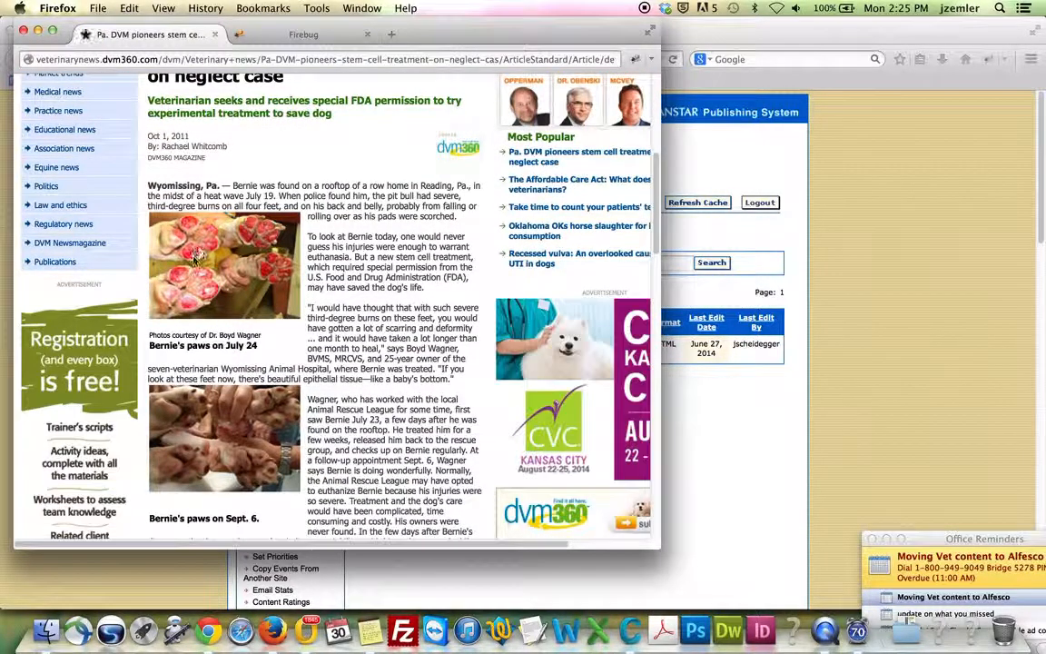
pyautogui.scroll(-5, 248, 315)
pyautogui.scroll(6, 248, 315)
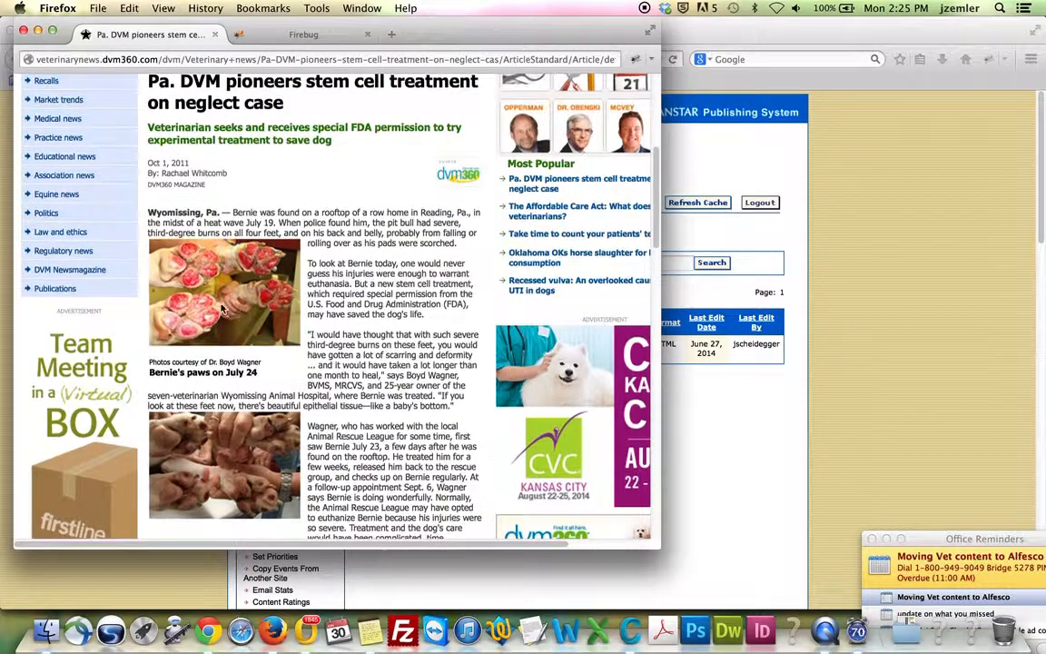
pyautogui.rightClick(214, 272)
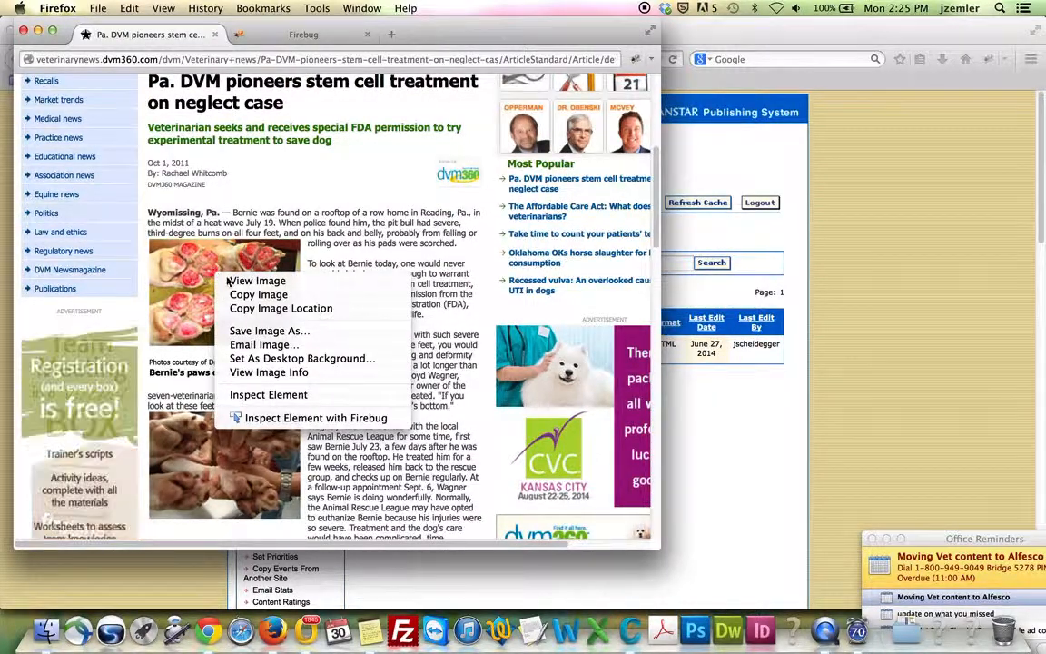
# Save the July 24 paws photo to the Desktop
pyautogui.click(268, 330)
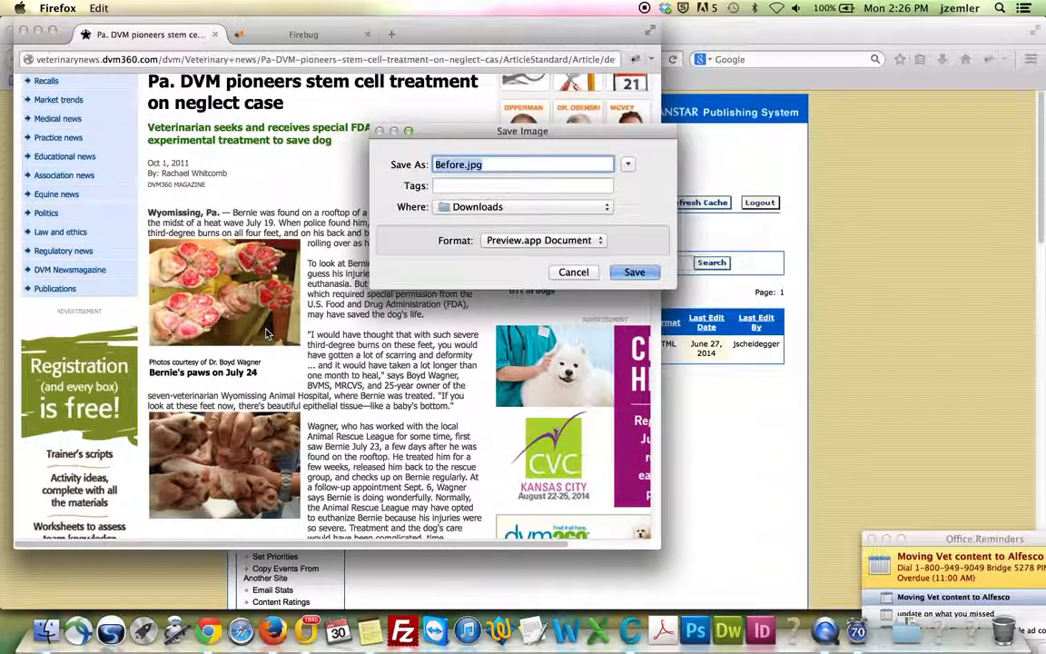
pyautogui.click(628, 164)
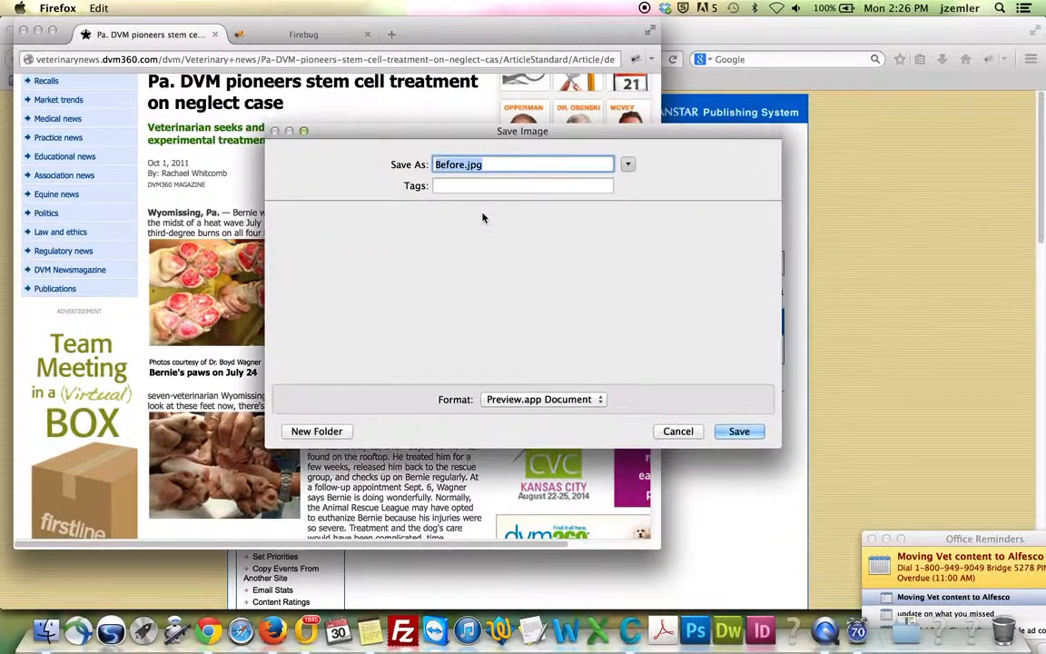
pyautogui.scroll(5, 378, 265)
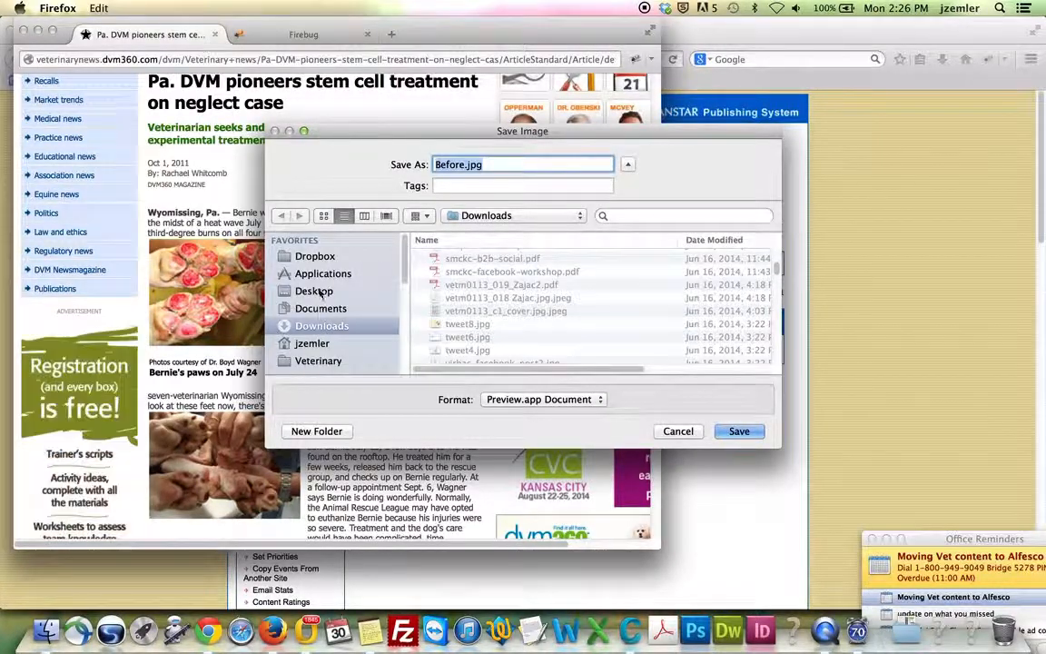
pyautogui.click(315, 290)
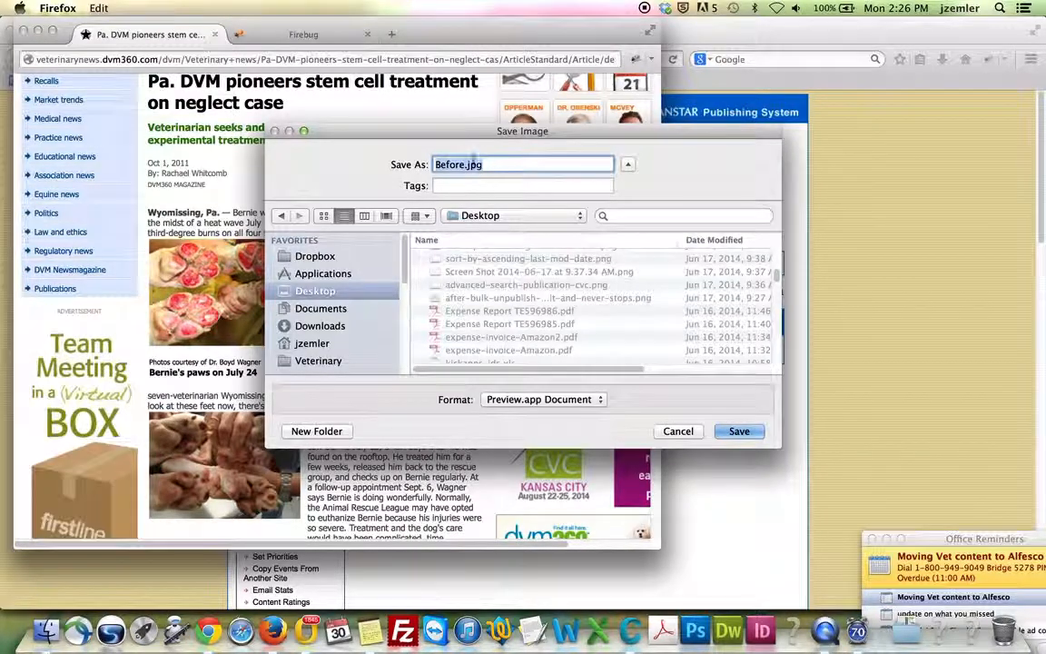
pyautogui.click(740, 431)
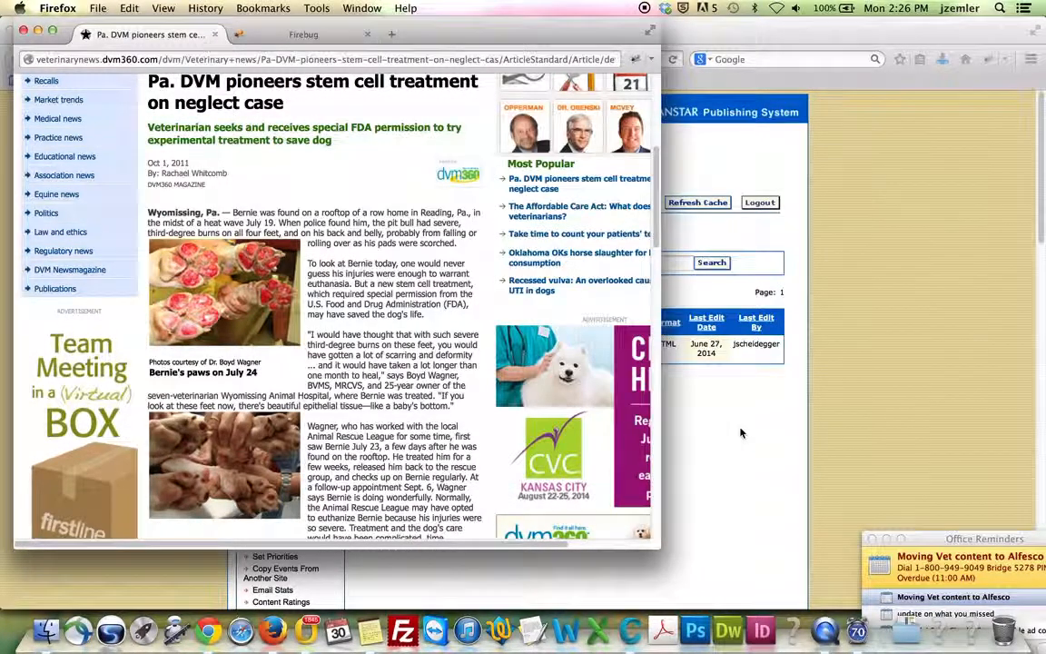
# Save the Sept. 6 paws photo to the Desktop as After.jpg
pyautogui.scroll(-4, 272, 345)
pyautogui.rightClick(210, 363)
pyautogui.click(247, 419)
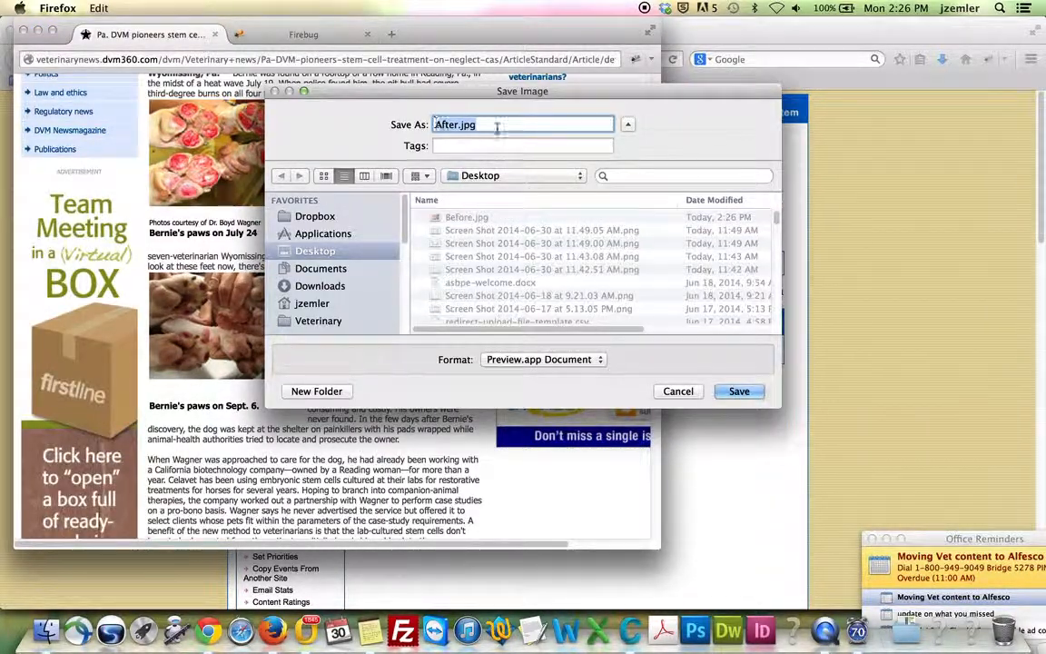
pyautogui.click(739, 391)
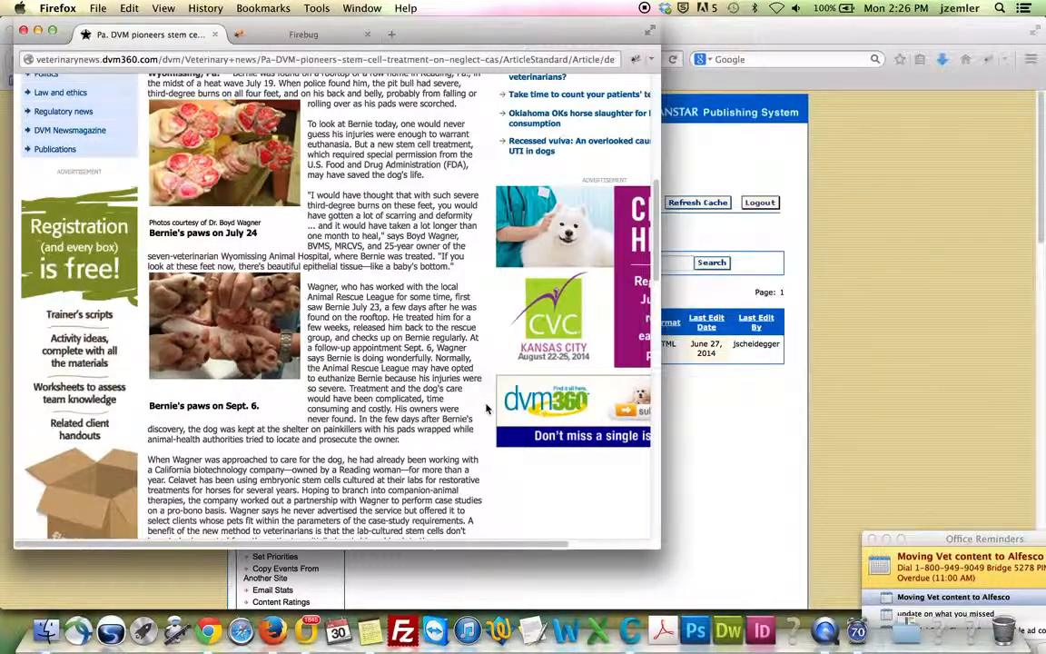
# Close the dvm360 article window with Cmd+W
pyautogui.scroll(-15, 461, 407)
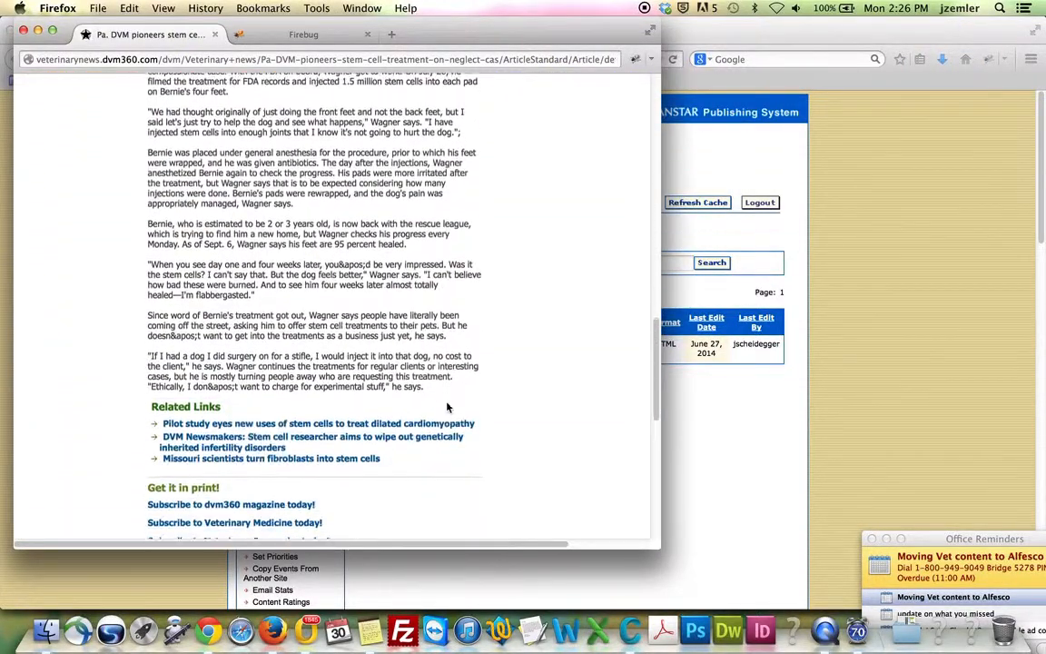
pyautogui.scroll(15, 413, 388)
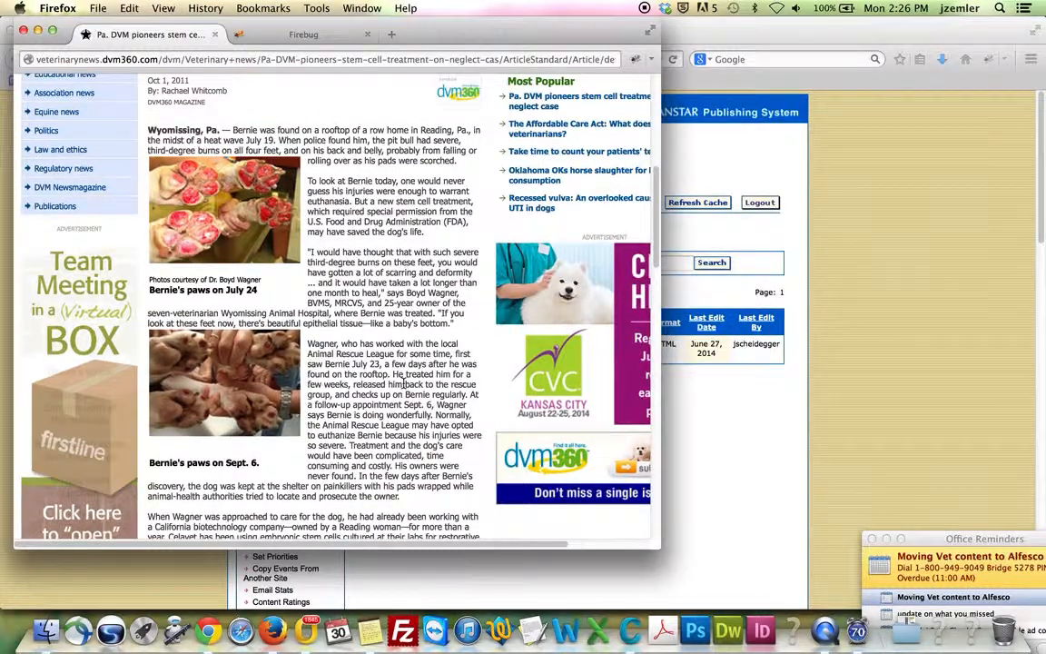
pyautogui.scroll(-5, 409, 327)
pyautogui.scroll(-4, 409, 318)
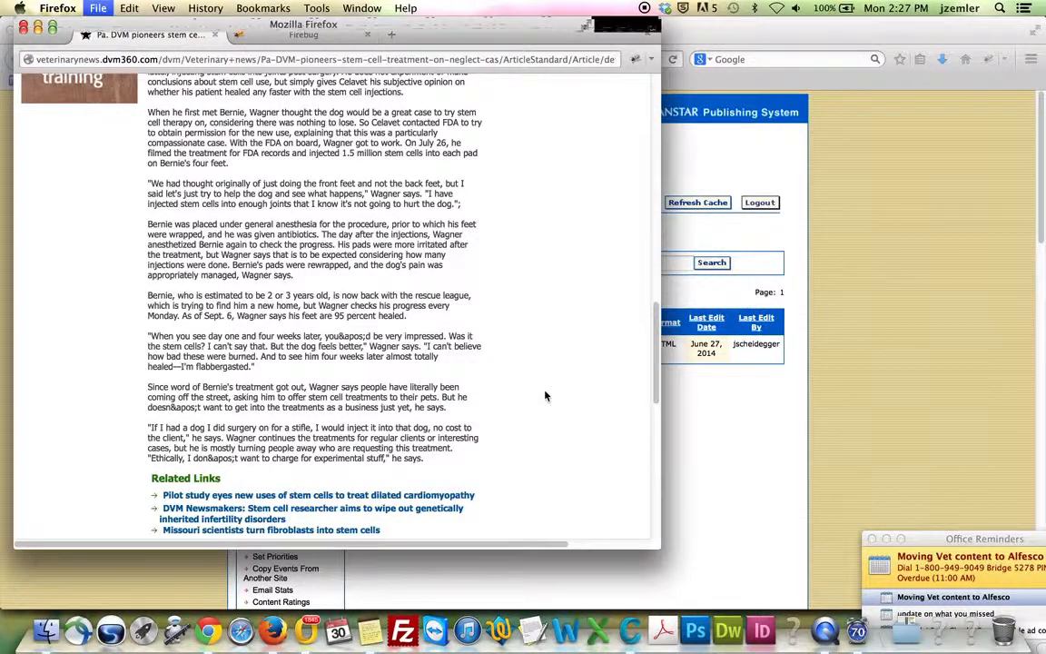
pyautogui.press('super+w')
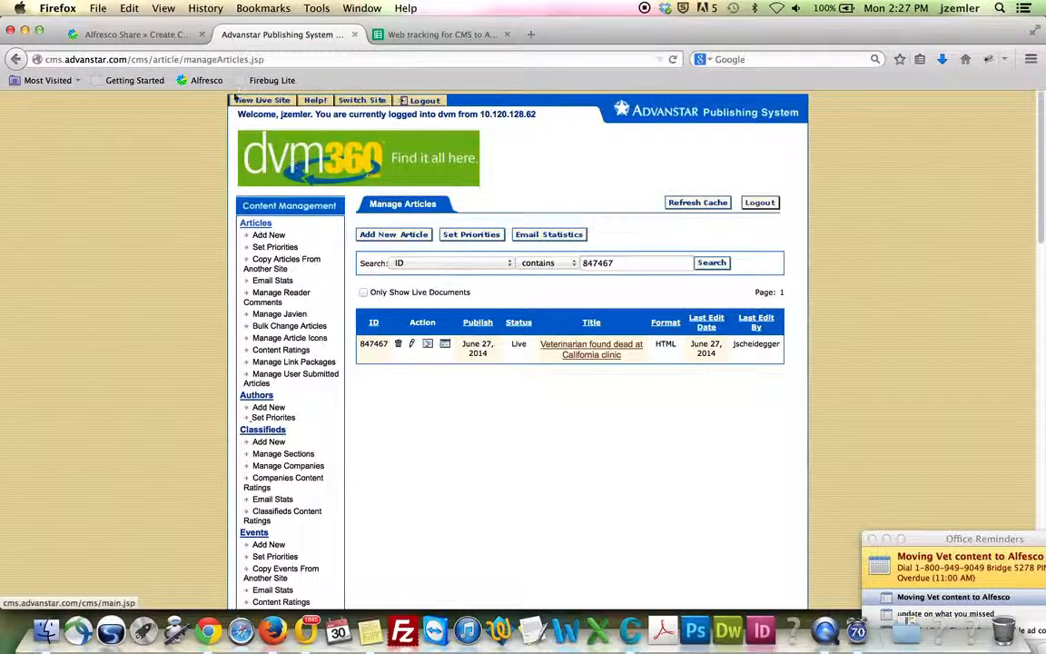
# Upload After.jpg and Before.jpg from the Desktop as the article's image files
pyautogui.click(77, 35)
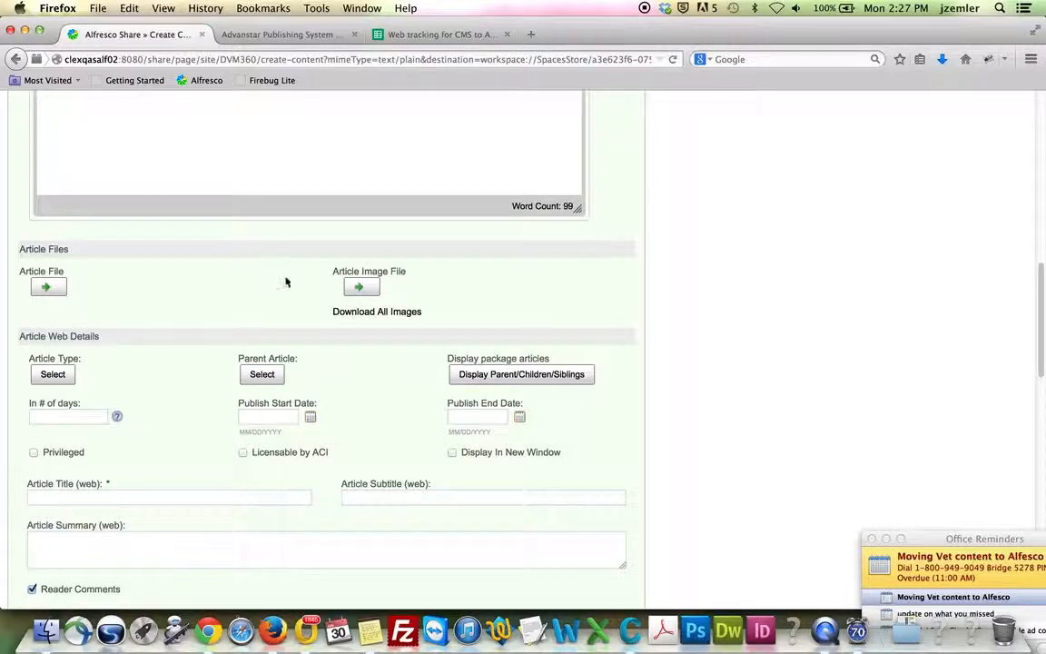
pyautogui.scroll(2, 388, 298)
pyautogui.click(362, 383)
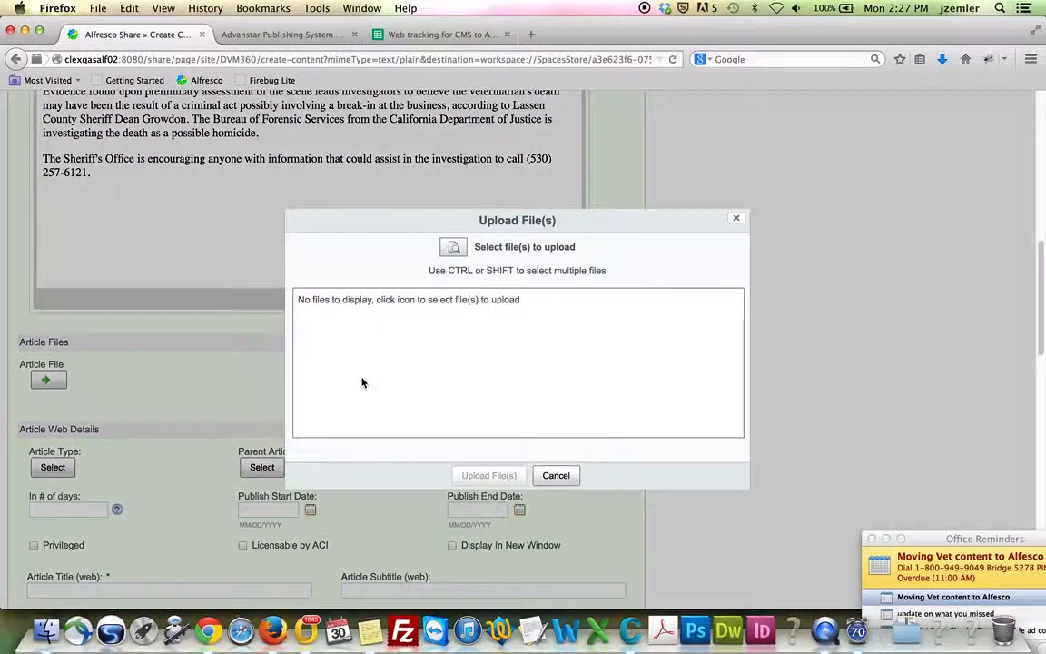
pyautogui.click(454, 248)
pyautogui.click(460, 156)
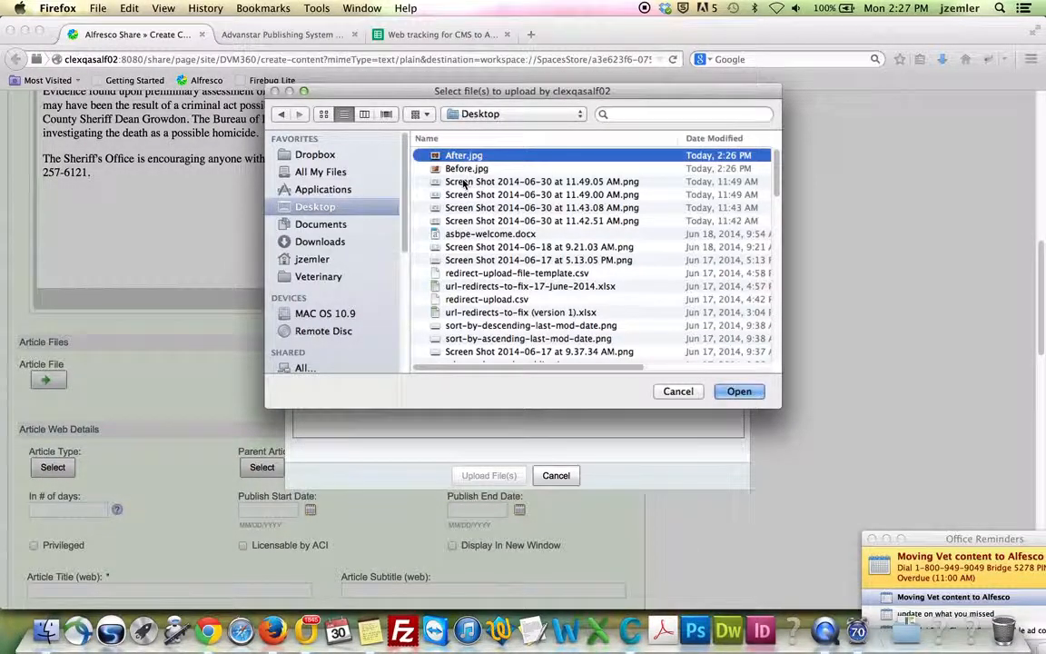
pyautogui.hotkey('shift', 'Down')
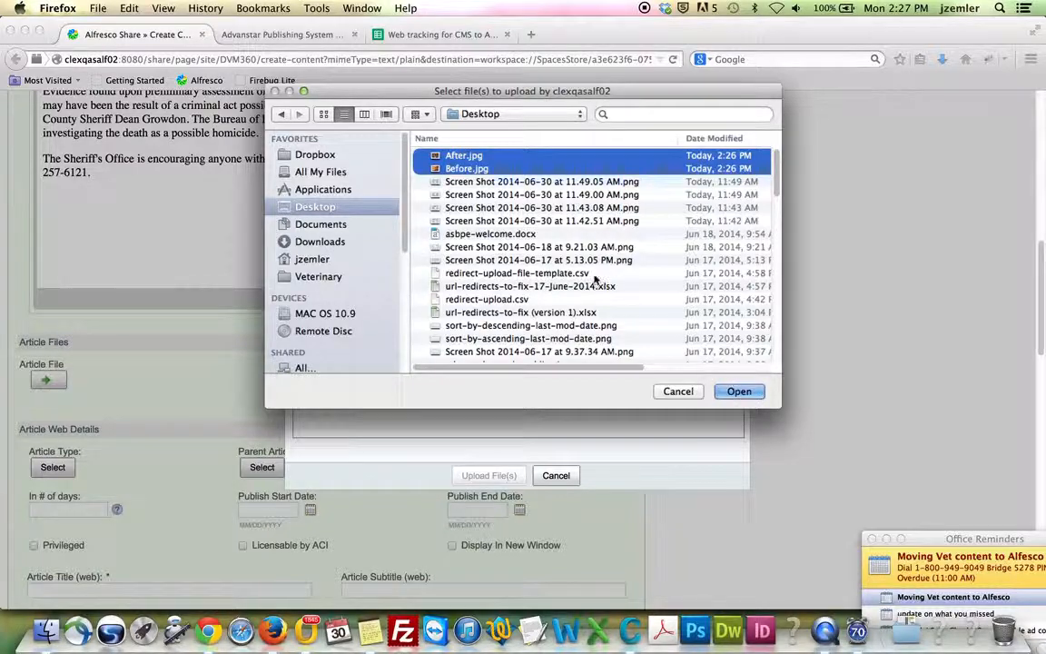
pyautogui.click(739, 391)
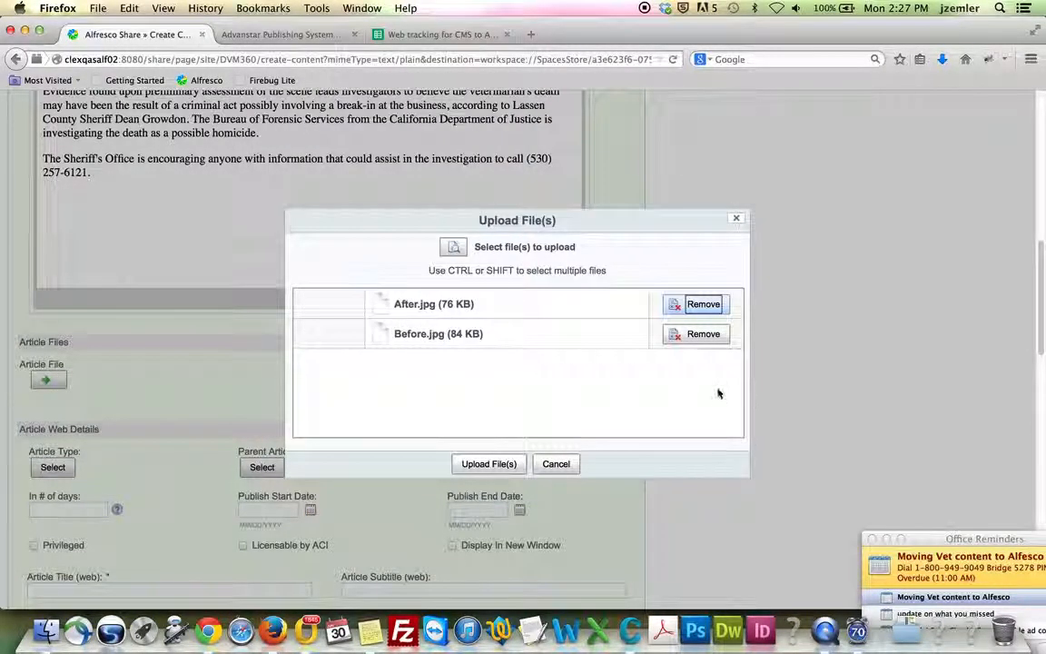
pyautogui.click(483, 466)
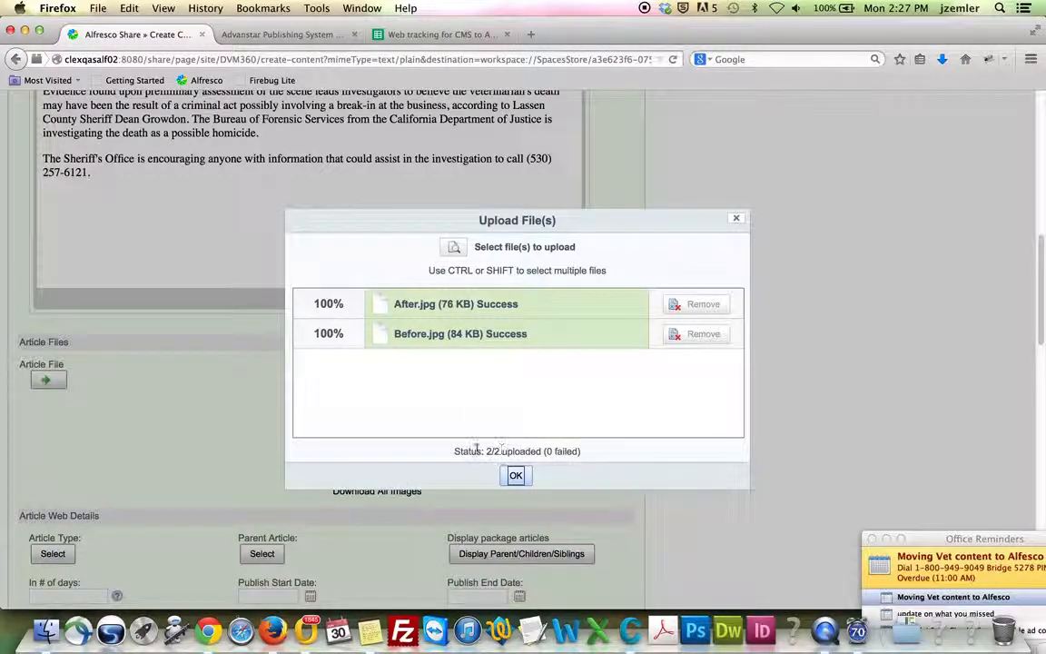
pyautogui.click(516, 477)
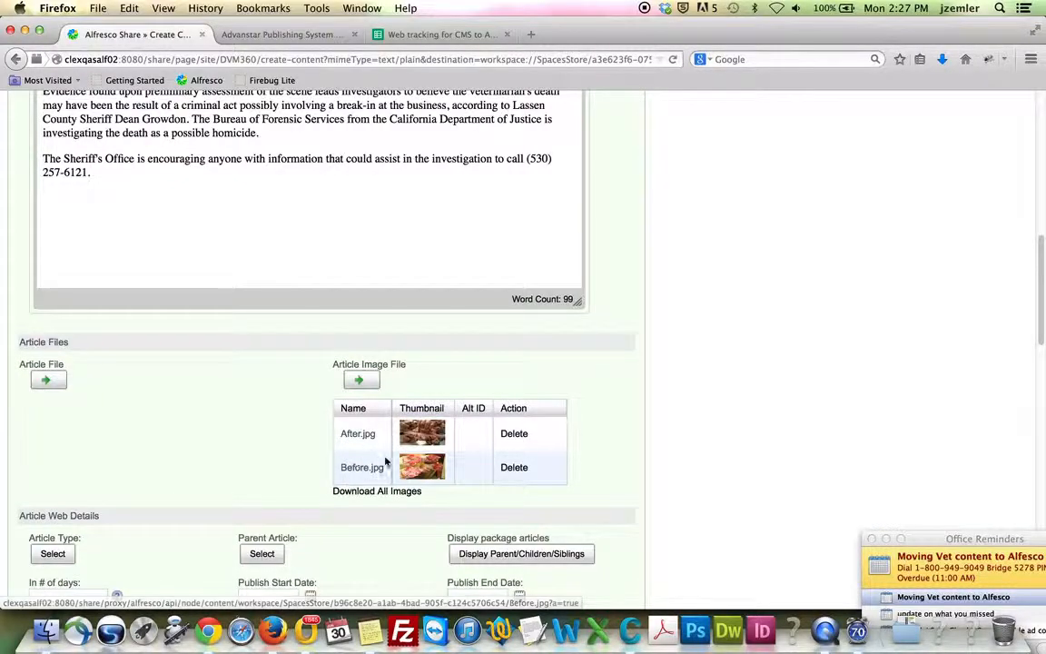
pyautogui.scroll(3, 391, 459)
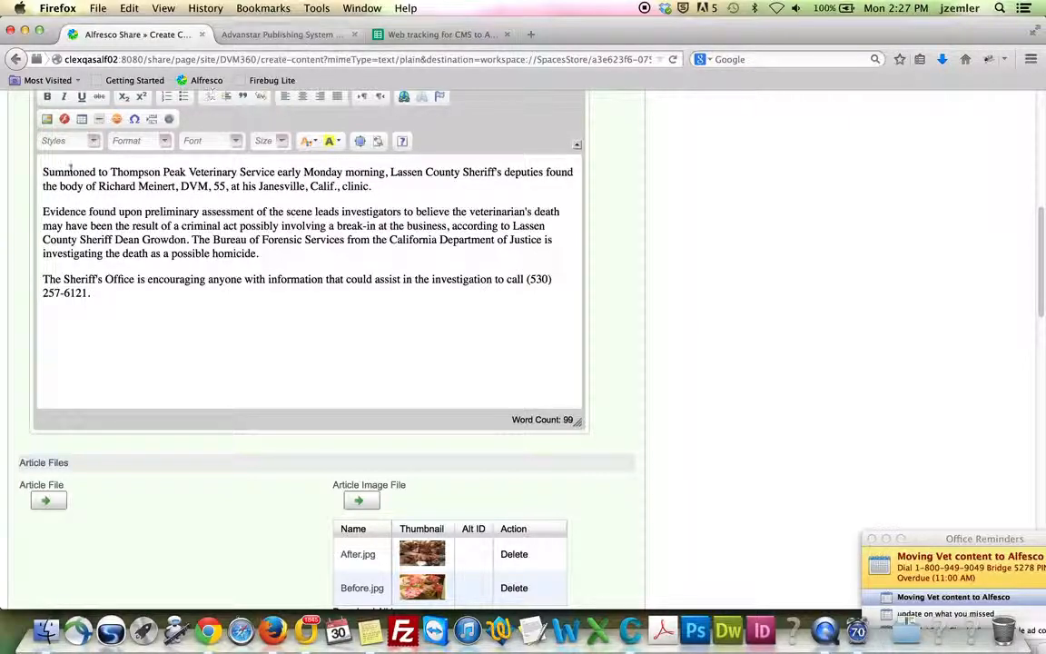
pyautogui.click(284, 36)
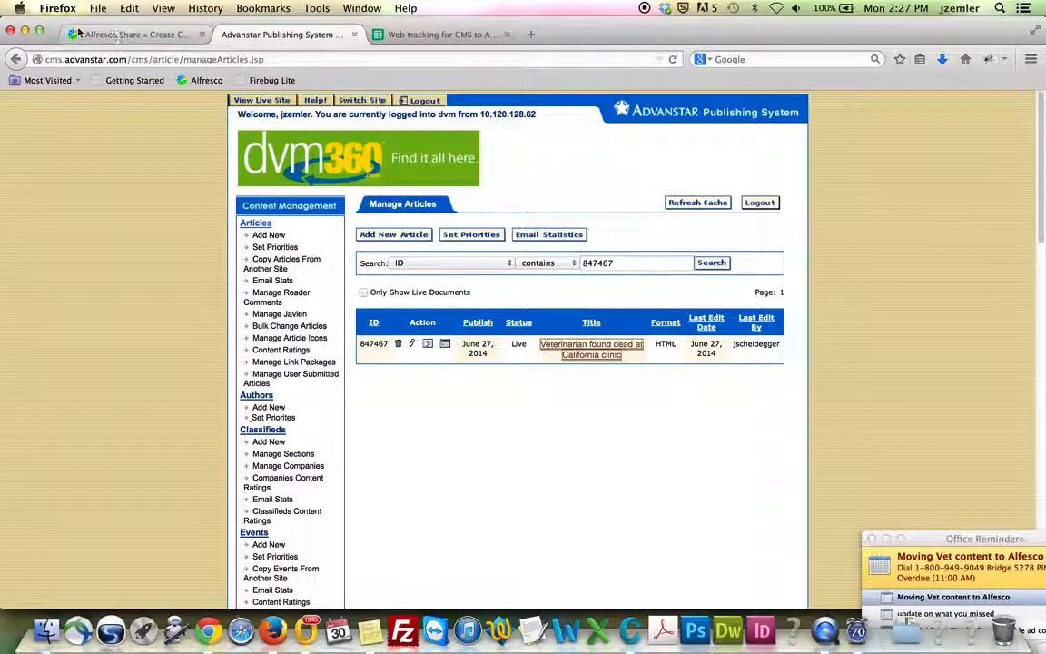
pyautogui.click(140, 36)
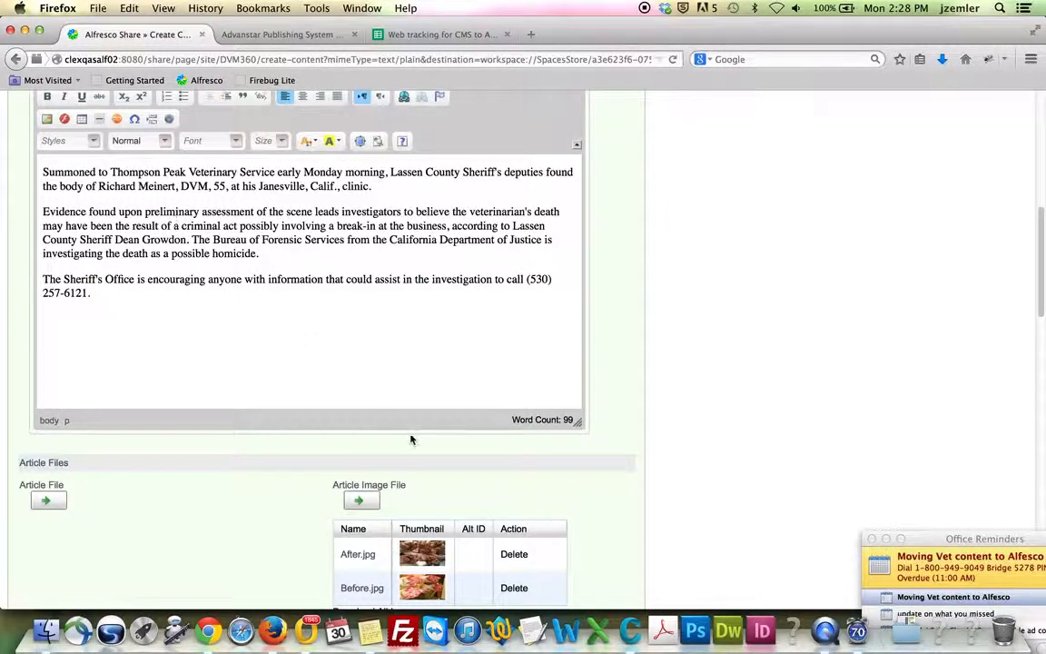
pyautogui.moveTo(417, 487); pyautogui.dragTo(335, 489)
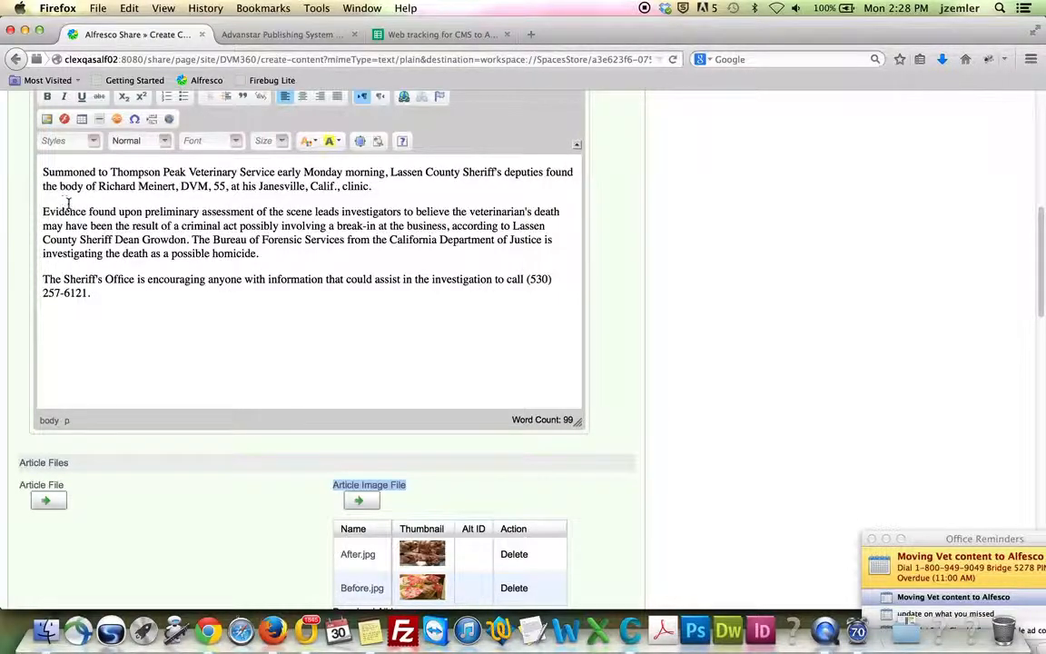
pyautogui.scroll(-10, 191, 291)
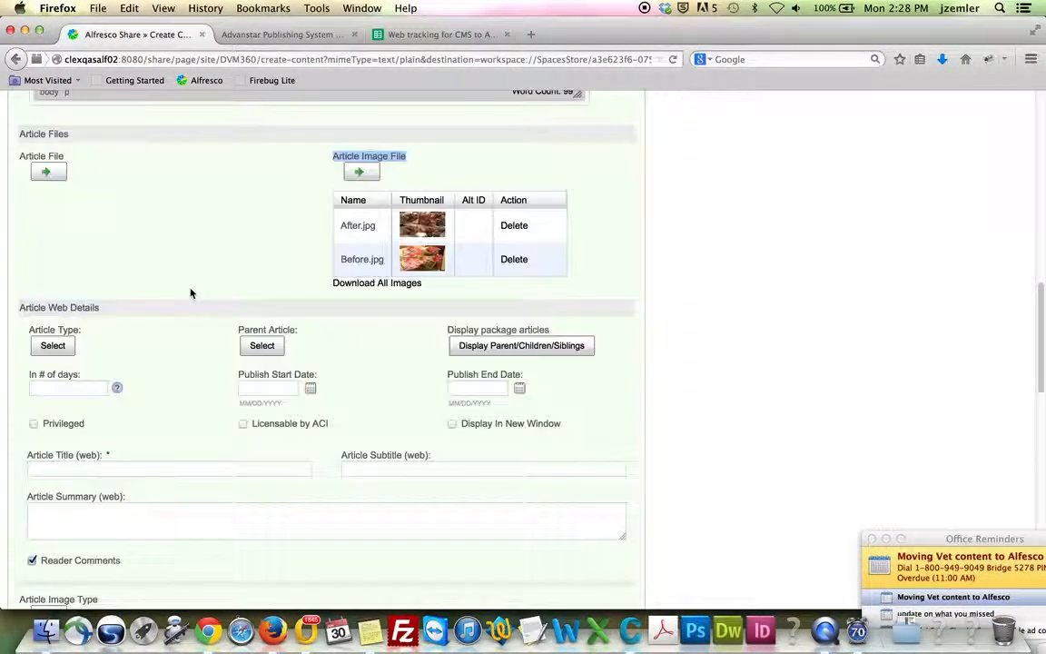
pyautogui.scroll(-1, 193, 310)
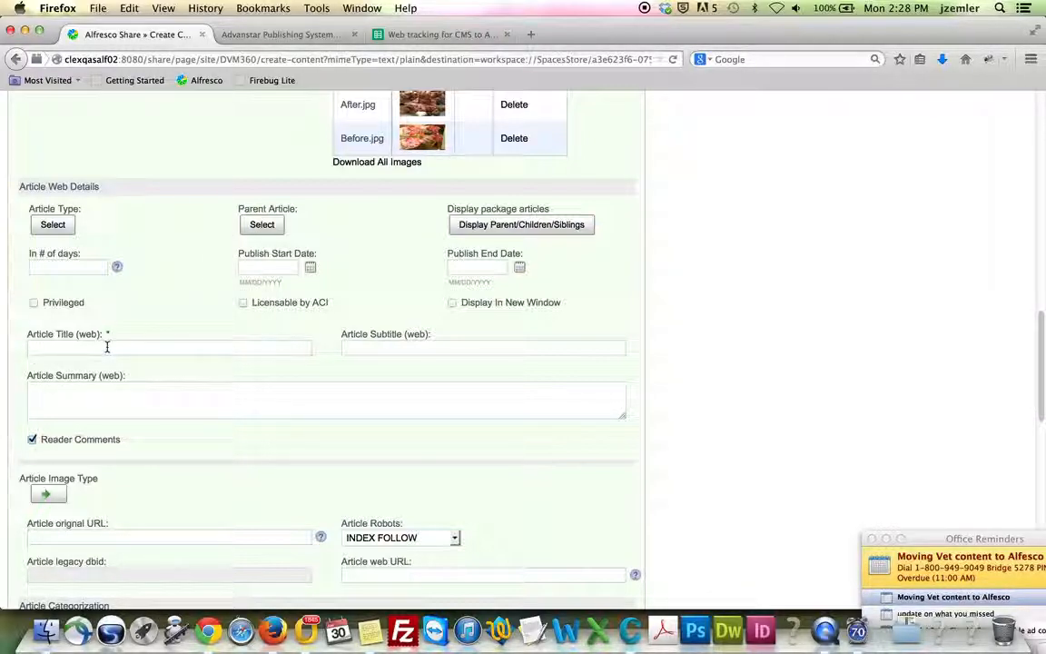
# Copy the legacy article's title into Alfresco's Article Title (web) field
pyautogui.click(280, 34)
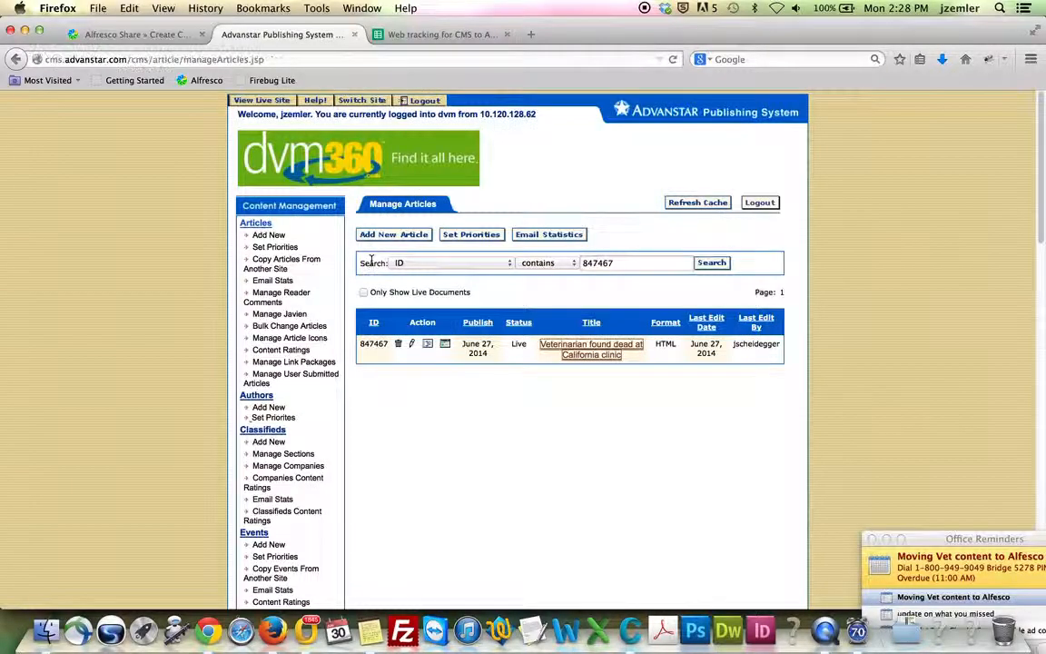
pyautogui.click(412, 346)
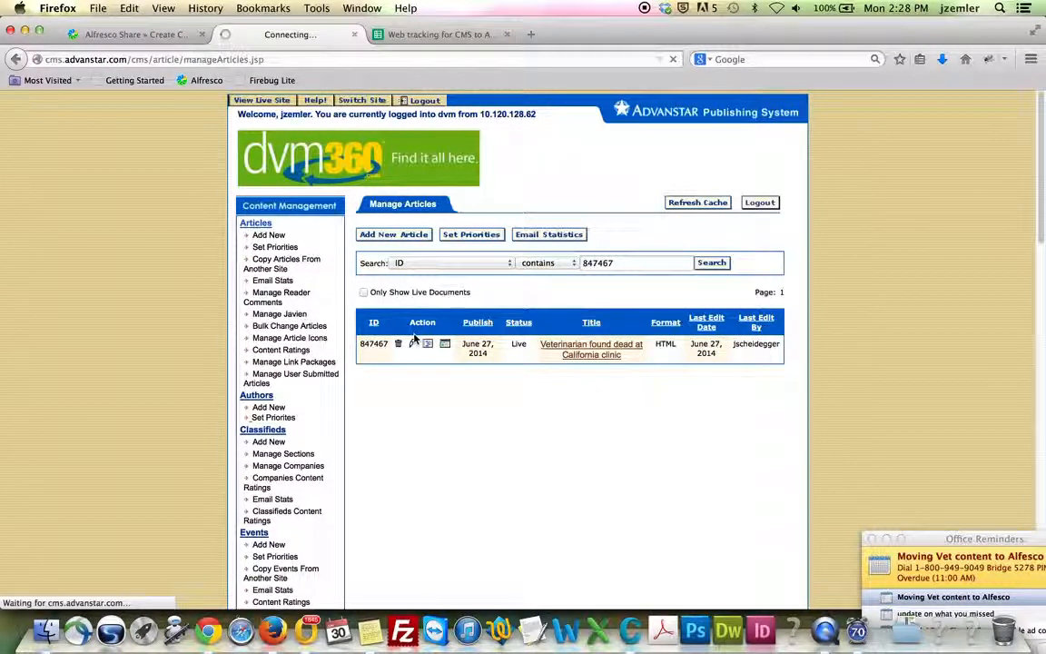
pyautogui.moveTo(423, 332); pyautogui.dragTo(380, 311)
pyautogui.press('super+c')
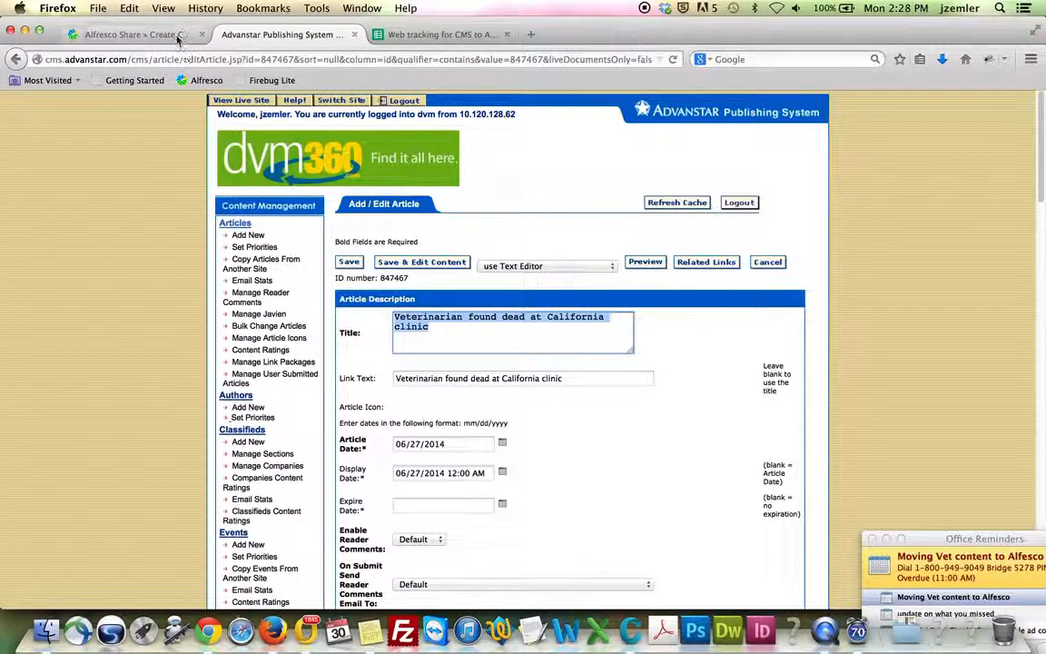
pyautogui.hotkey('ctrl', 'shift', 'Tab')
pyautogui.click(198, 347)
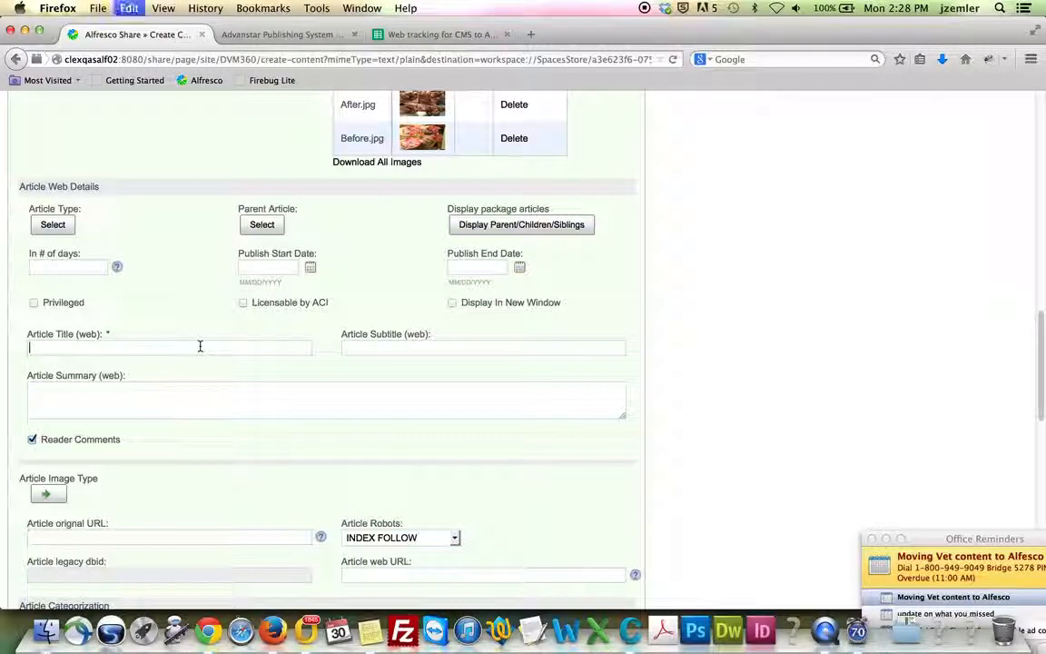
pyautogui.press('super+v')
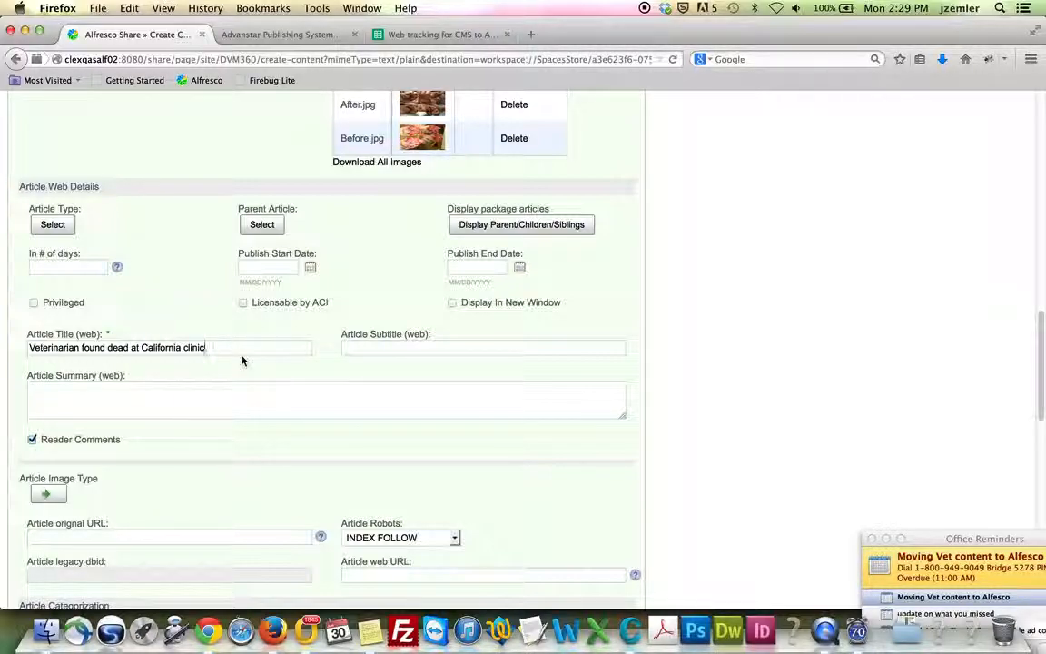
# Paste the legacy Summary sentence into Article Summary (web)
pyautogui.click(270, 34)
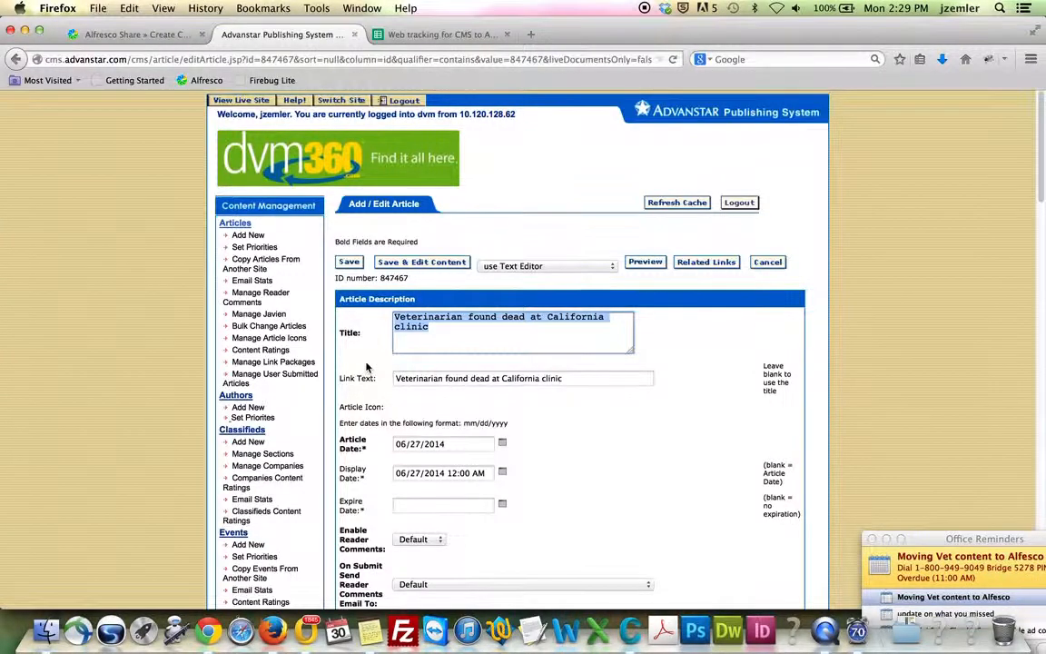
pyautogui.scroll(-10, 368, 366)
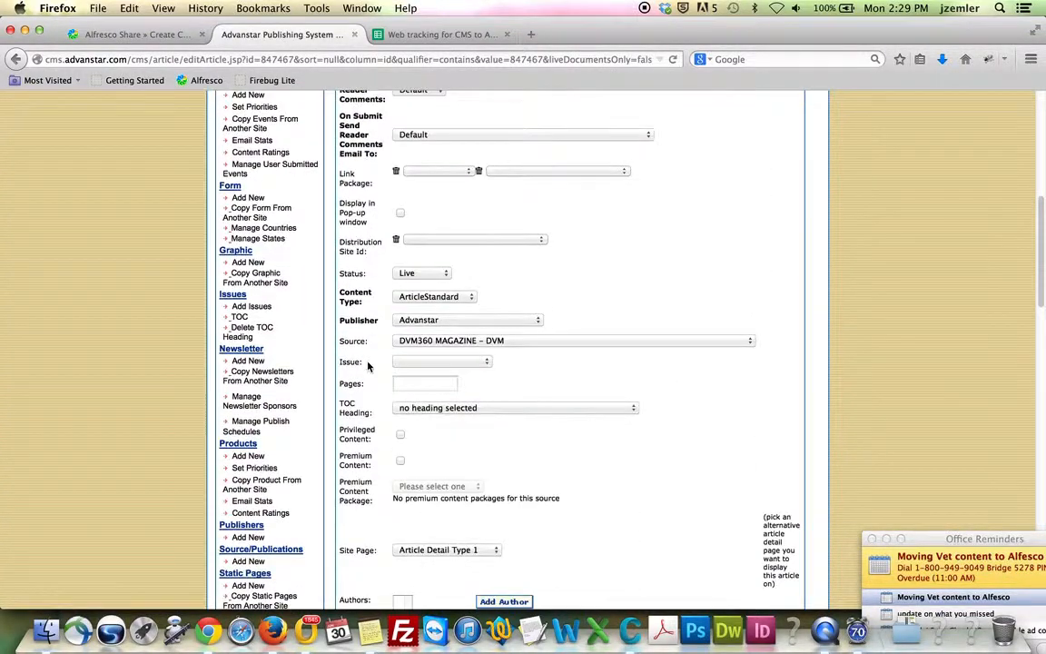
pyautogui.scroll(-14, 368, 366)
pyautogui.scroll(-3, 370, 365)
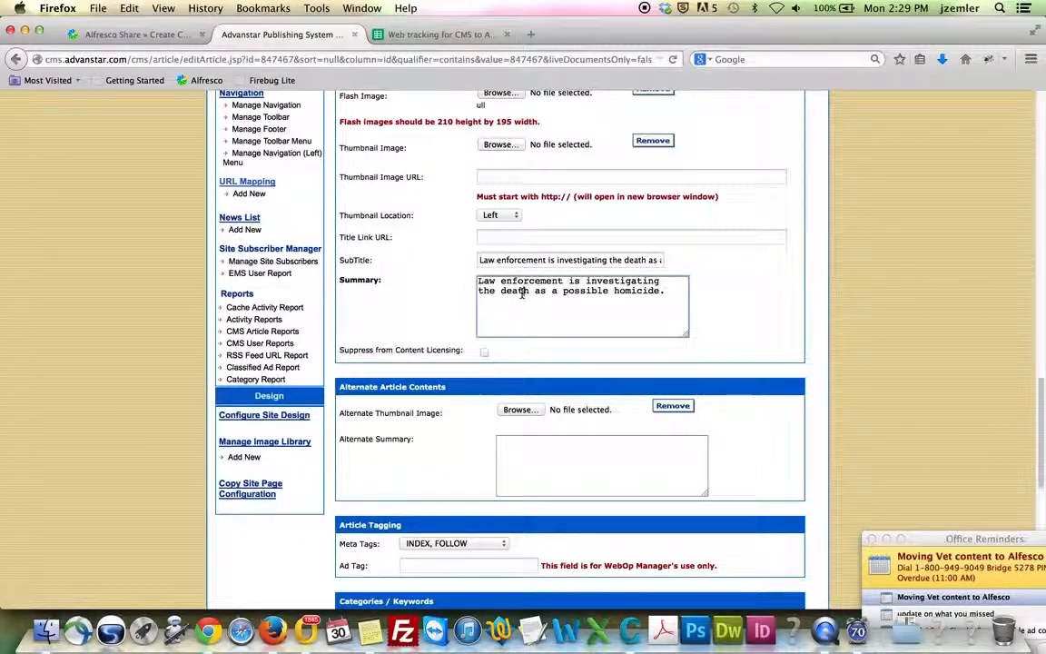
pyautogui.tripleClick(523, 292)
pyautogui.hotkey('ctrl', 'c')
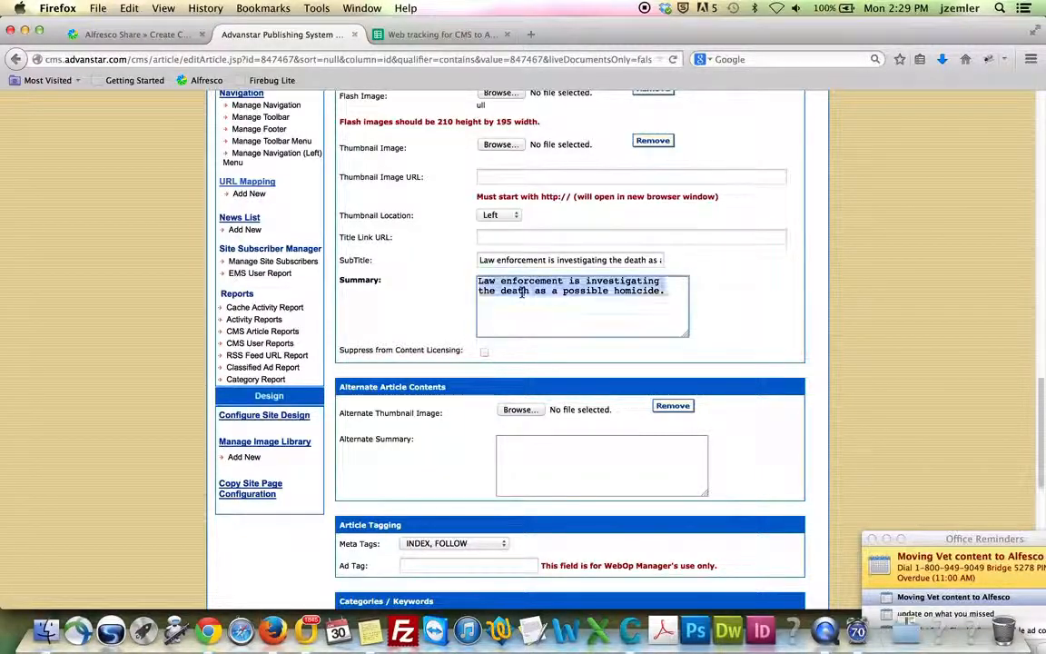
pyautogui.click(136, 34)
pyautogui.click(186, 397)
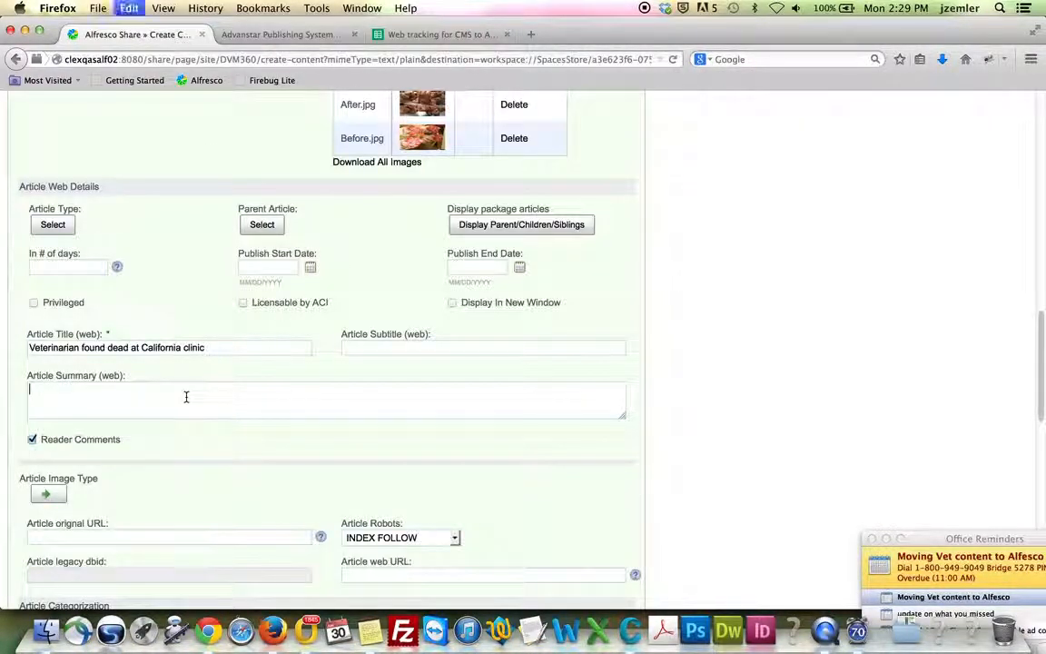
pyautogui.hotkey('ctrl', 'v')
# Copy the legacy subtitle into Article Subtitle (web)
pyautogui.click(279, 35)
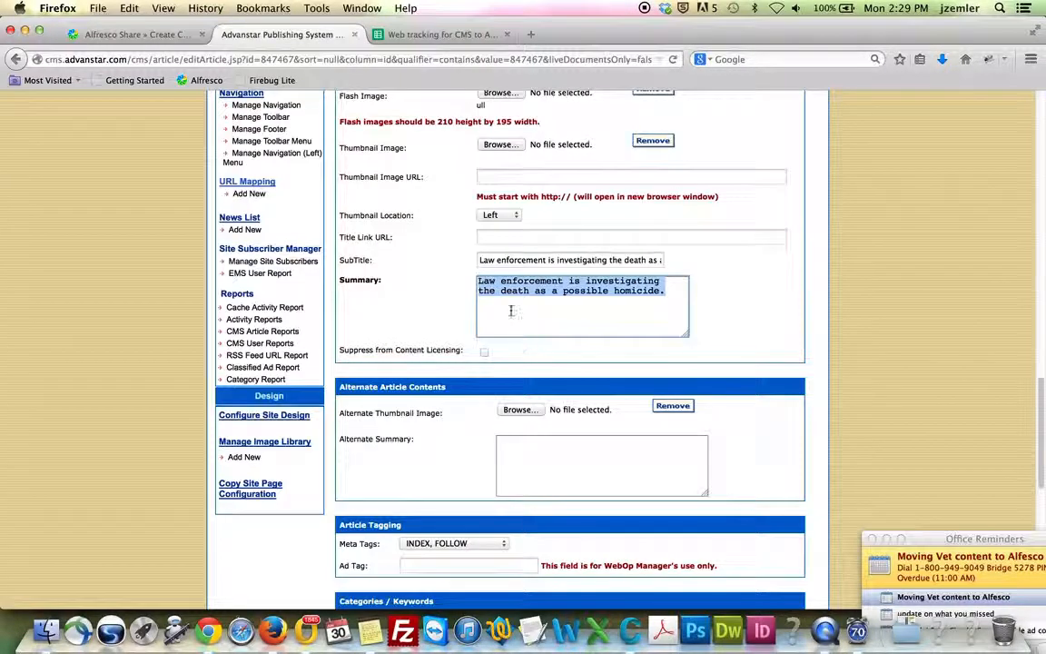
pyautogui.tripleClick(512, 260)
pyautogui.press('super+c')
pyautogui.click(136, 35)
pyautogui.click(381, 346)
pyautogui.press('super+v')
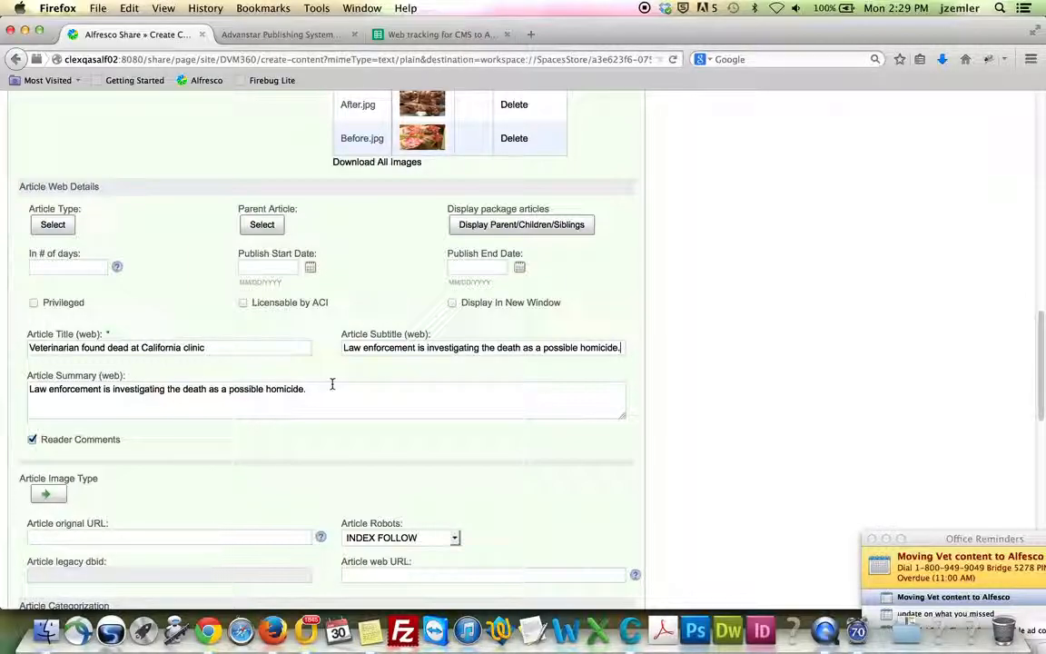
pyautogui.scroll(-3, 331, 401)
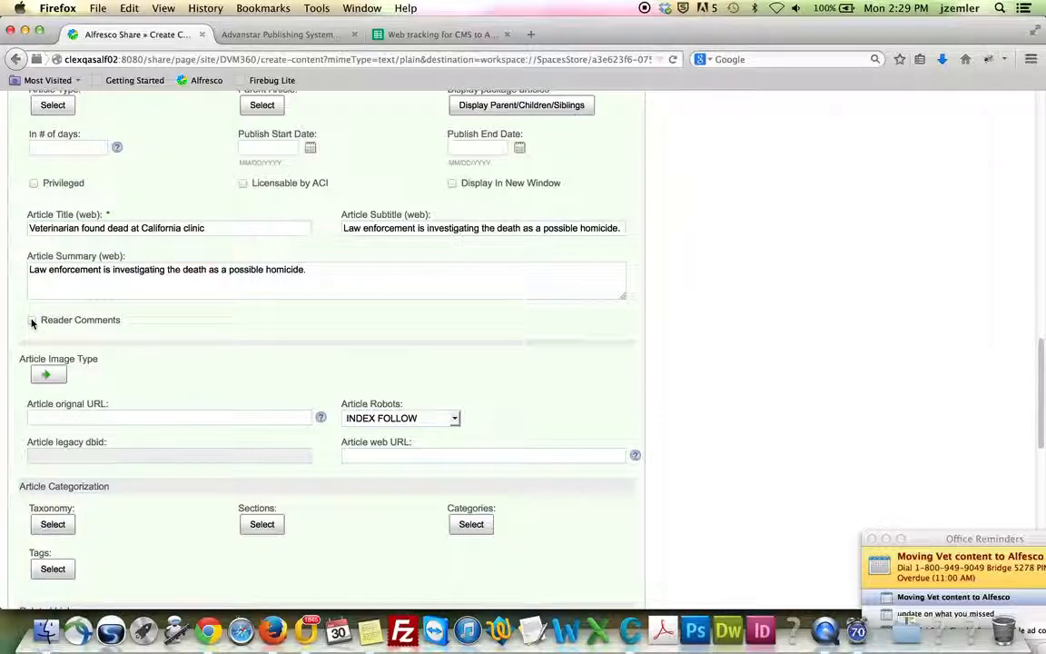
# Review the legacy article's categories: Veterinary news, Breaking News, Law and Ethics
pyautogui.scroll(-3, 184, 354)
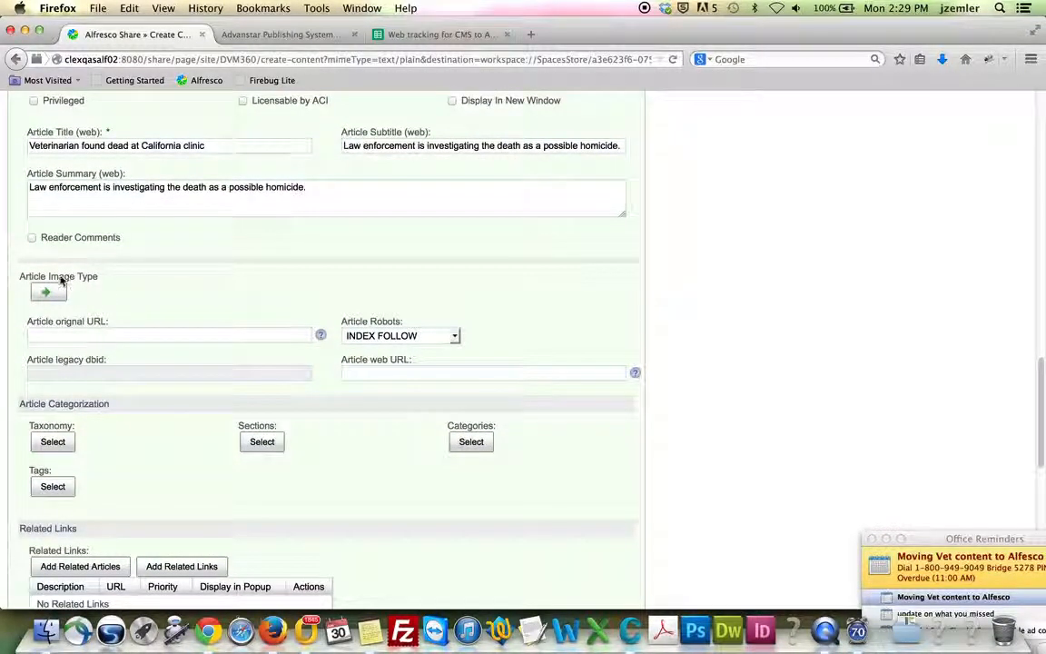
pyautogui.scroll(-3, 172, 324)
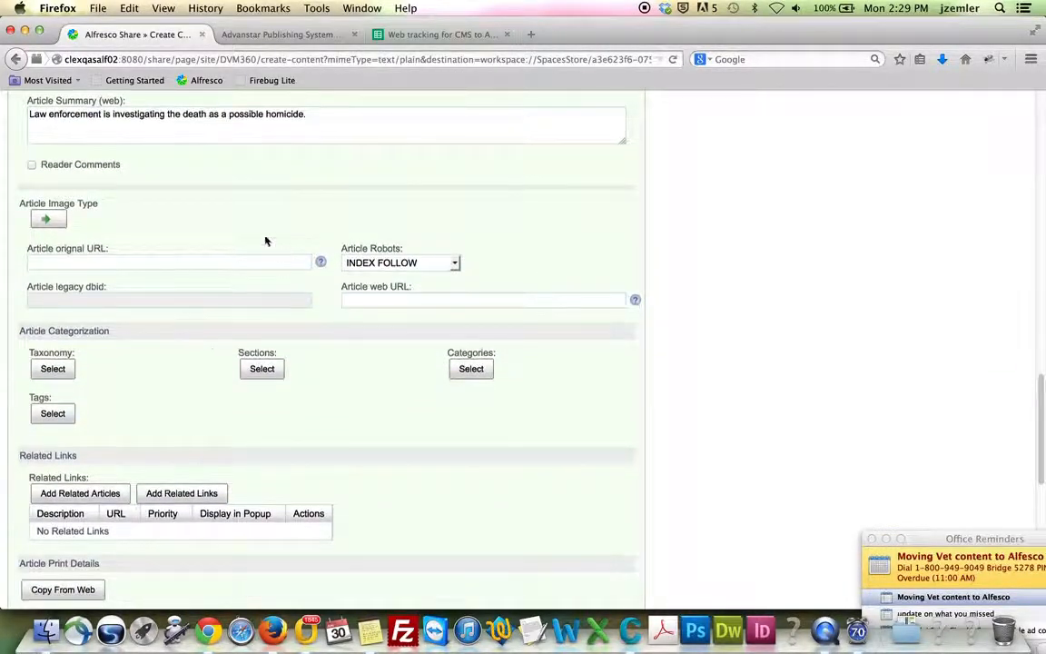
pyautogui.scroll(-3, 253, 352)
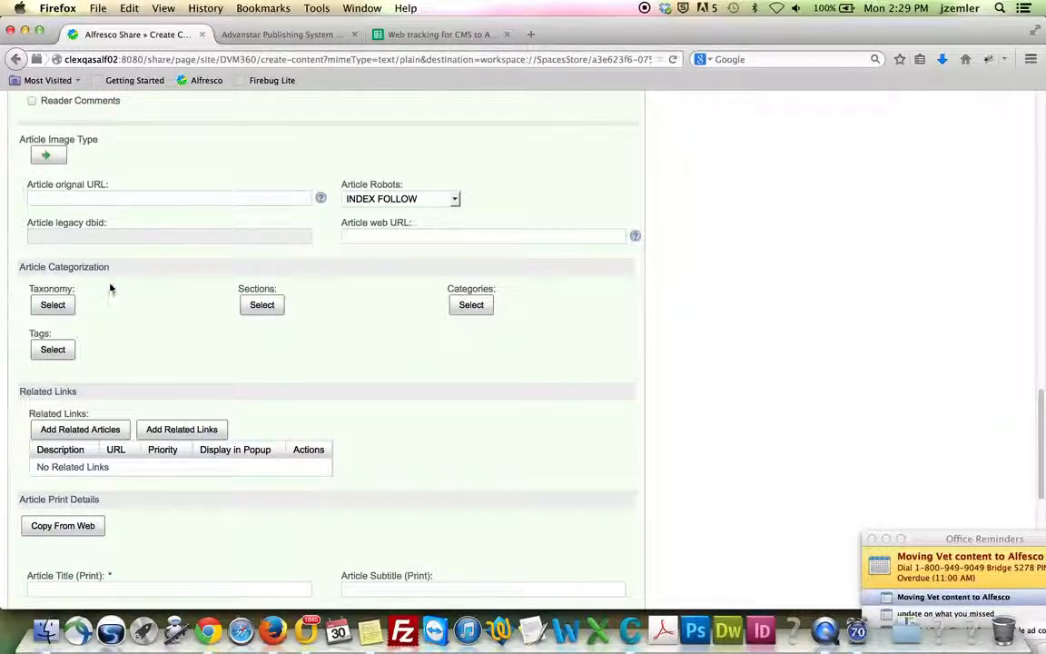
pyautogui.click(273, 35)
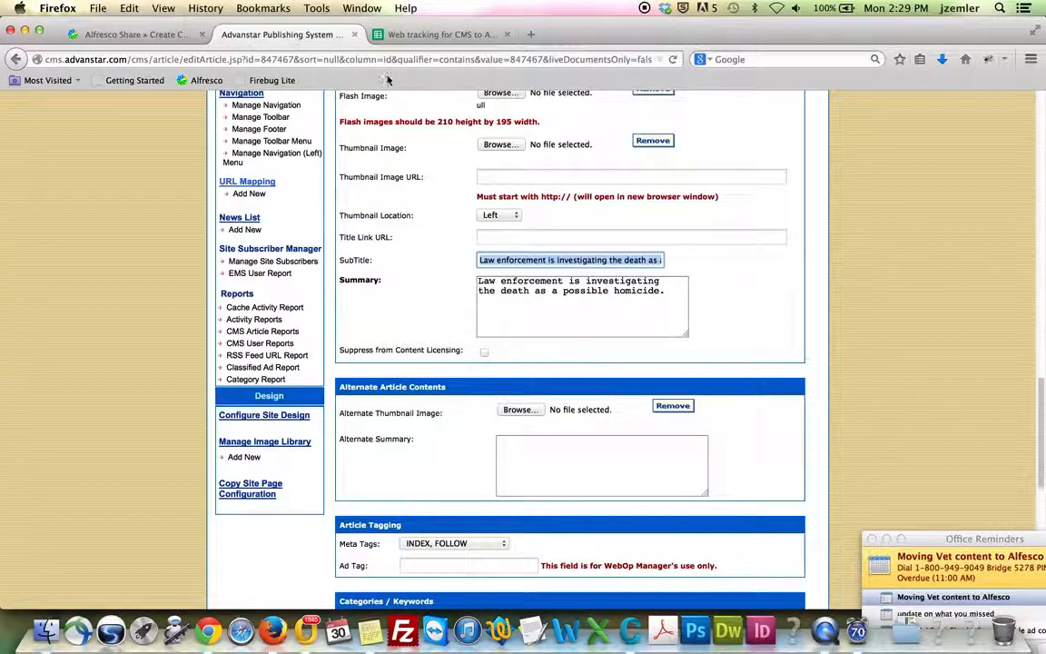
pyautogui.scroll(-4, 736, 261)
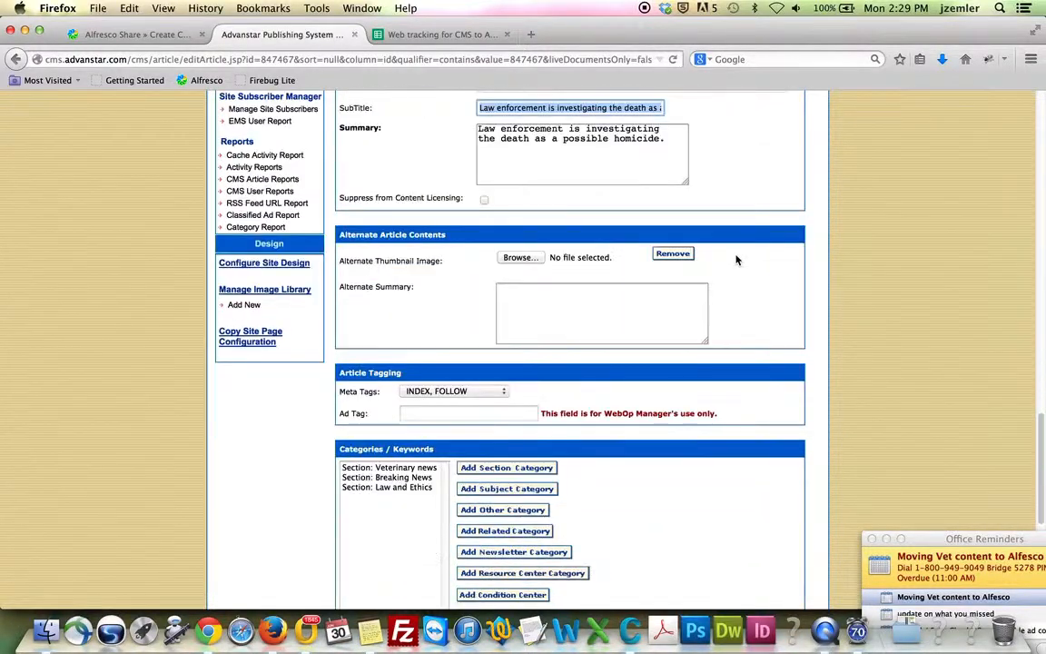
pyautogui.scroll(-5, 735, 262)
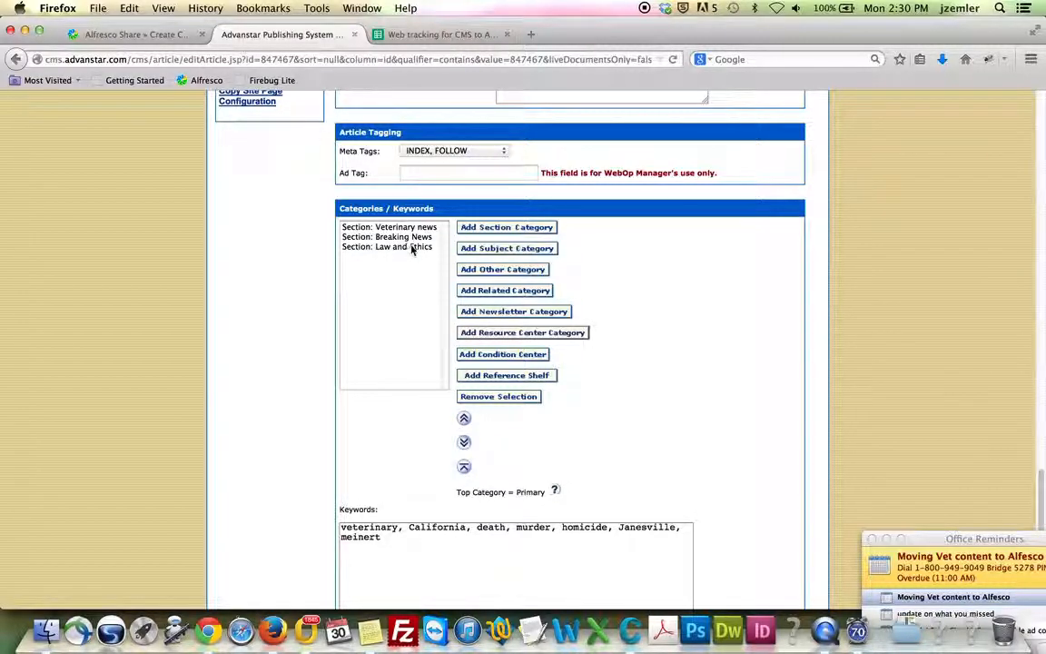
pyautogui.click(134, 36)
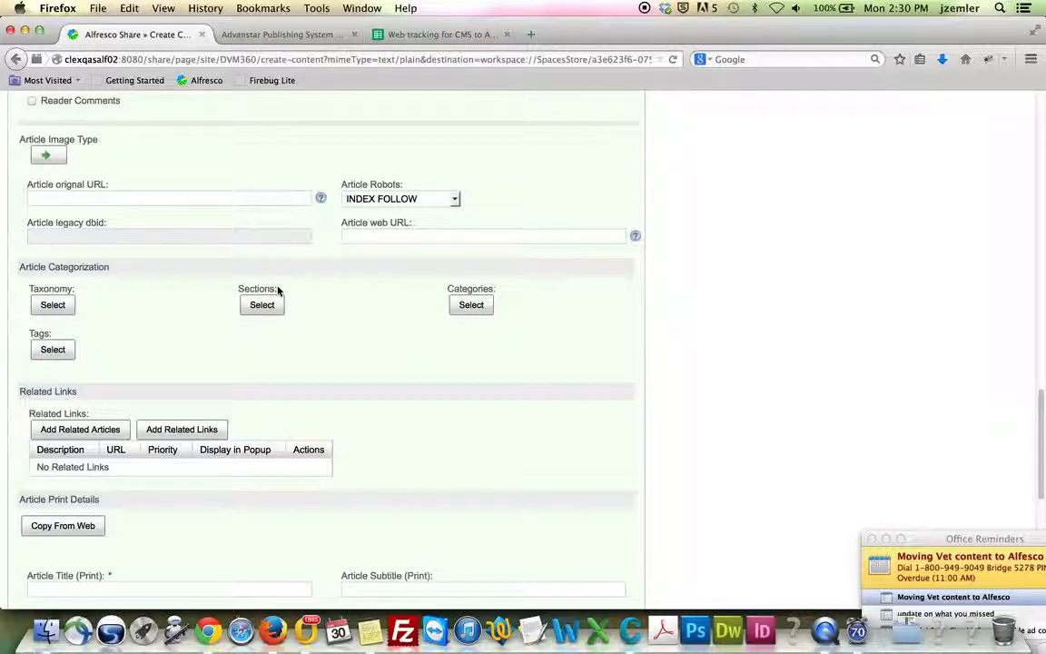
# Search for 'veter' in the category picker and add Veterinary news
pyautogui.click(471, 305)
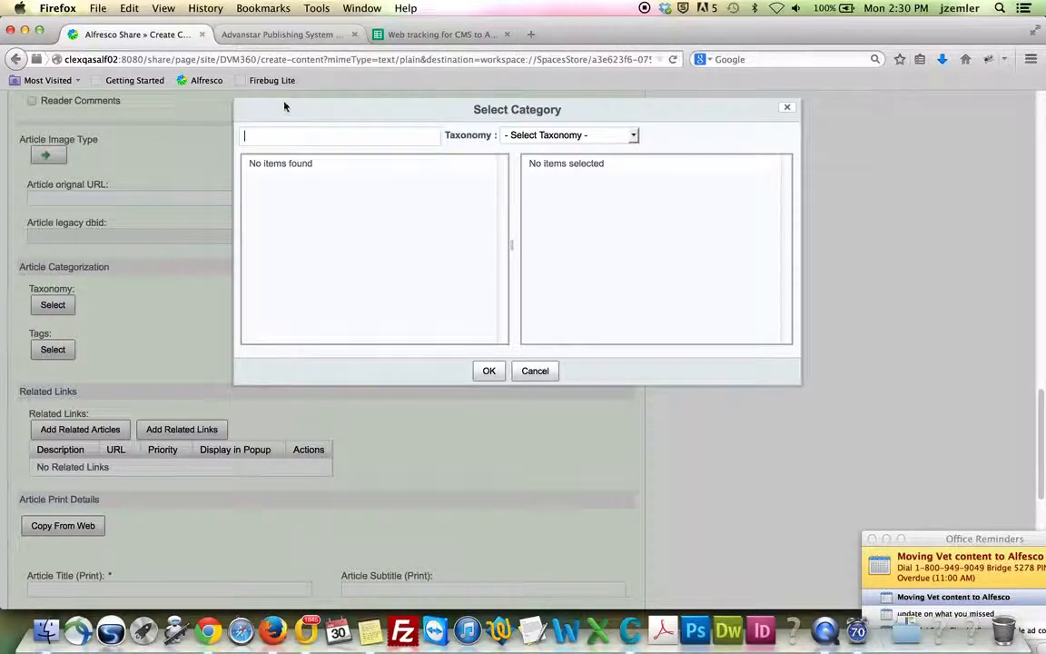
pyautogui.click(279, 36)
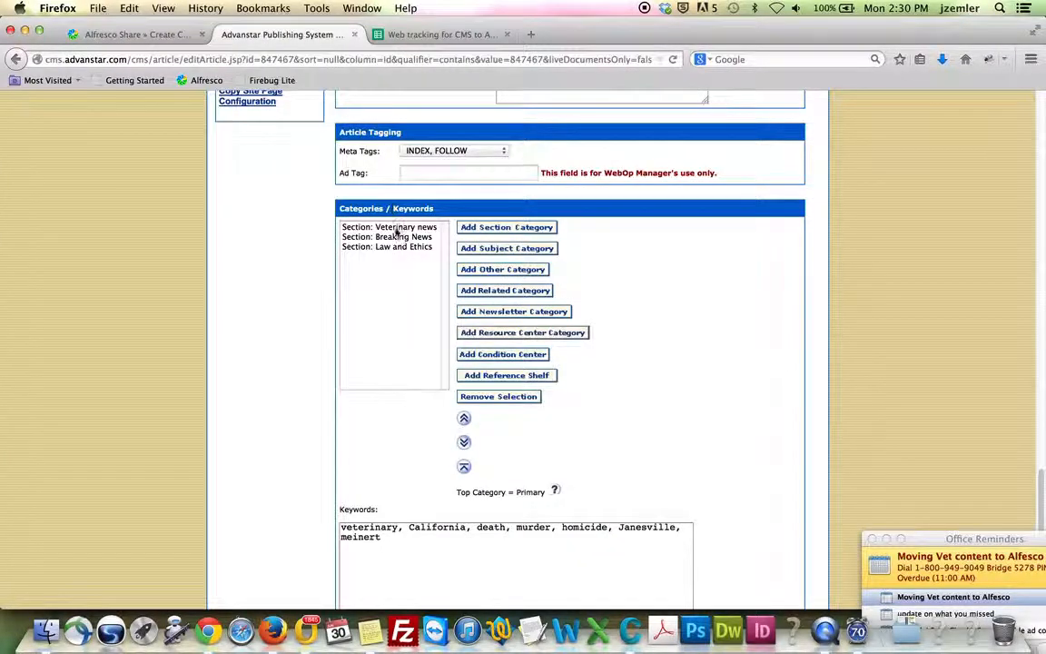
pyautogui.click(138, 35)
pyautogui.write('veterinary new')
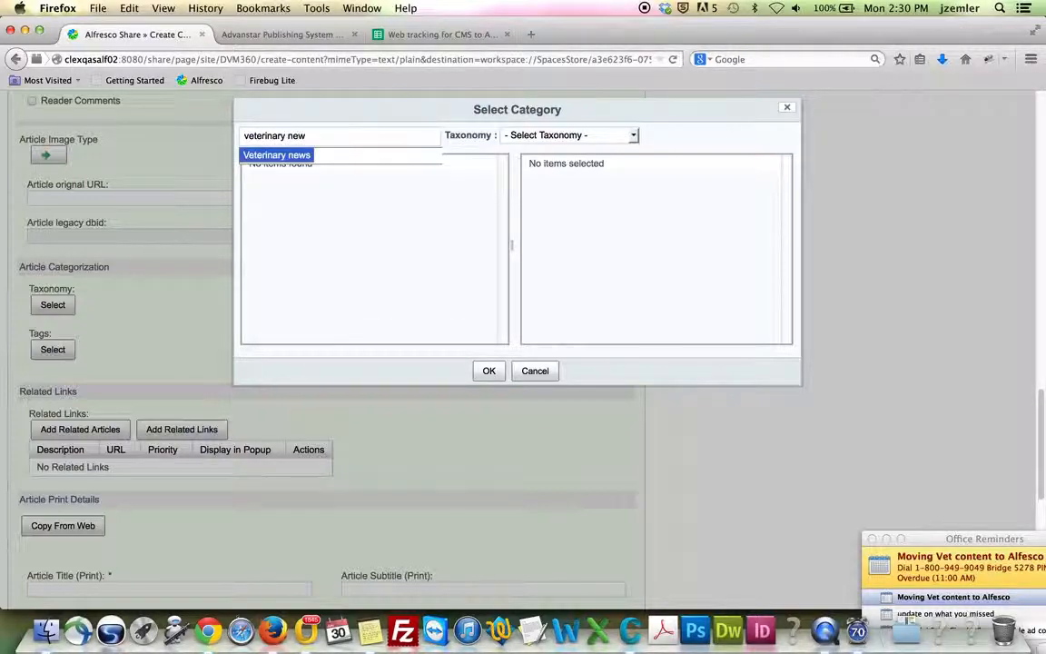
pyautogui.click(269, 156)
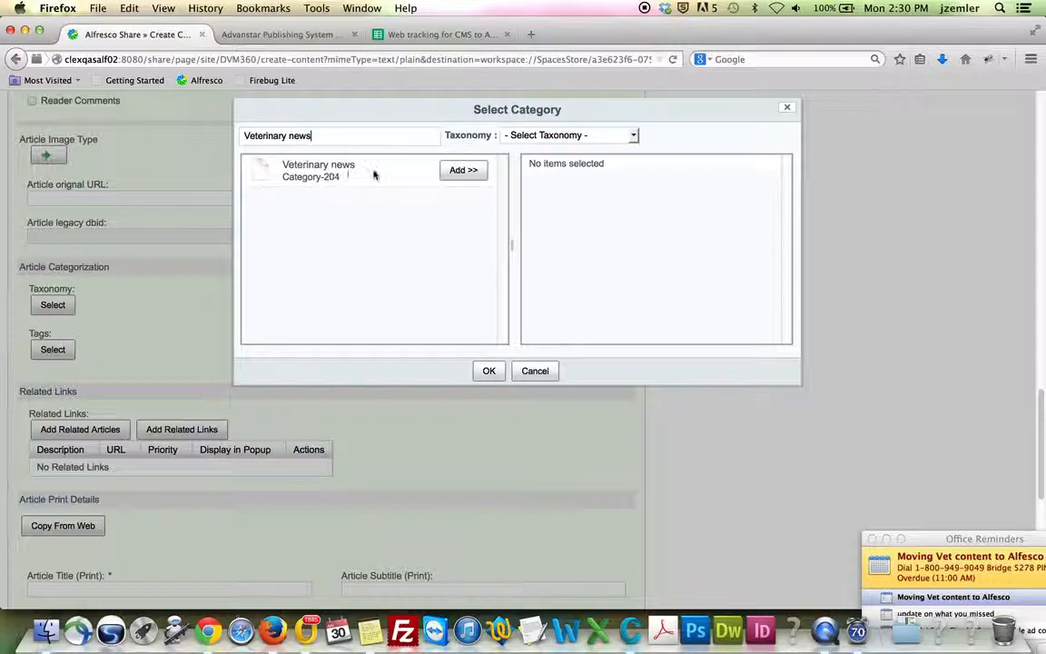
pyautogui.click(464, 170)
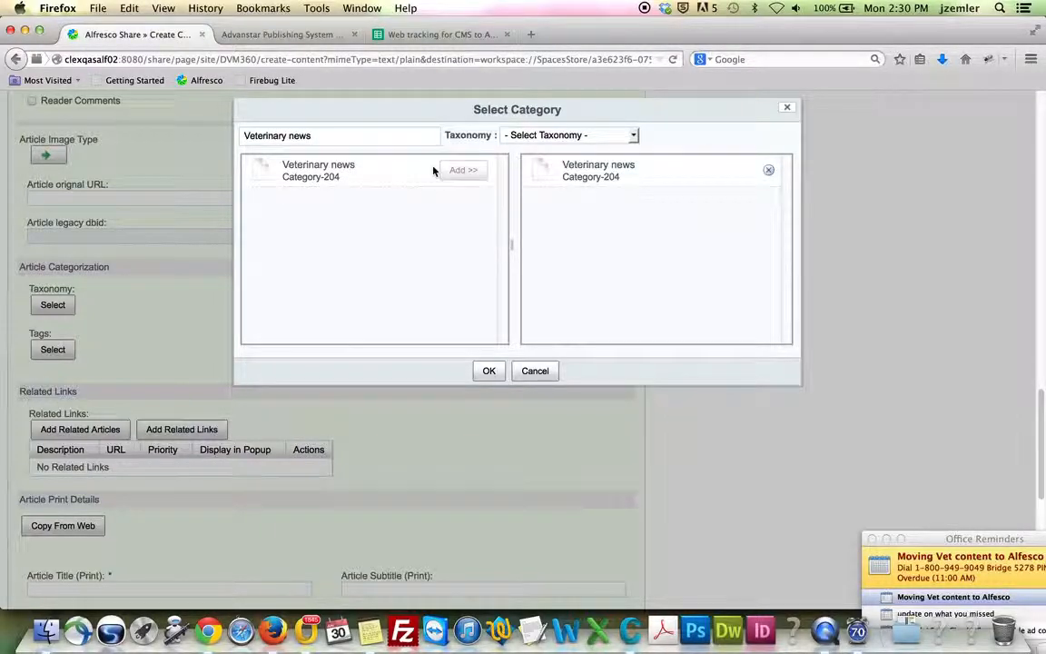
# Add the Breaking News category
pyautogui.click(270, 34)
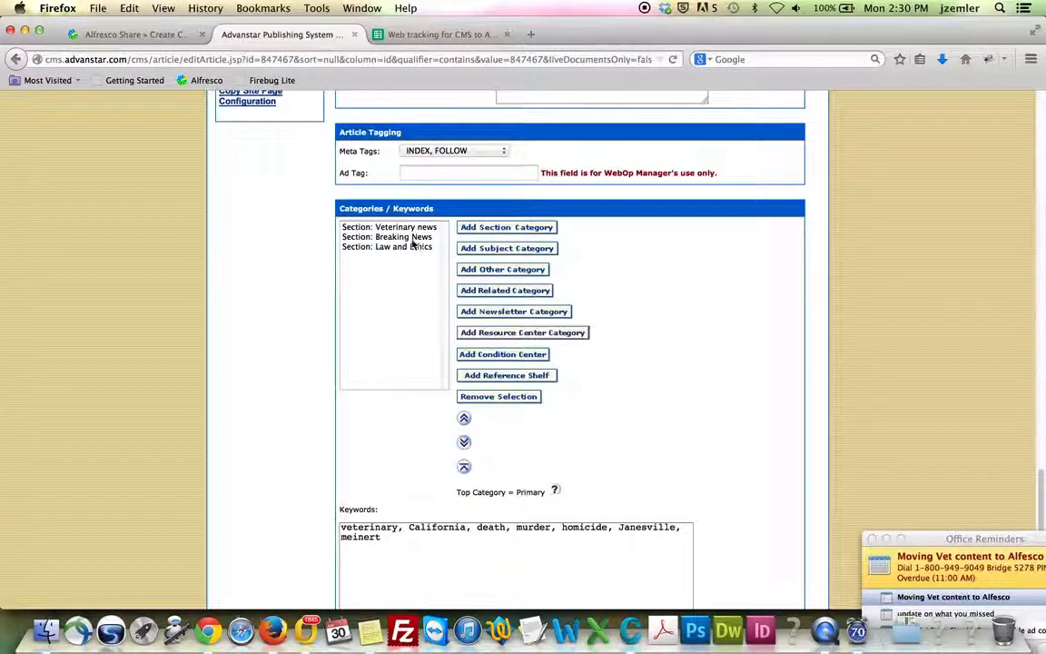
pyautogui.click(136, 35)
pyautogui.moveTo(318, 136); pyautogui.dragTo(228, 131)
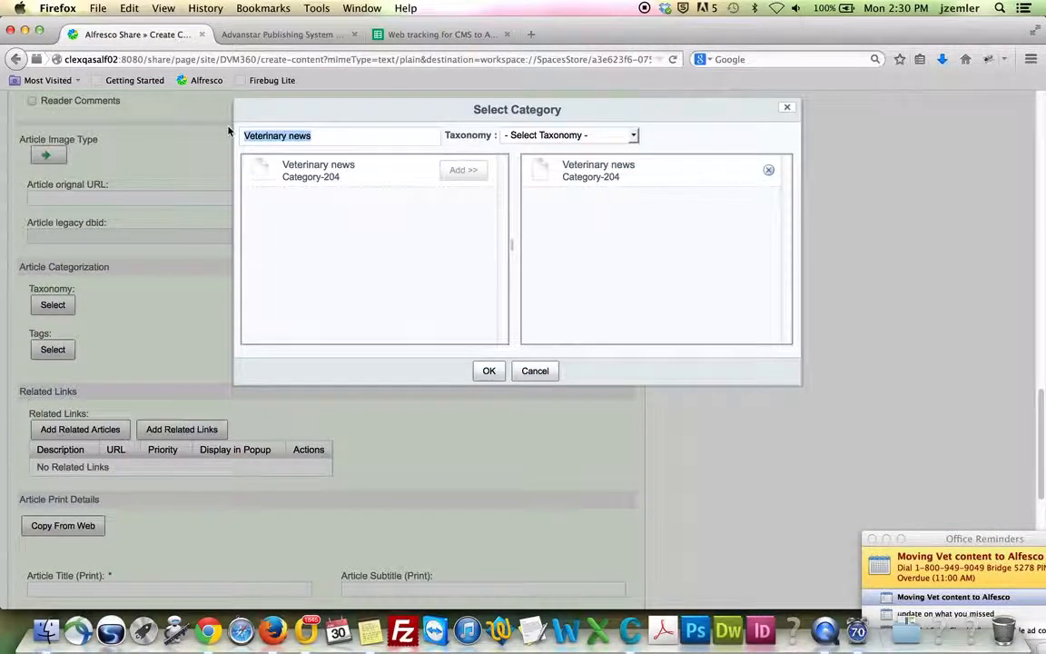
pyautogui.press('BackSpace')
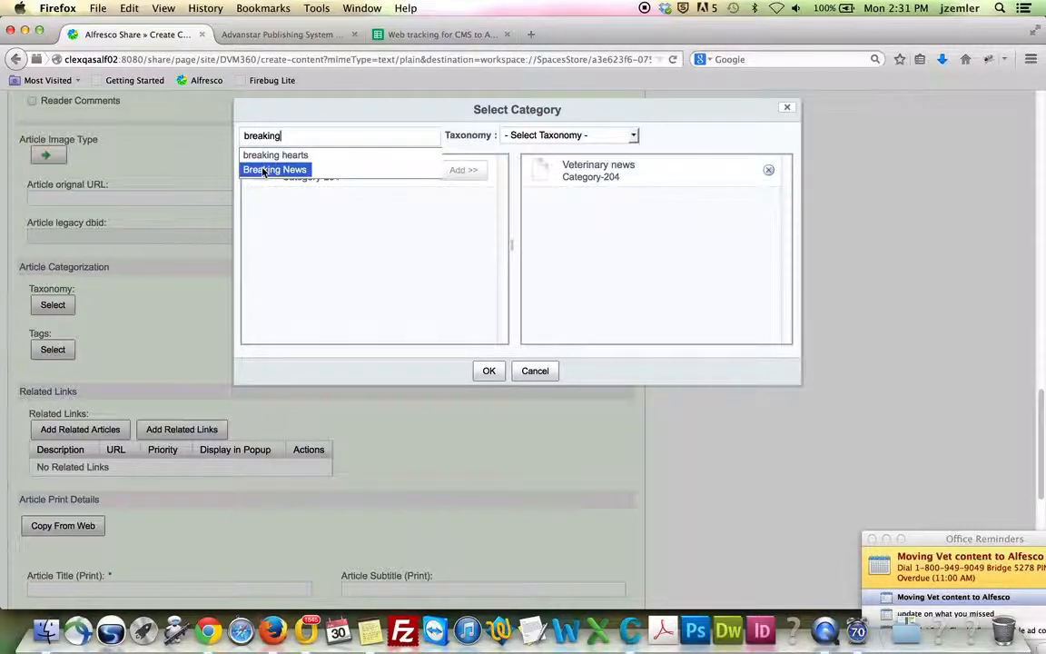
pyautogui.click(263, 170)
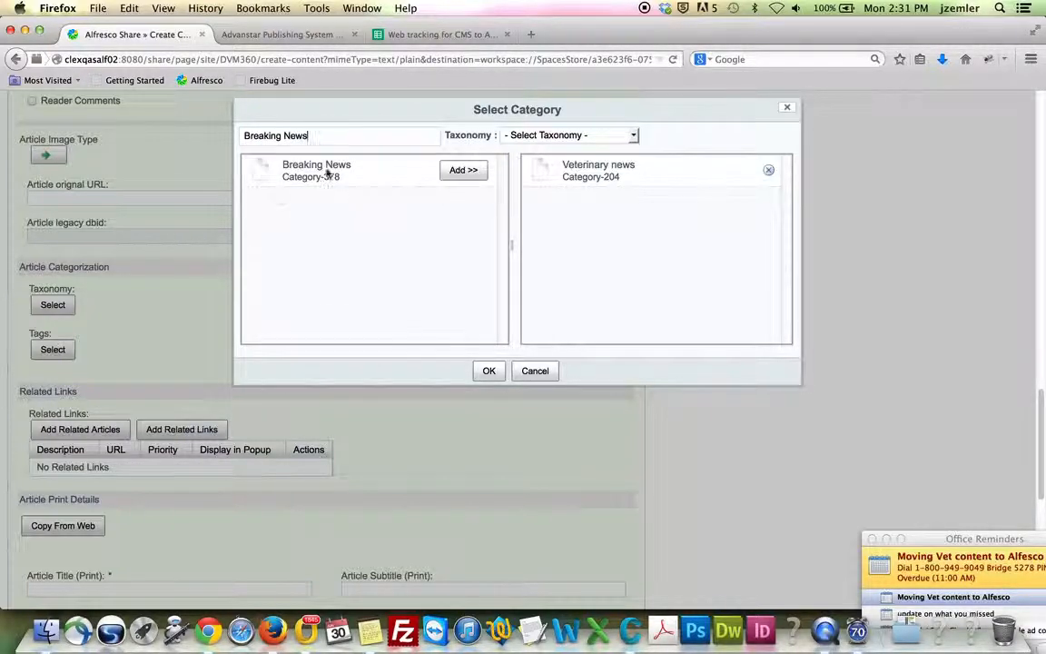
pyautogui.click(464, 172)
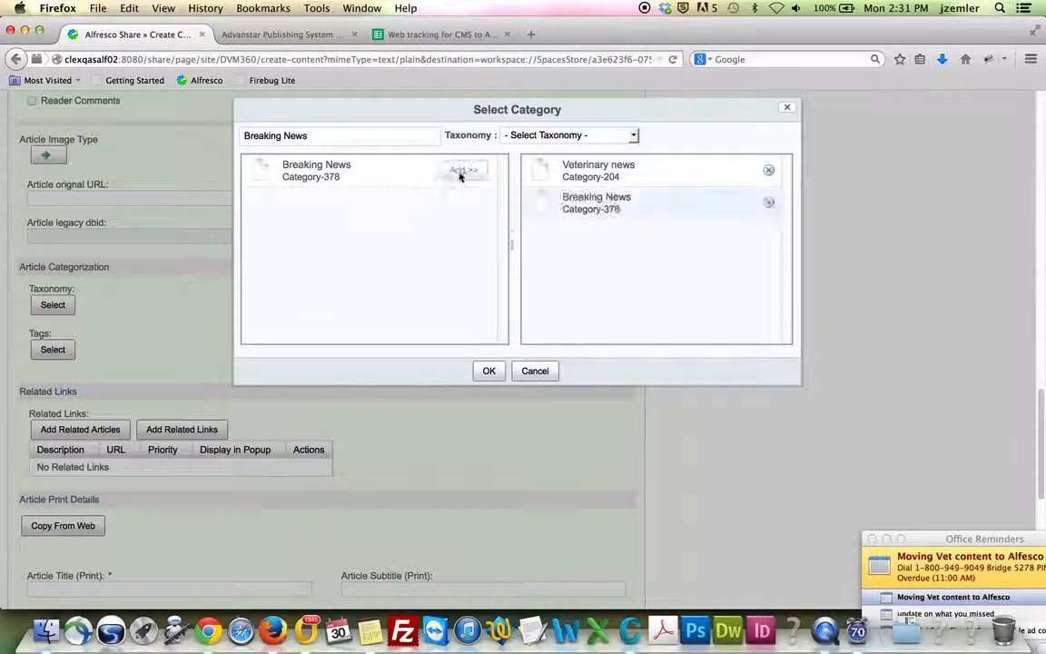
# Search 'law and', add both Law and Ethics categories, and confirm the selection
pyautogui.click(293, 35)
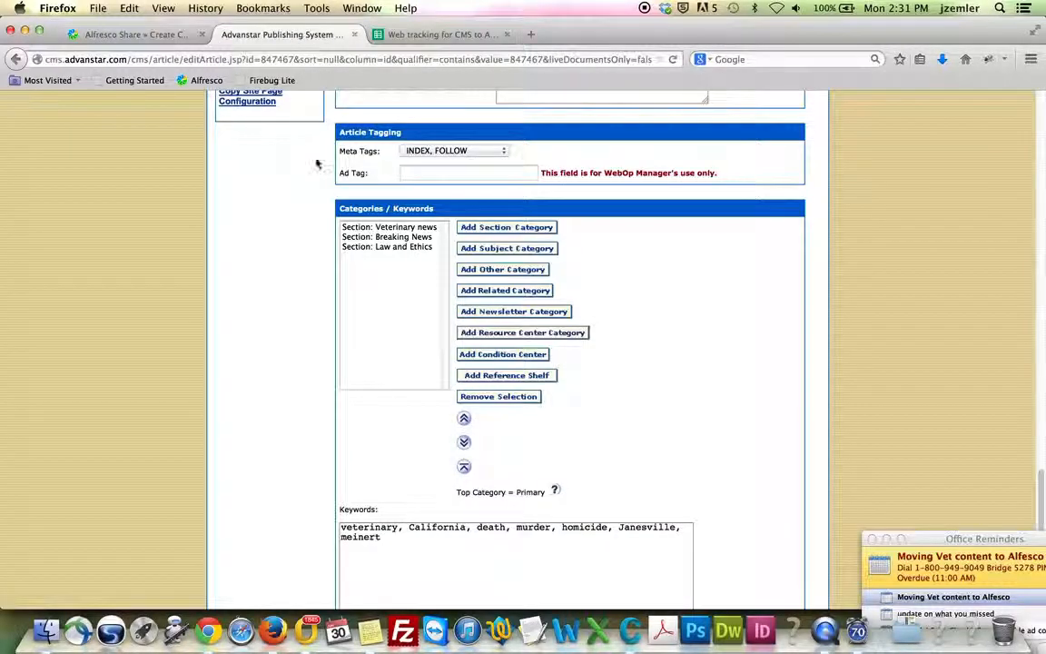
pyautogui.click(140, 35)
pyautogui.moveTo(350, 134); pyautogui.dragTo(220, 135)
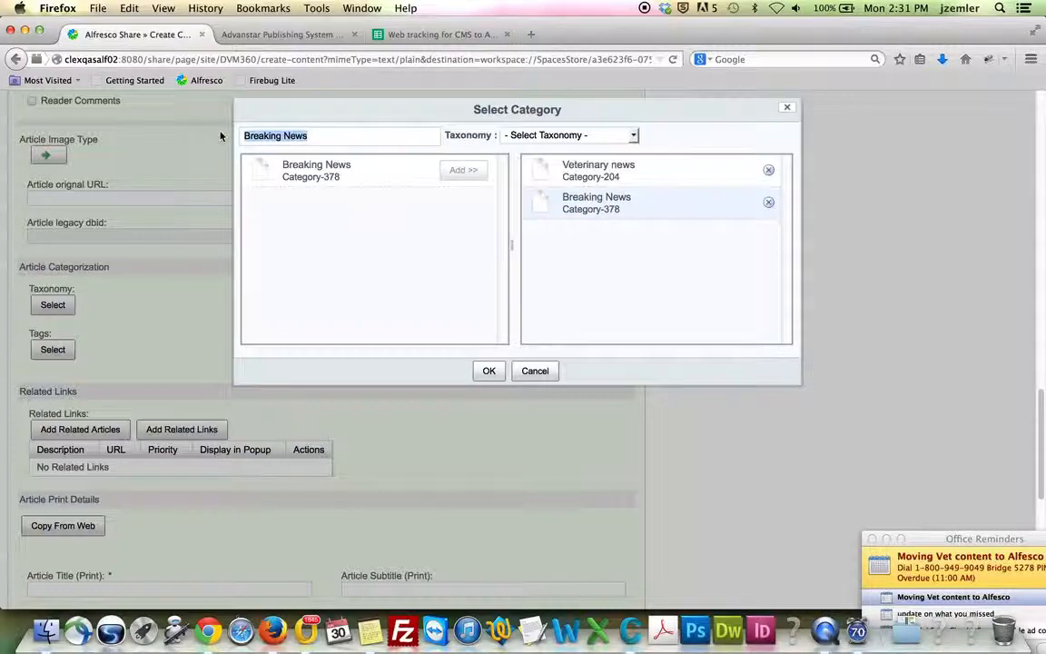
pyautogui.write('law and')
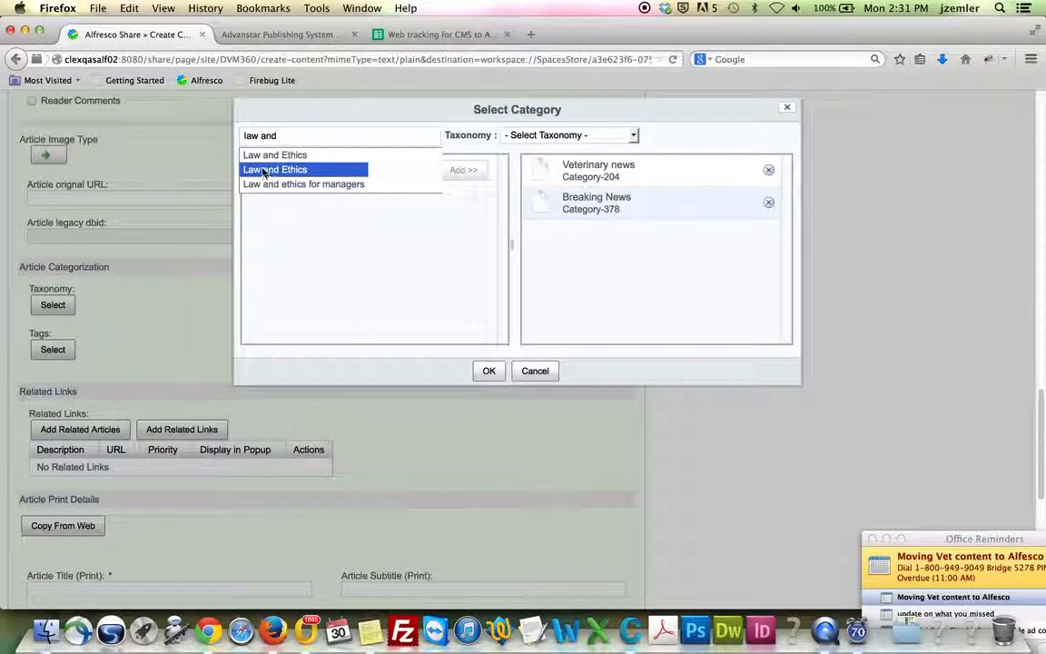
pyautogui.click(267, 157)
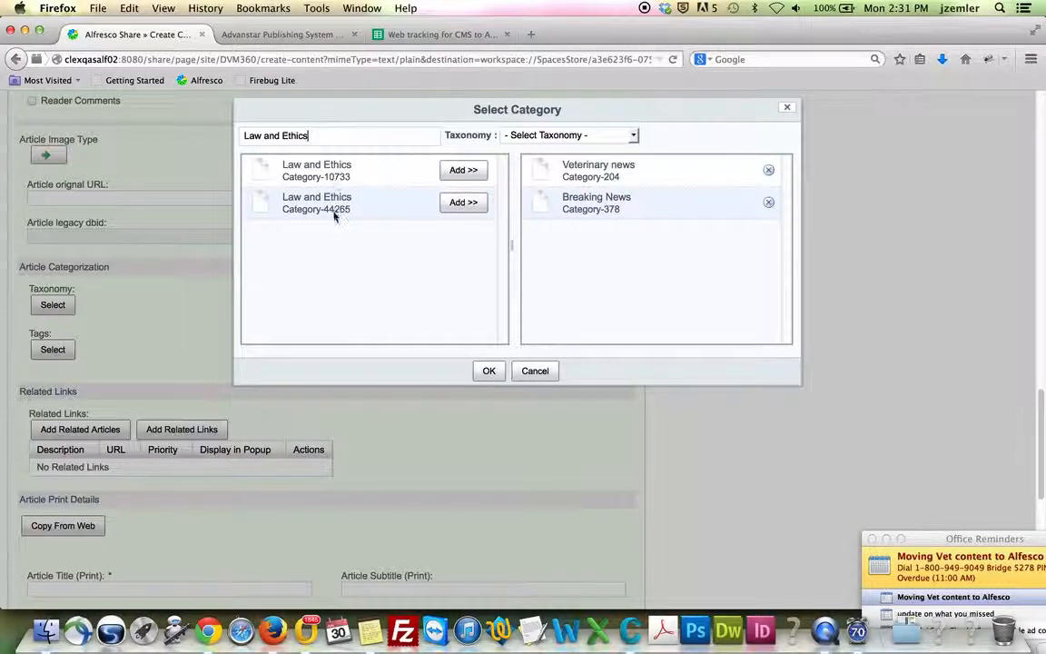
pyautogui.click(464, 170)
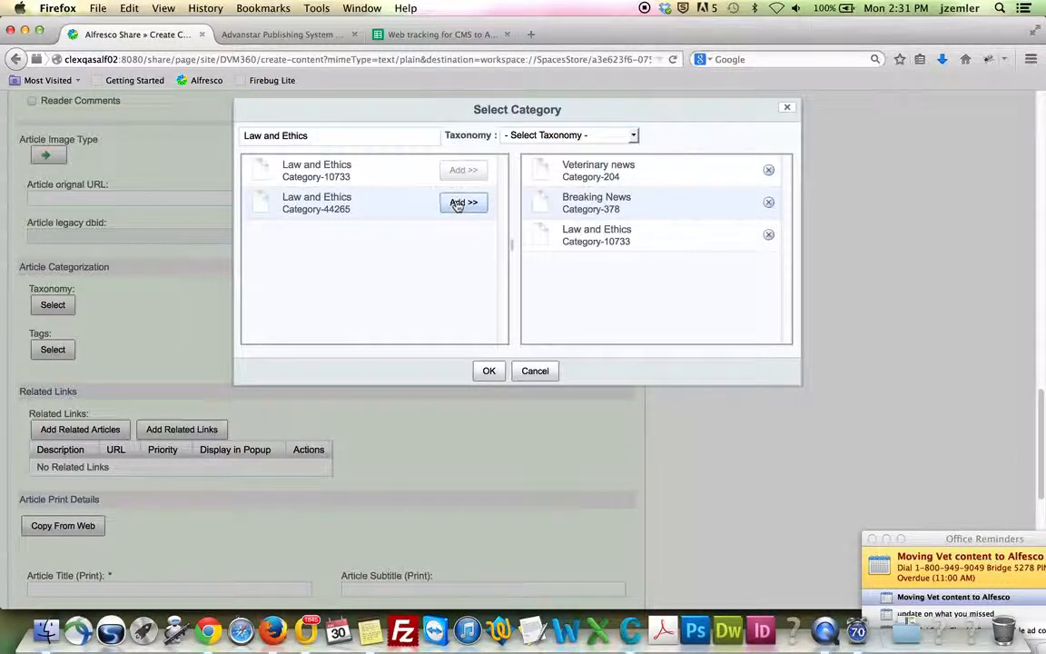
pyautogui.click(458, 202)
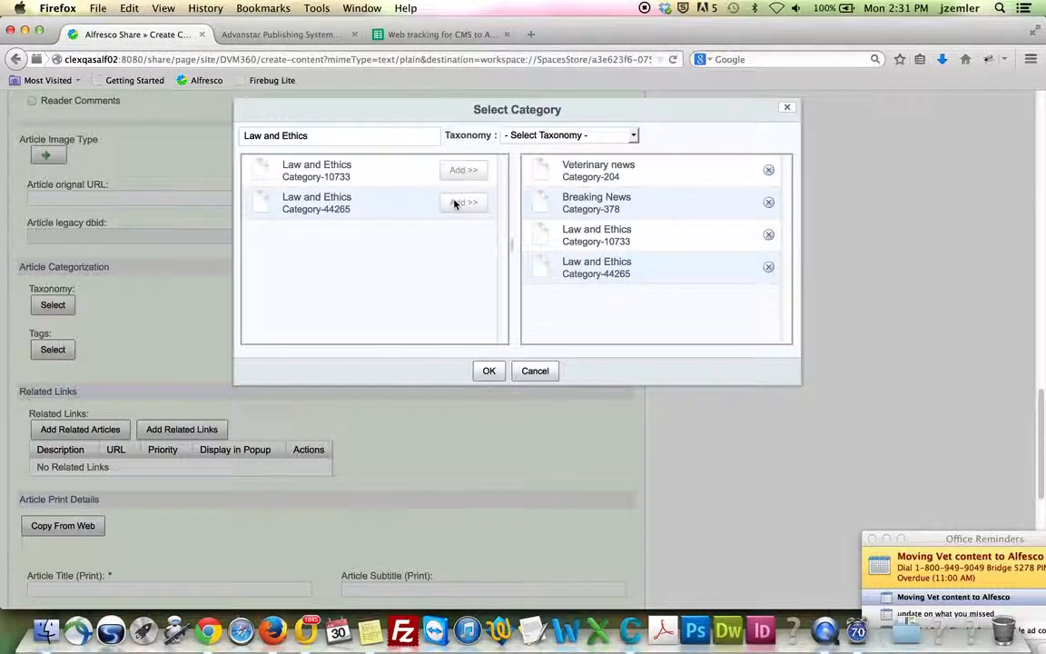
pyautogui.click(489, 371)
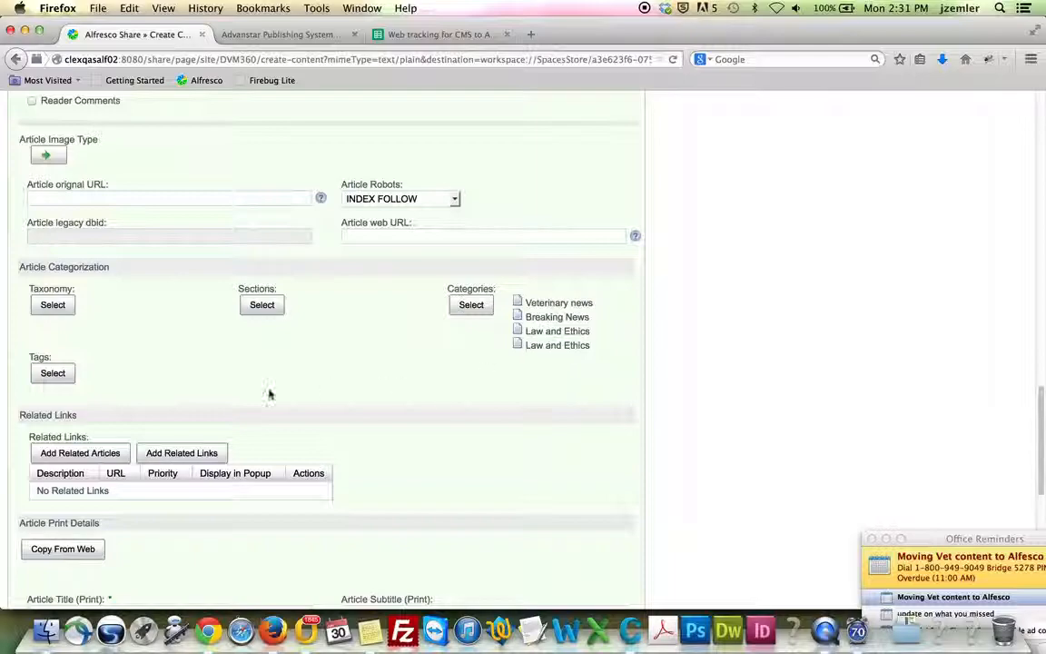
# Select the legacy article's keyword list, then return to the Alfresco form's Tags selector
pyautogui.click(264, 34)
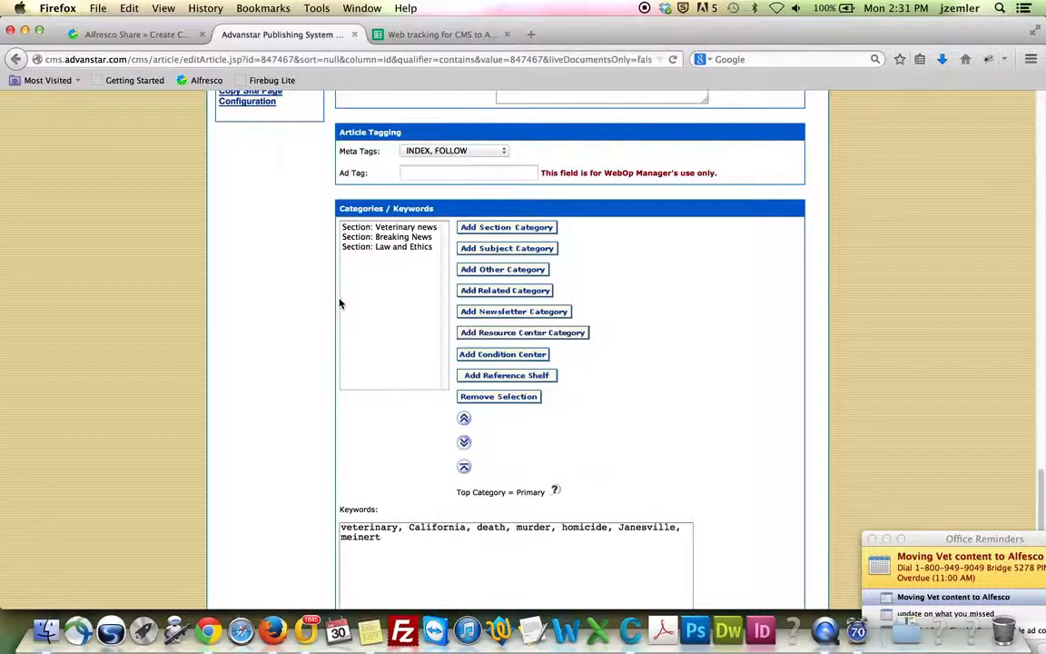
pyautogui.scroll(-2, 370, 369)
pyautogui.moveTo(401, 475); pyautogui.dragTo(327, 452)
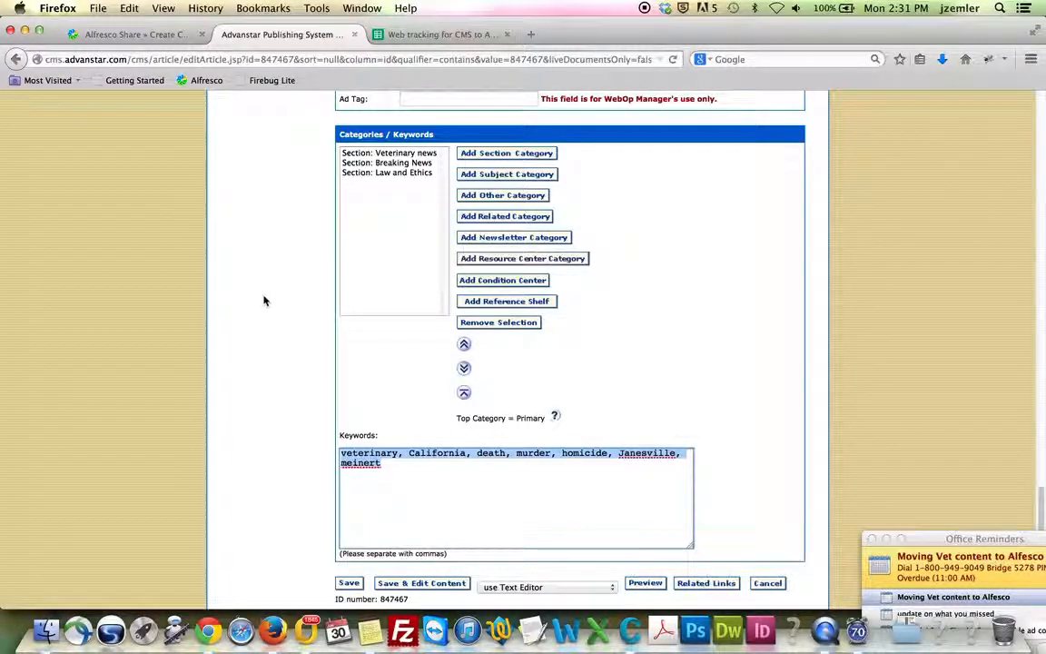
pyautogui.click(137, 35)
pyautogui.click(49, 374)
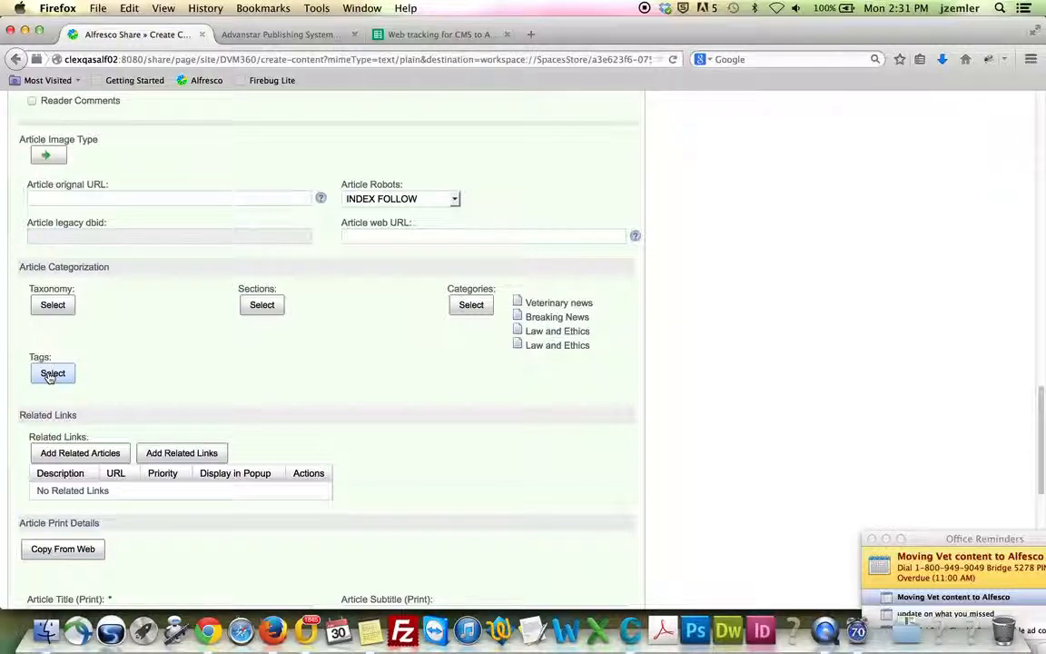
# Add the tag veterinary, copied from the legacy Keywords box
pyautogui.click(50, 375)
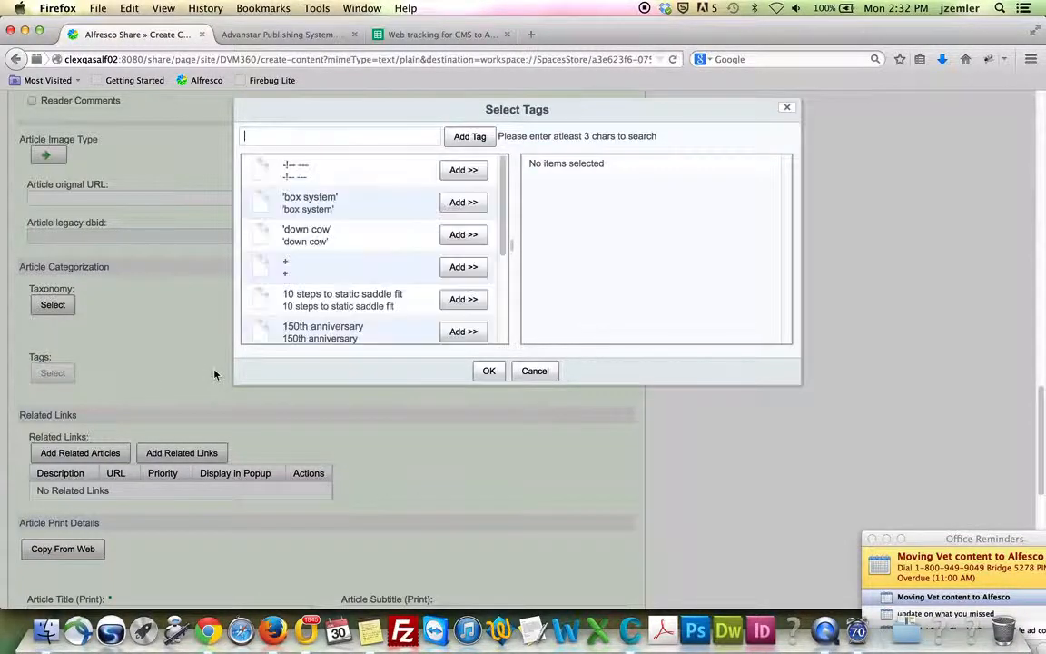
pyautogui.click(277, 34)
pyautogui.doubleClick(369, 451)
pyautogui.press('super+c')
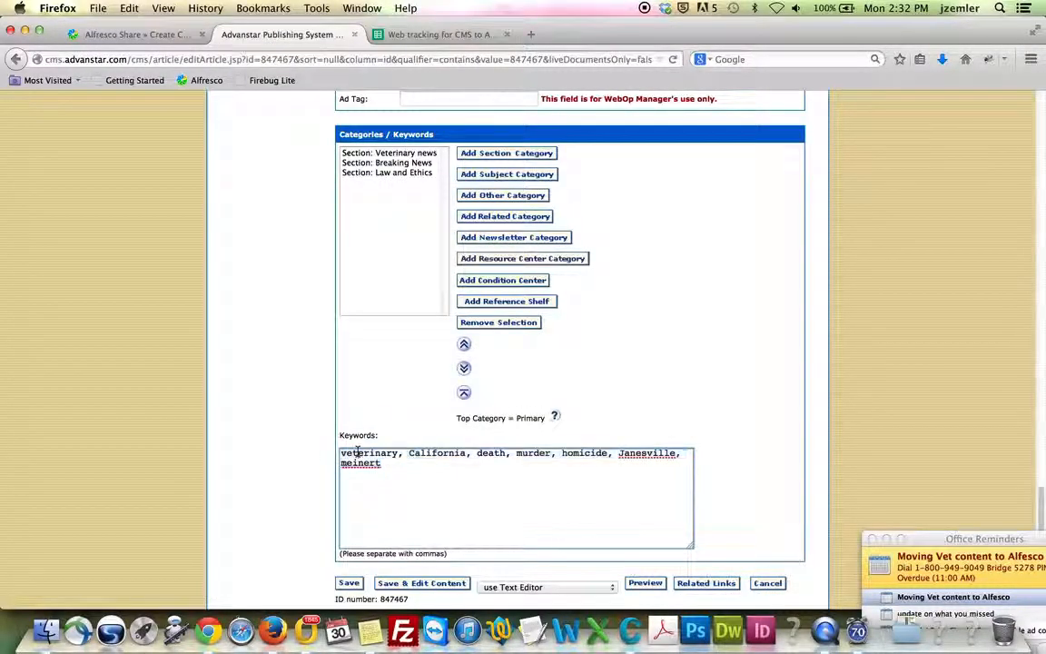
pyautogui.click(98, 37)
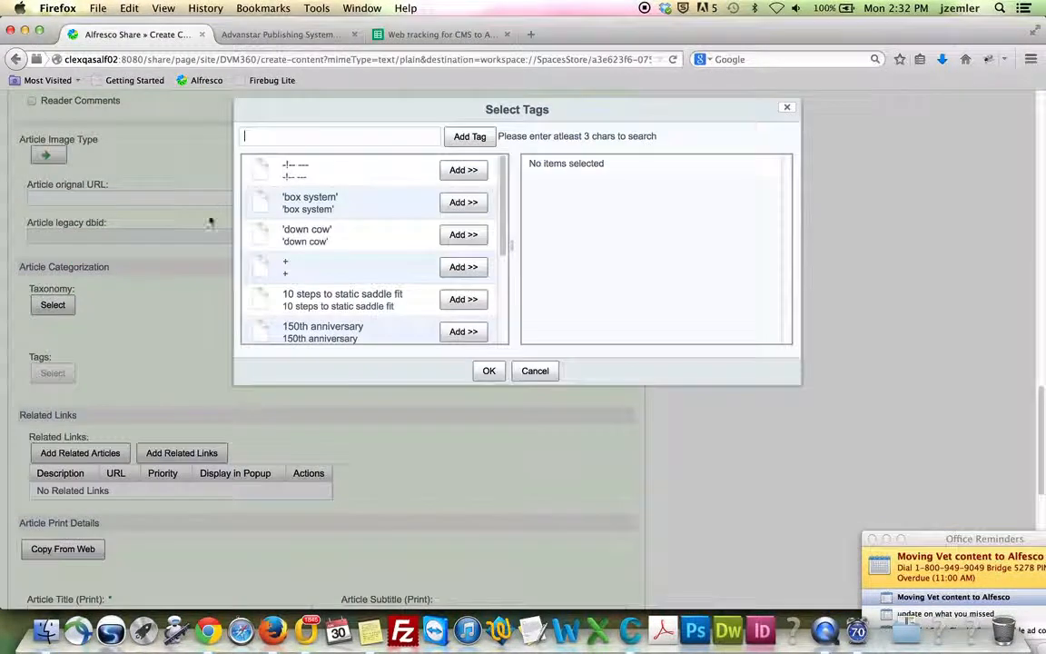
pyautogui.click(270, 135)
pyautogui.press('super+v')
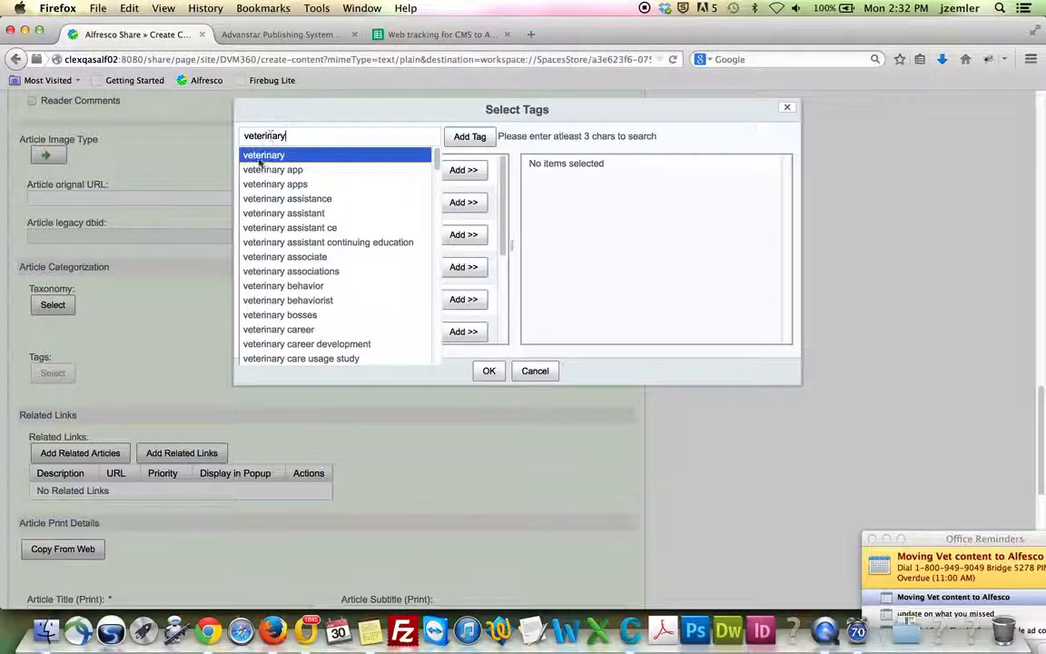
pyautogui.click(258, 157)
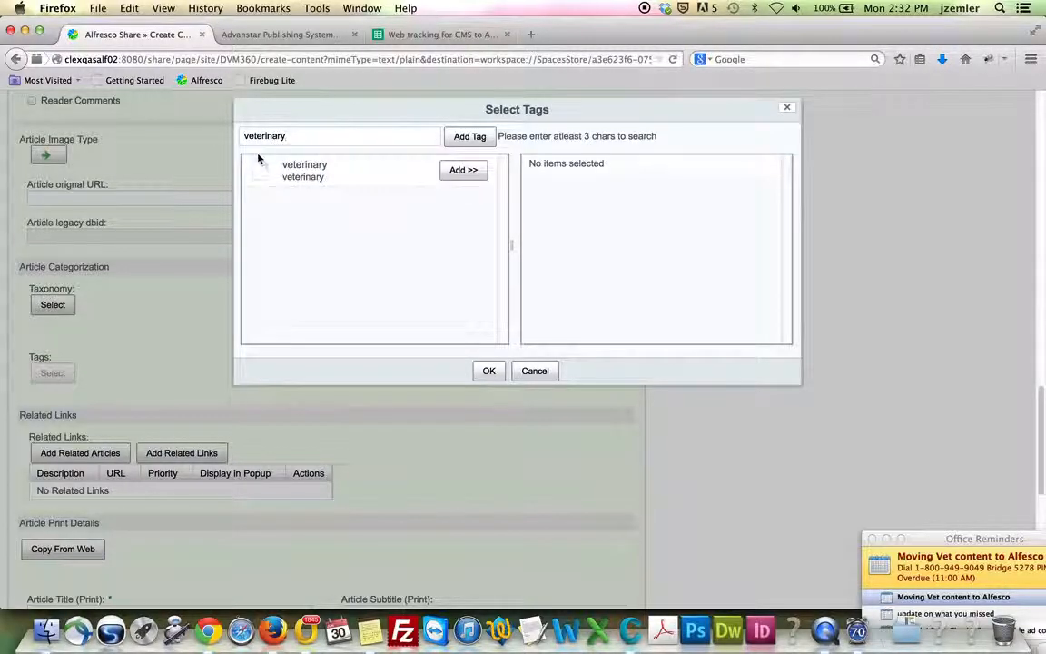
pyautogui.click(461, 169)
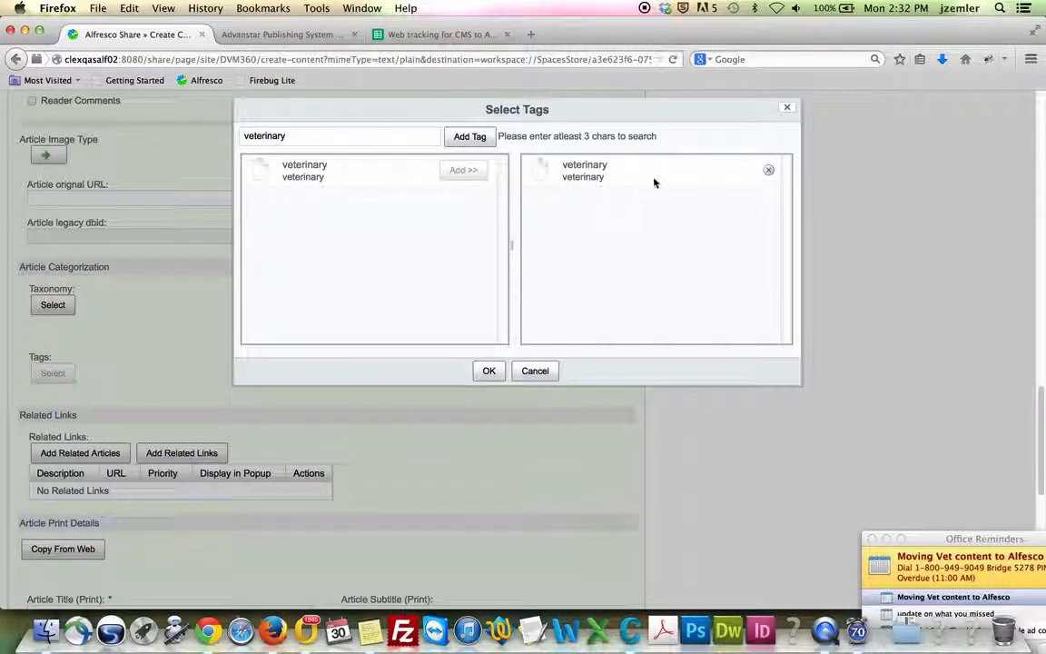
# Add the tag California from the legacy keywords, then select the whole keywords list
pyautogui.click(282, 34)
pyautogui.doubleClick(429, 452)
pyautogui.press('super+c')
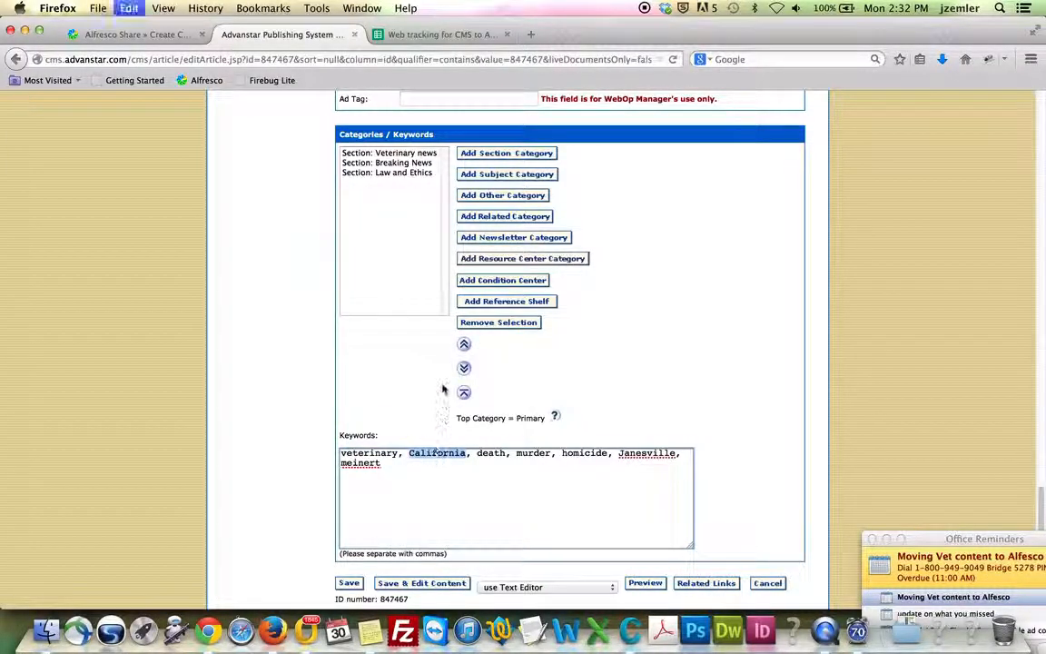
pyautogui.click(131, 35)
pyautogui.doubleClick(259, 137)
pyautogui.press('BackSpace')
pyautogui.press('super+v')
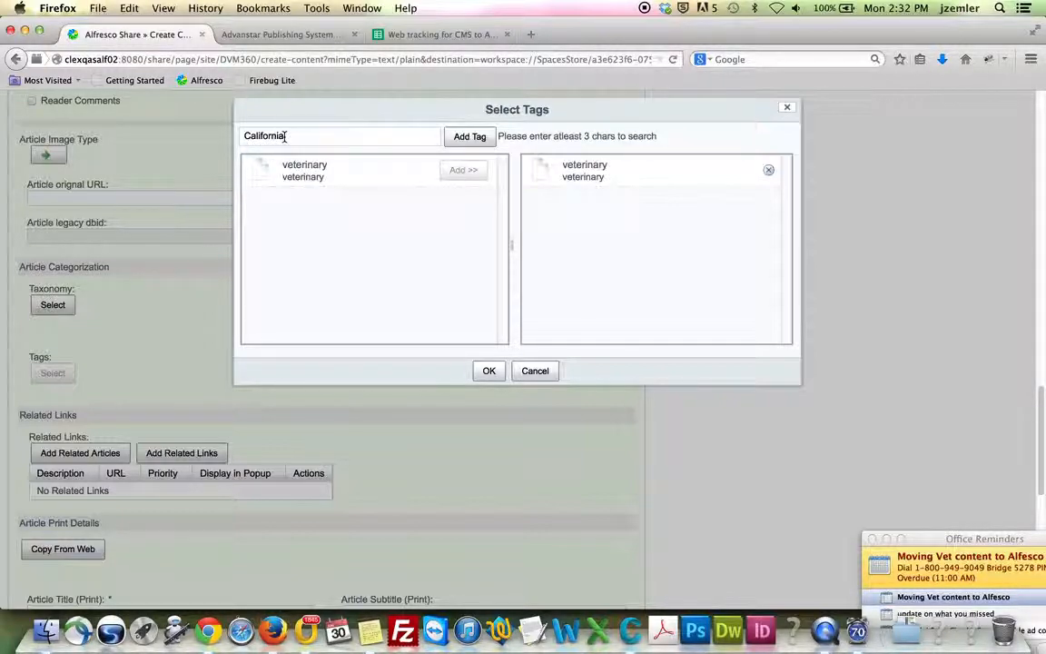
pyautogui.click(267, 158)
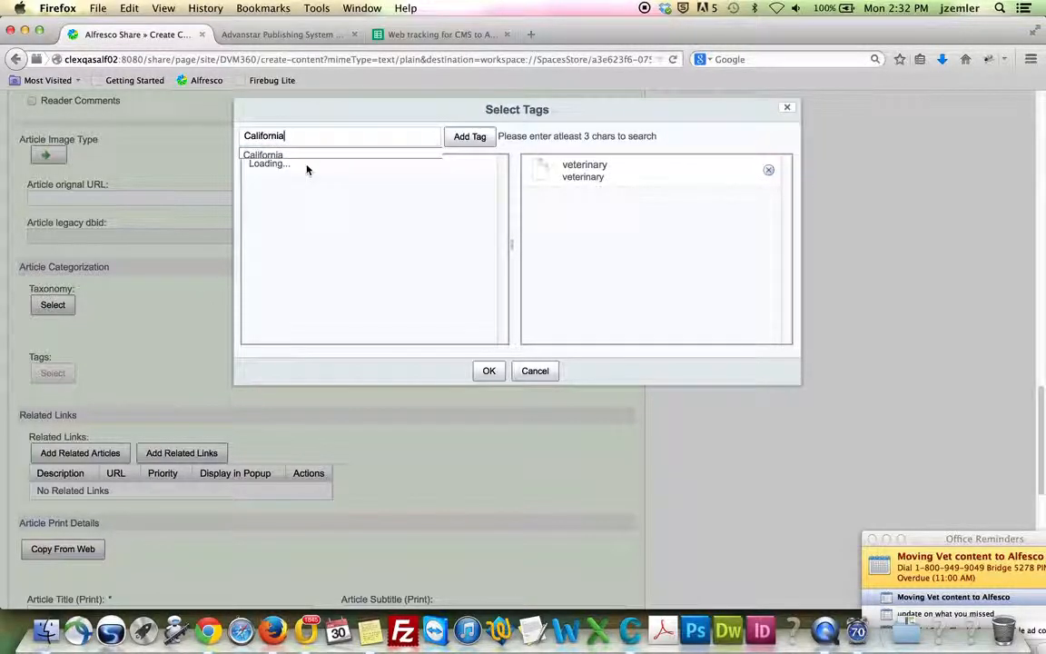
pyautogui.click(460, 171)
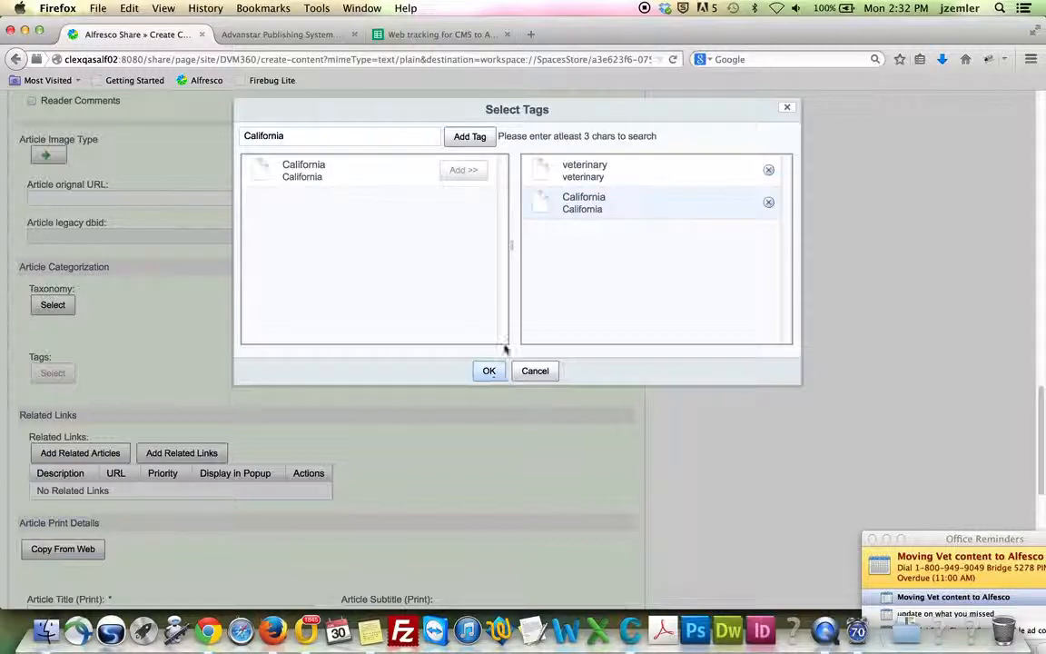
pyautogui.click(268, 35)
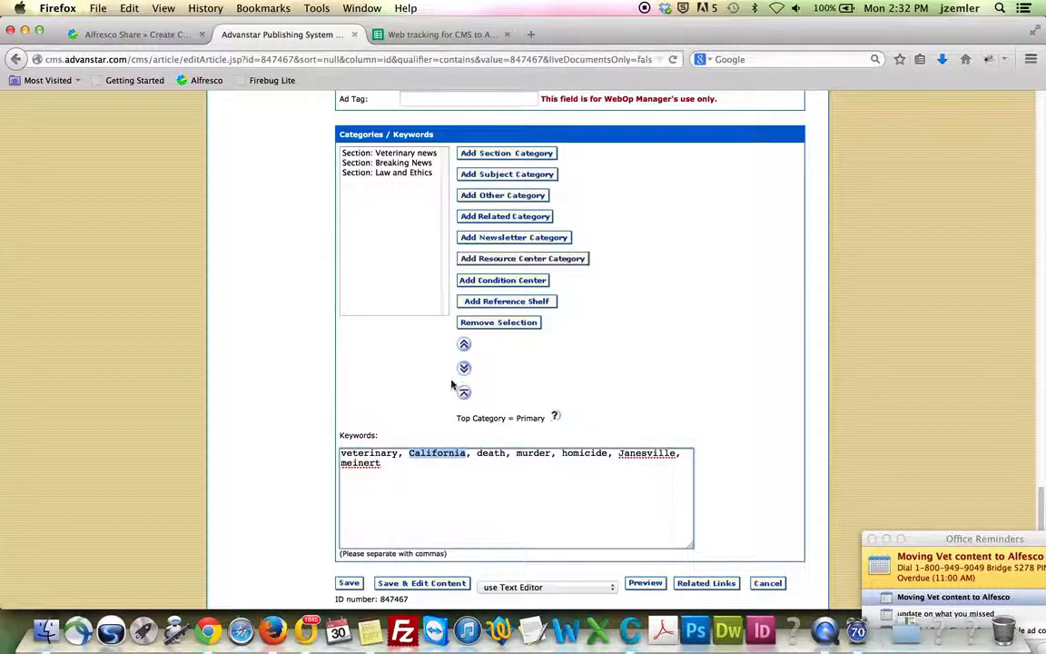
pyautogui.moveTo(401, 466); pyautogui.dragTo(318, 443)
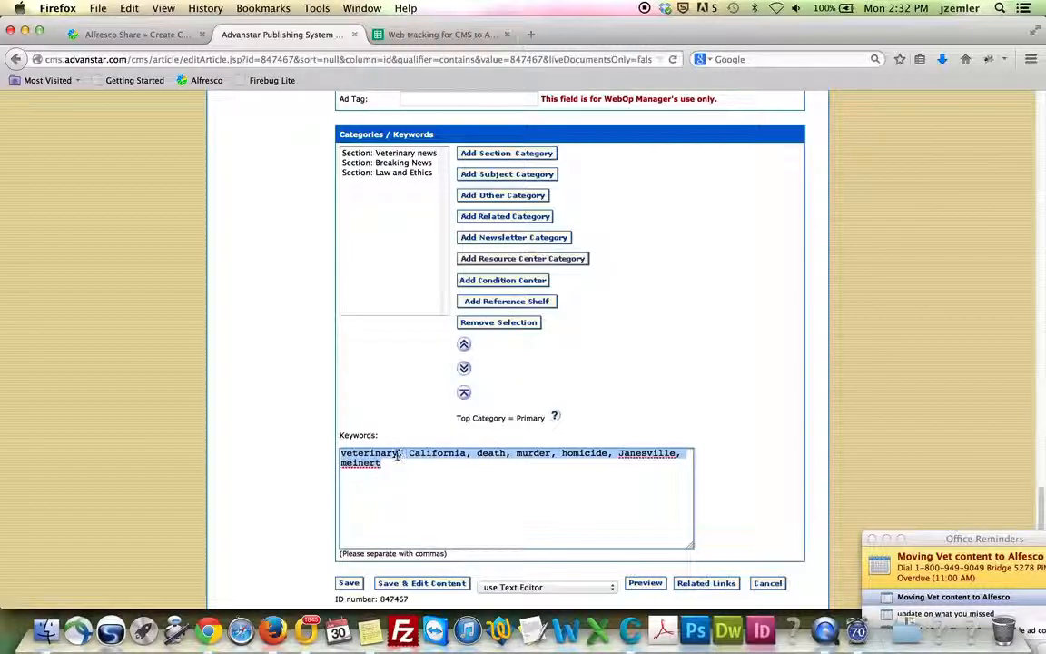
# Append ', veterinary medicine' to the legacy keywords and select the new keyword
pyautogui.click(462, 485)
pyautogui.write(', ')
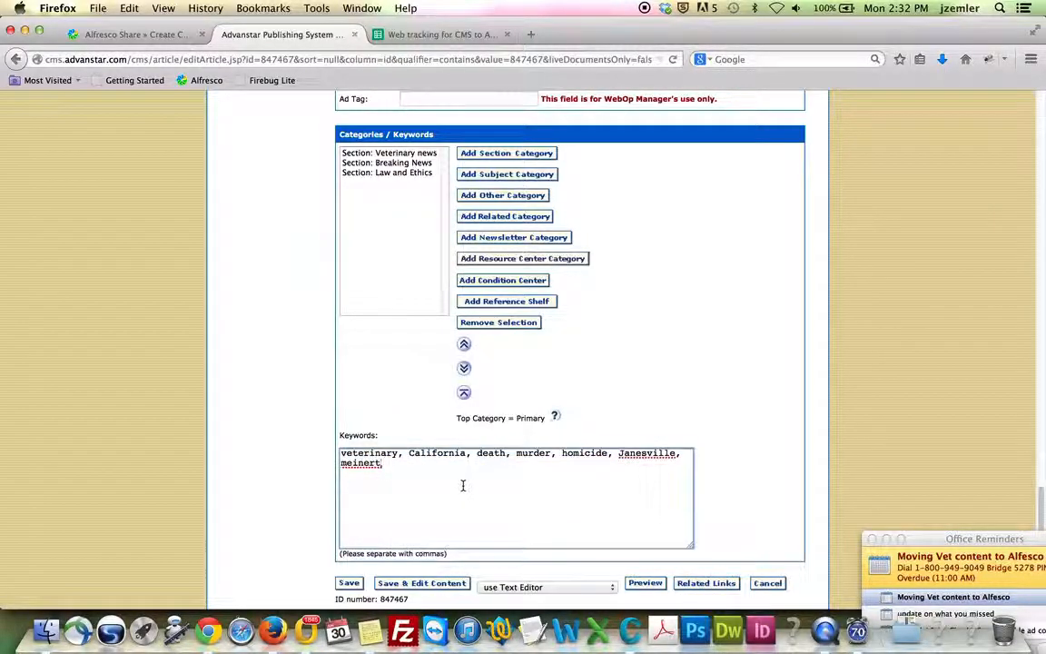
pyautogui.write('veterinary me')
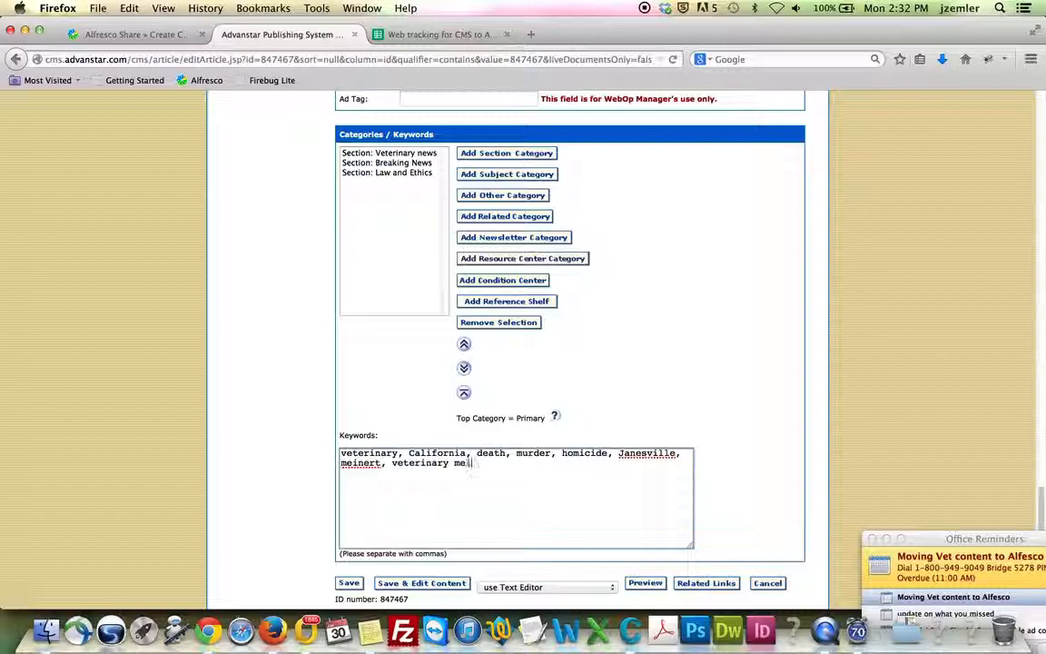
pyautogui.write('dicine')
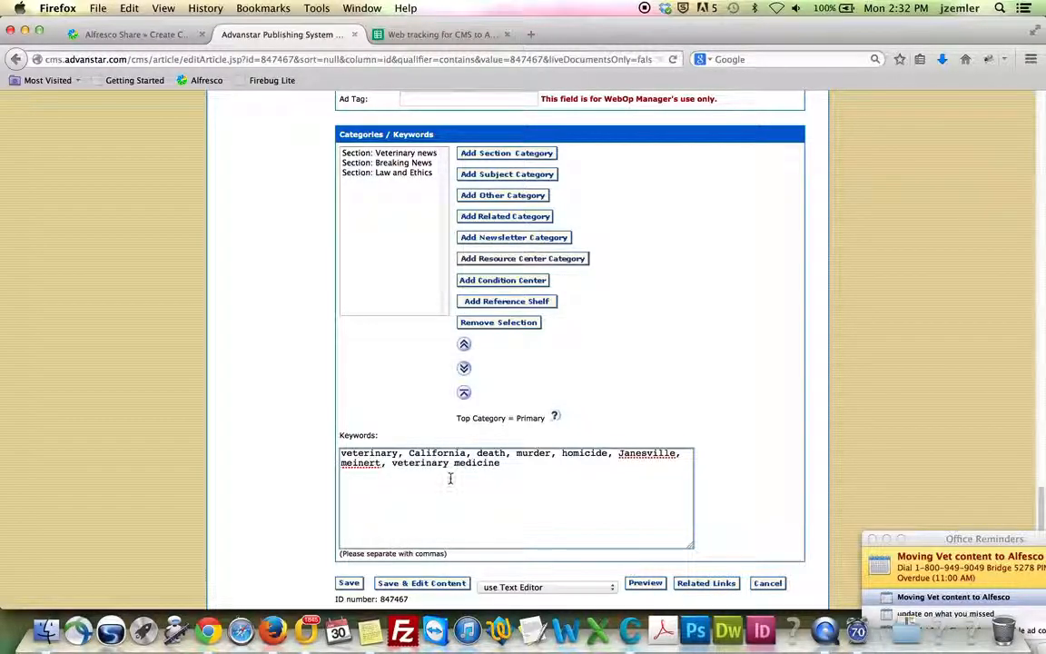
pyautogui.moveTo(391, 463); pyautogui.dragTo(500, 465)
pyautogui.press('super+c')
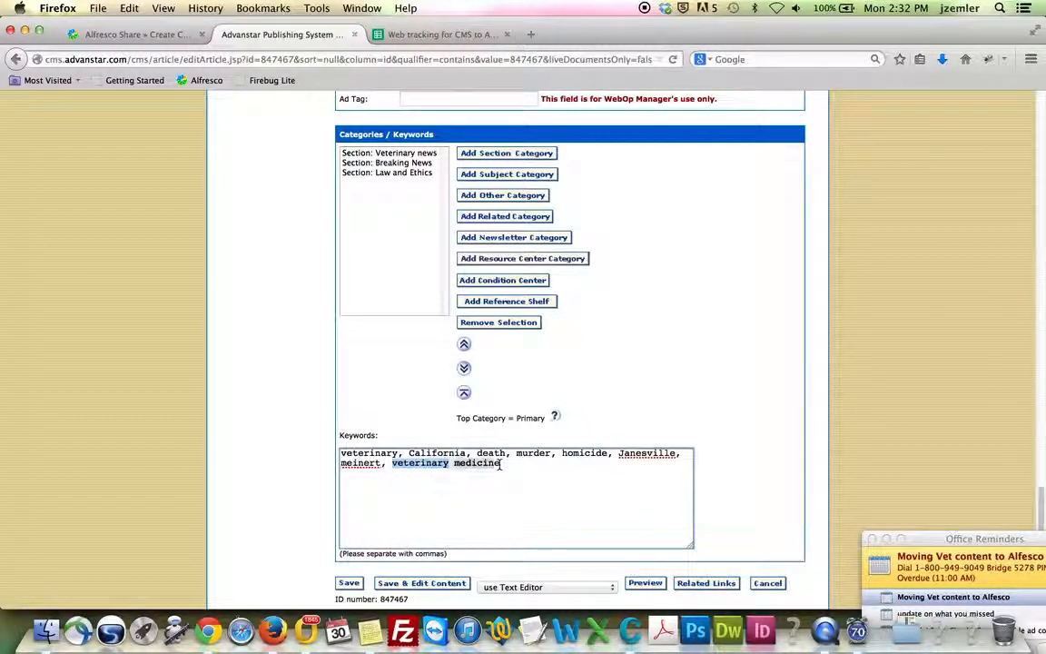
# Add the tag veterinary medicine and apply all three tags to the article
pyautogui.click(137, 35)
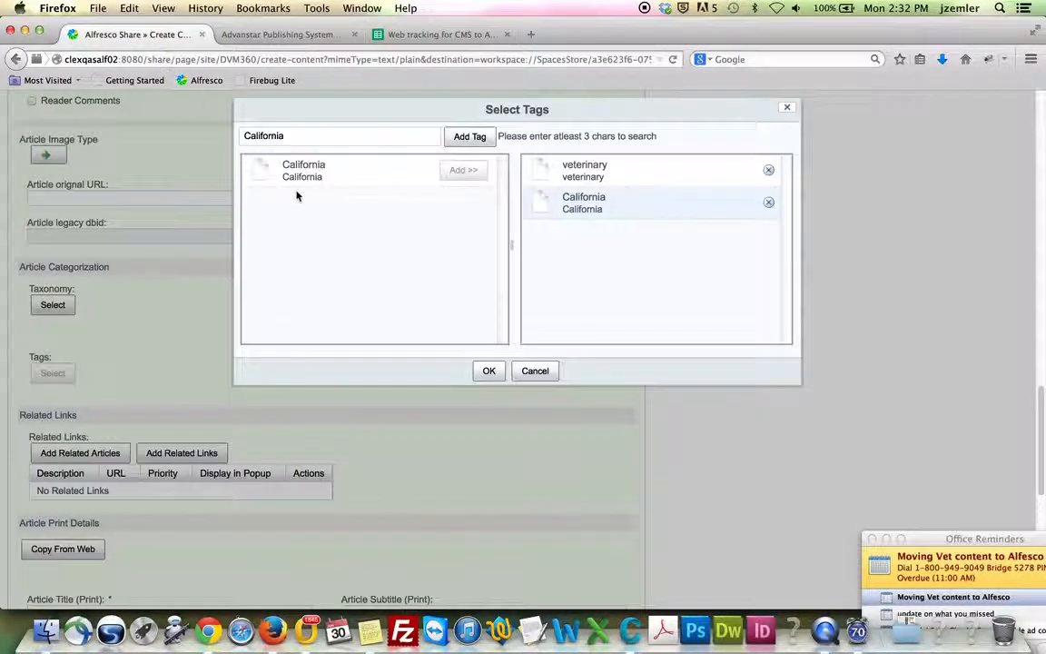
pyautogui.doubleClick(328, 135)
pyautogui.press('BackSpace')
pyautogui.press('super+v')
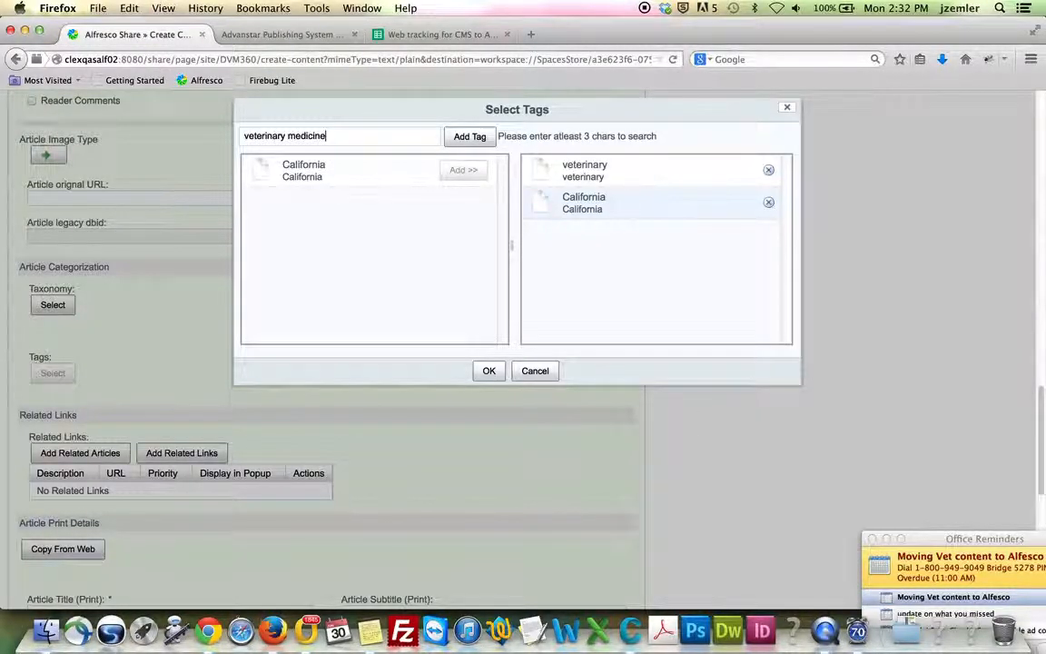
pyautogui.click(307, 154)
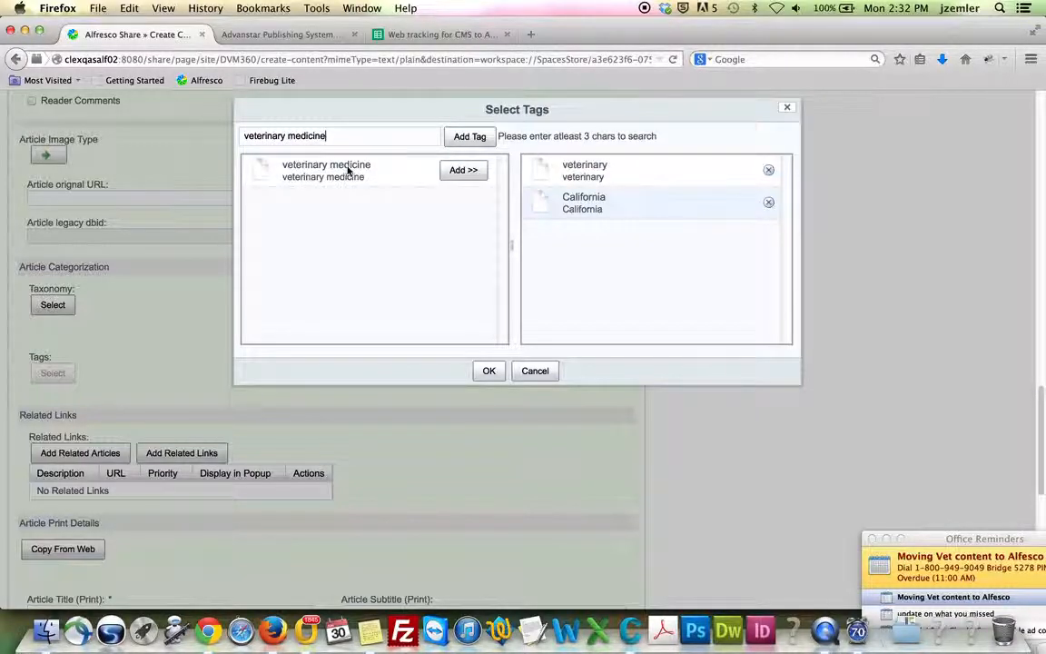
pyautogui.click(468, 171)
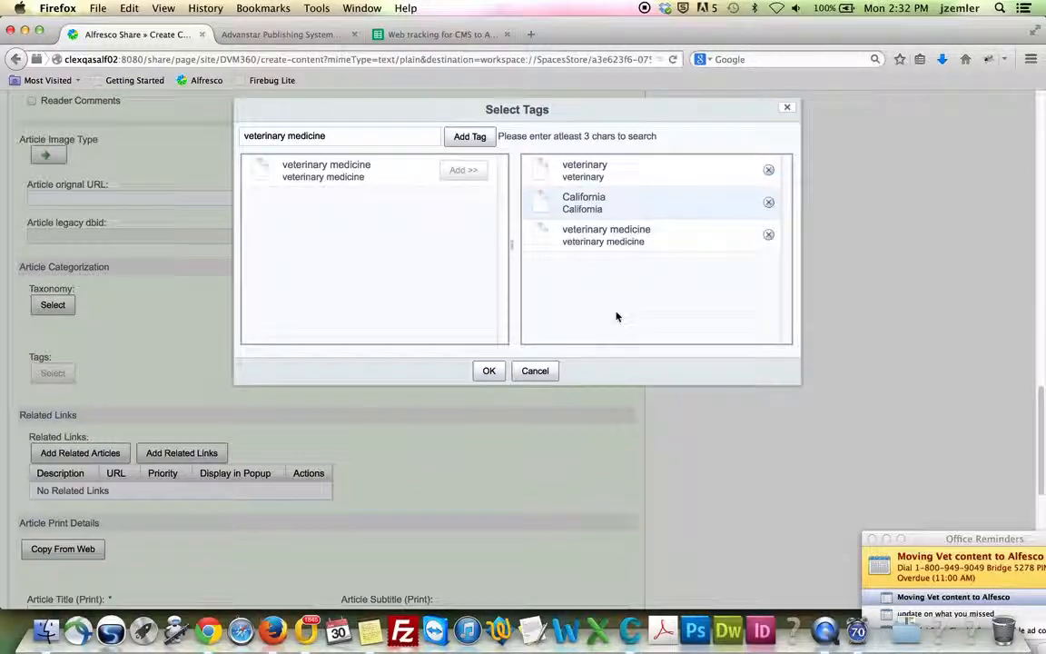
pyautogui.click(489, 372)
pyautogui.scroll(-6, 491, 384)
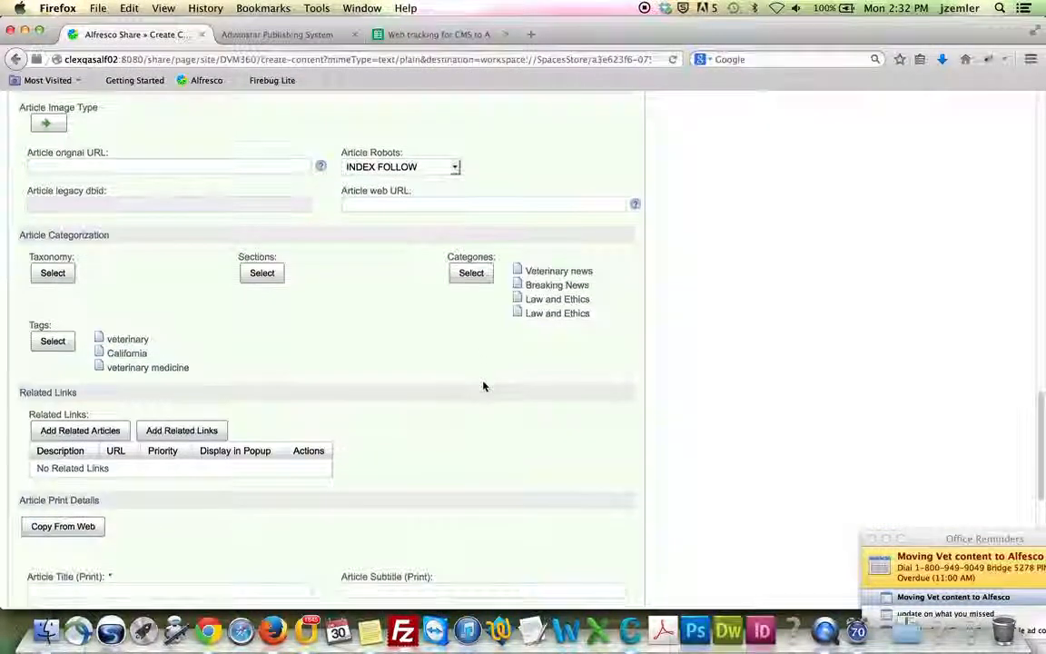